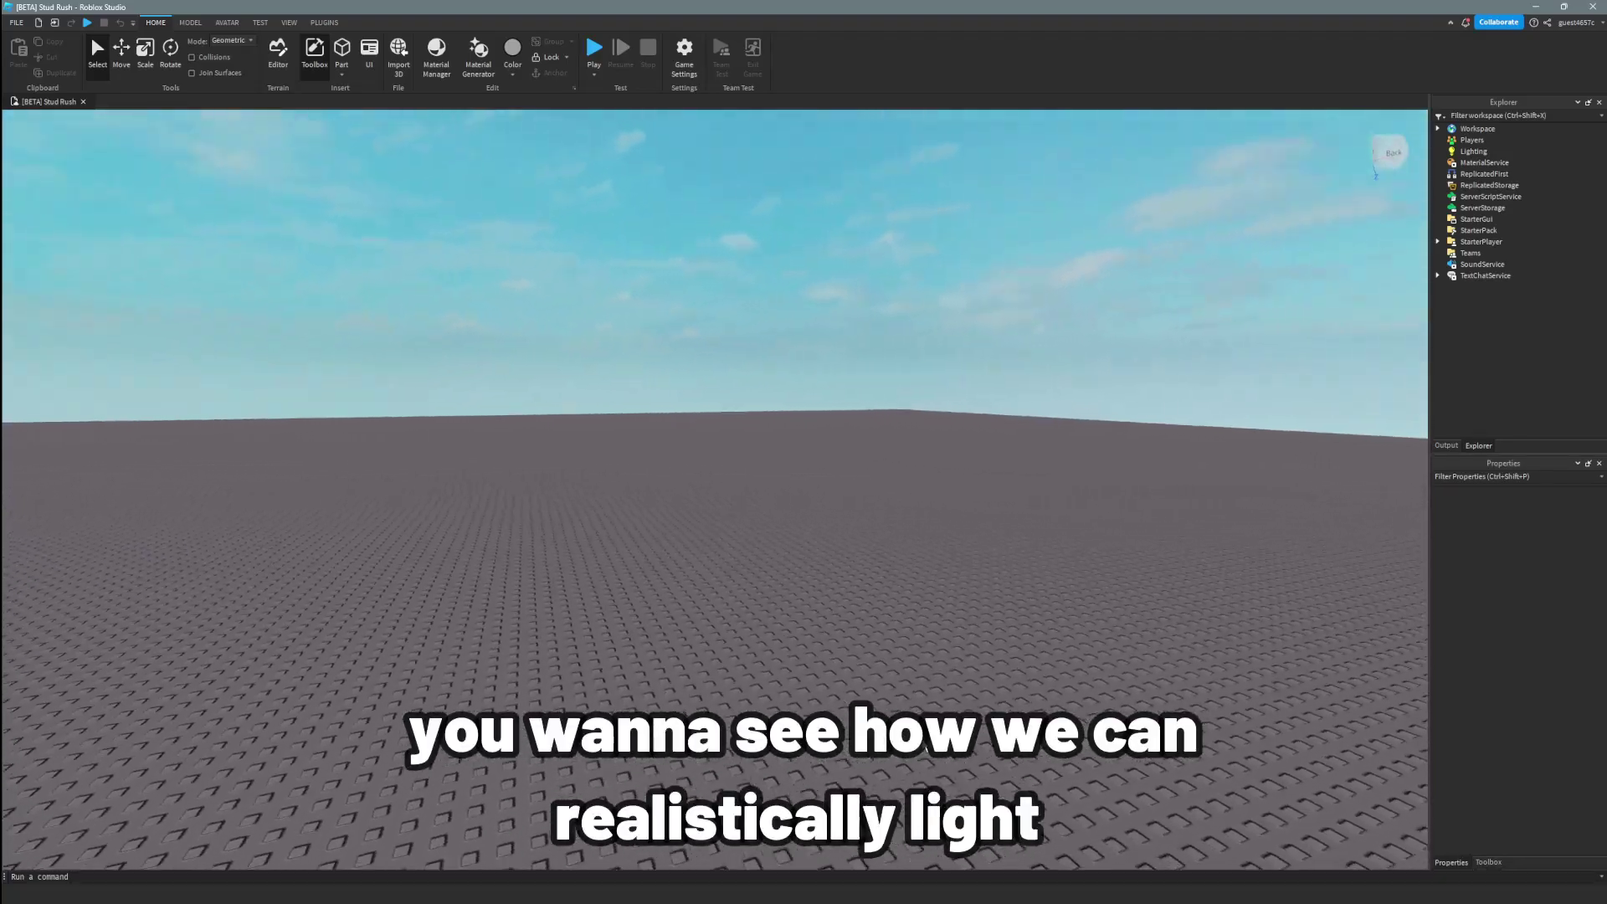
Step: Add a Sky object to the Lighting service
left_click(1489, 862)
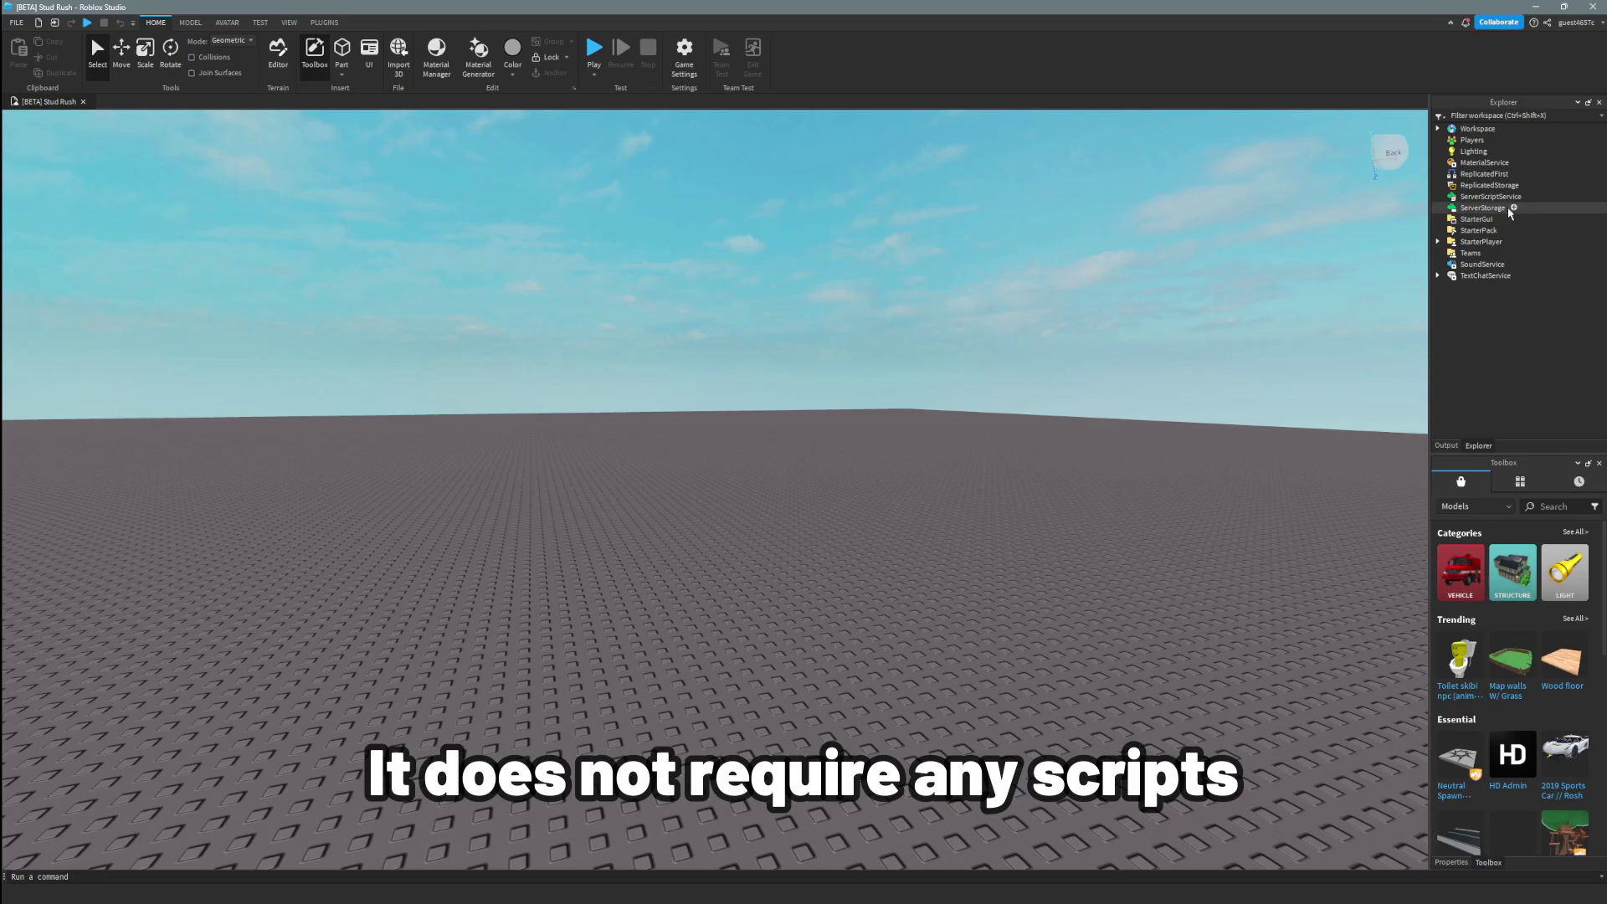
left_click(1496, 152)
left_click(1496, 151)
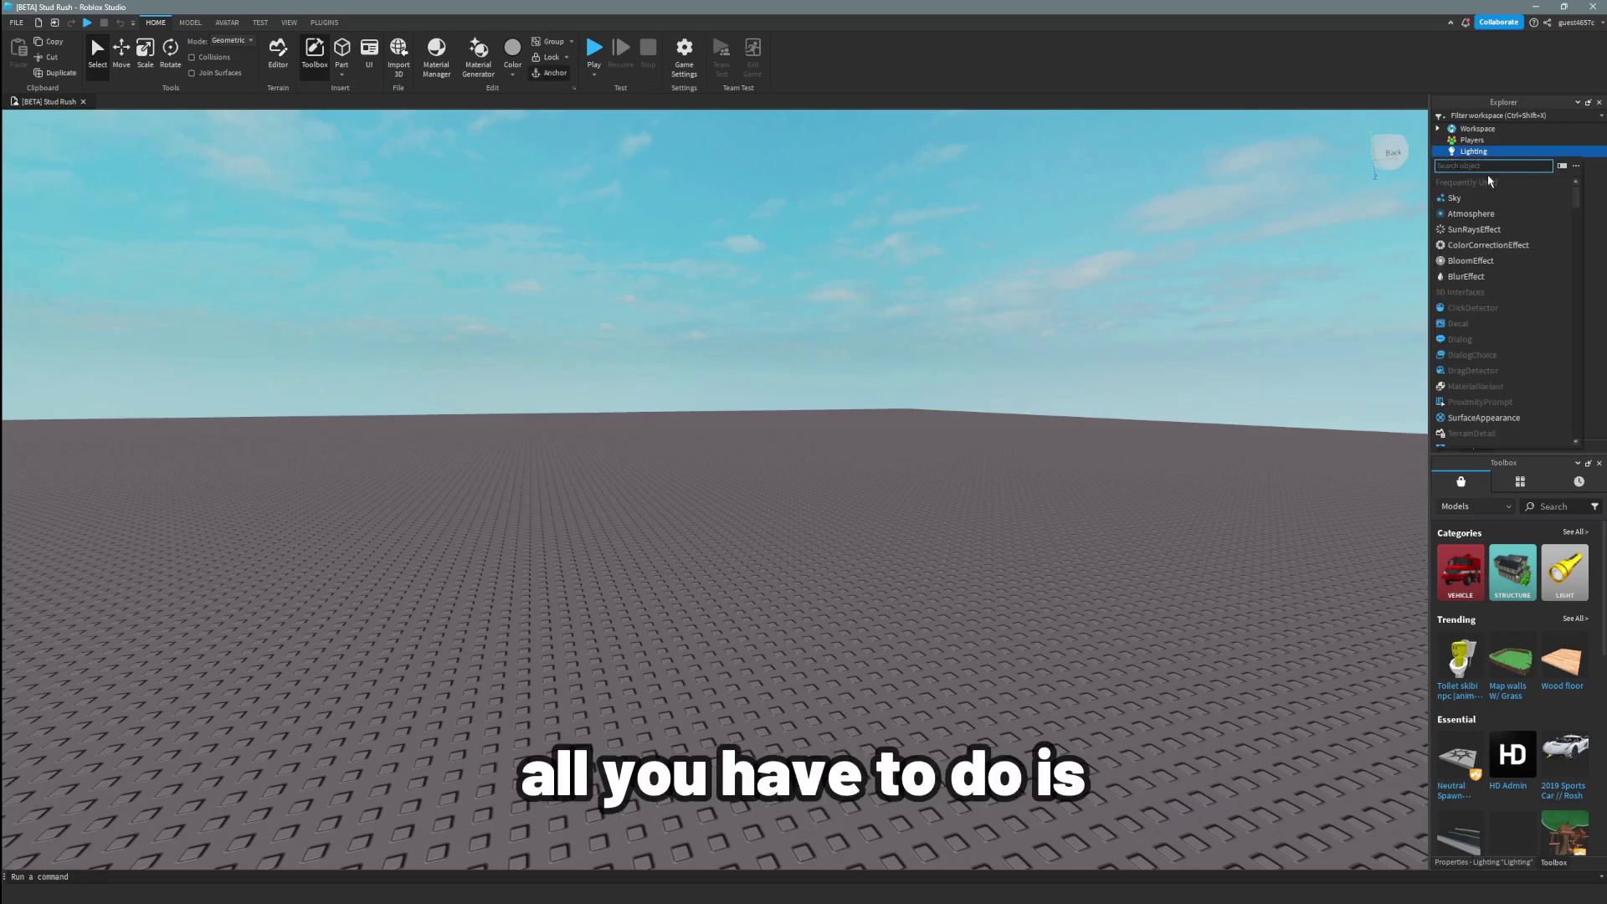
left_click(1454, 198)
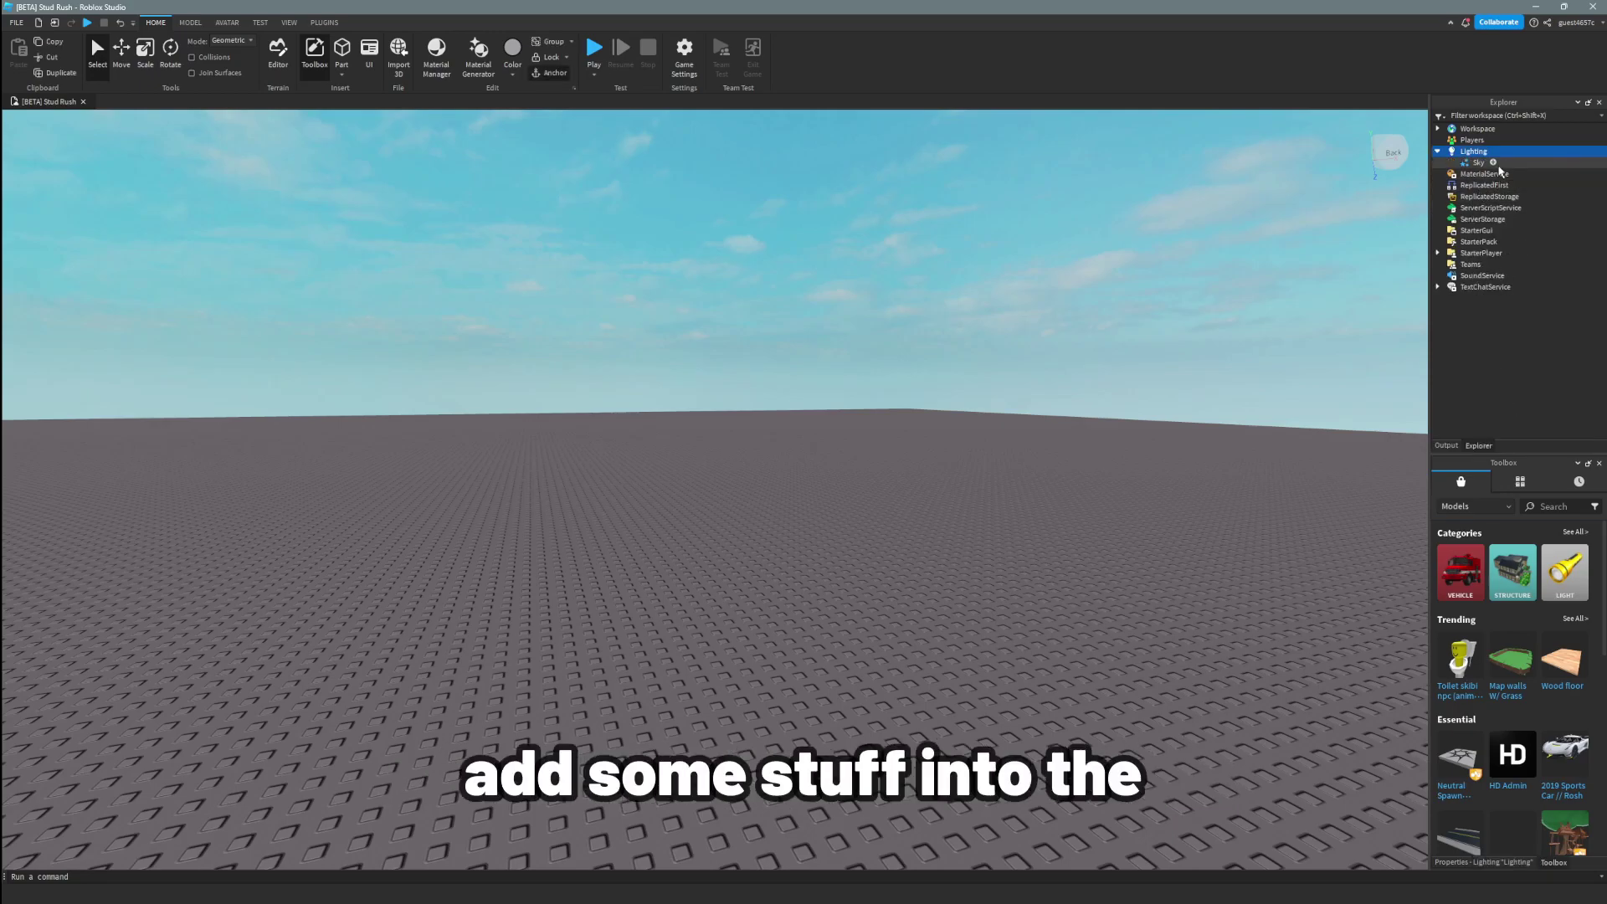
left_click(1496, 152)
left_click(1484, 177)
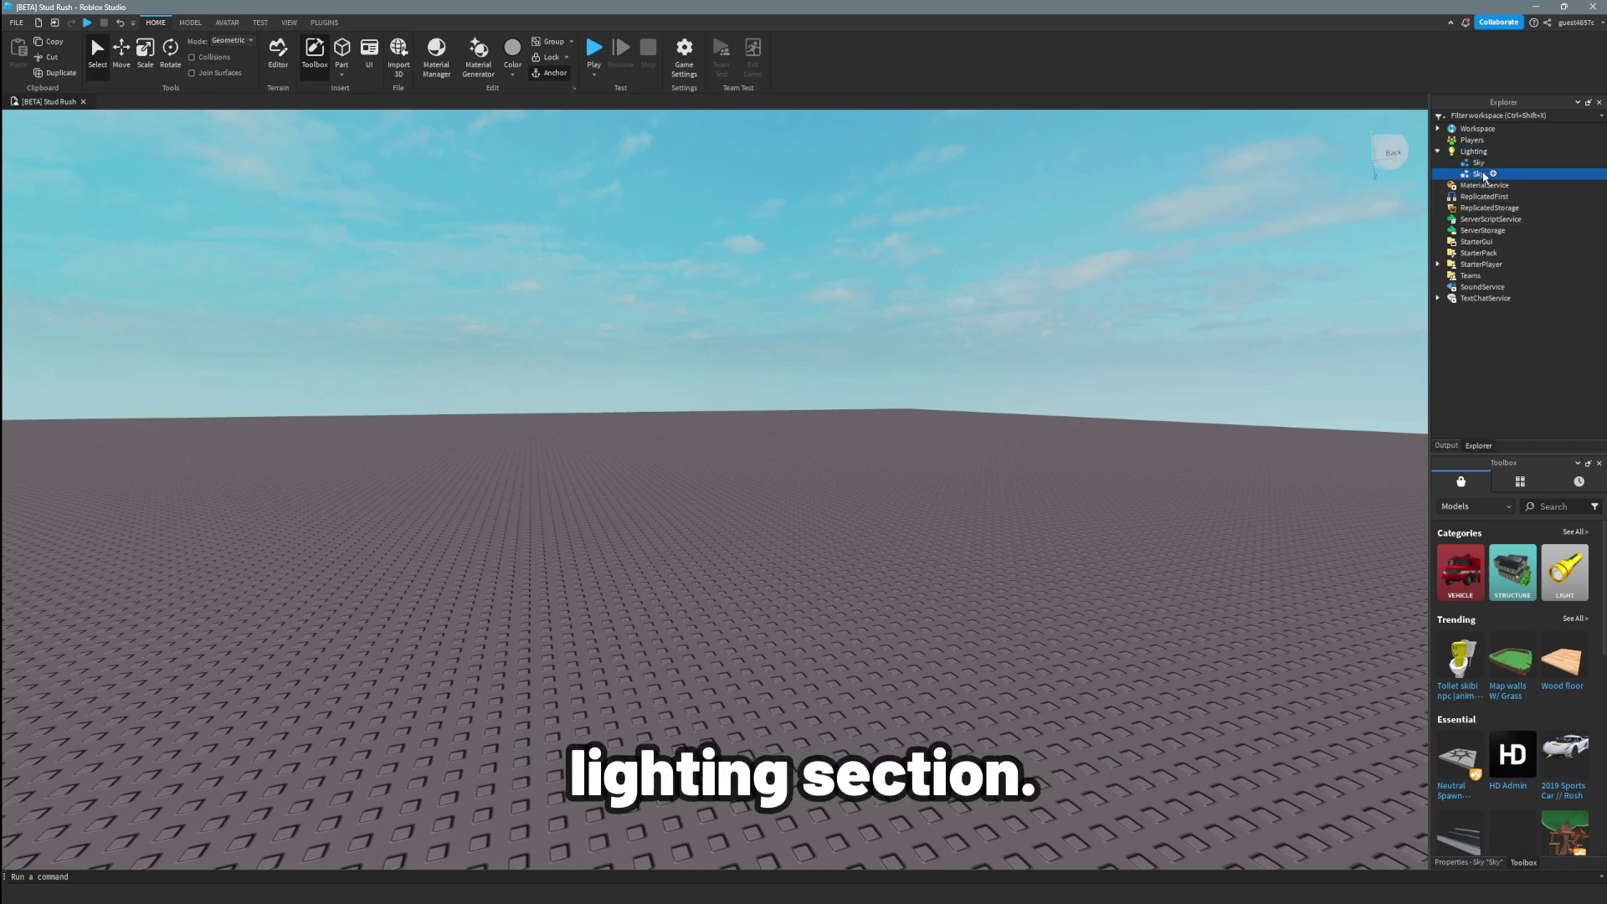
key("Delete")
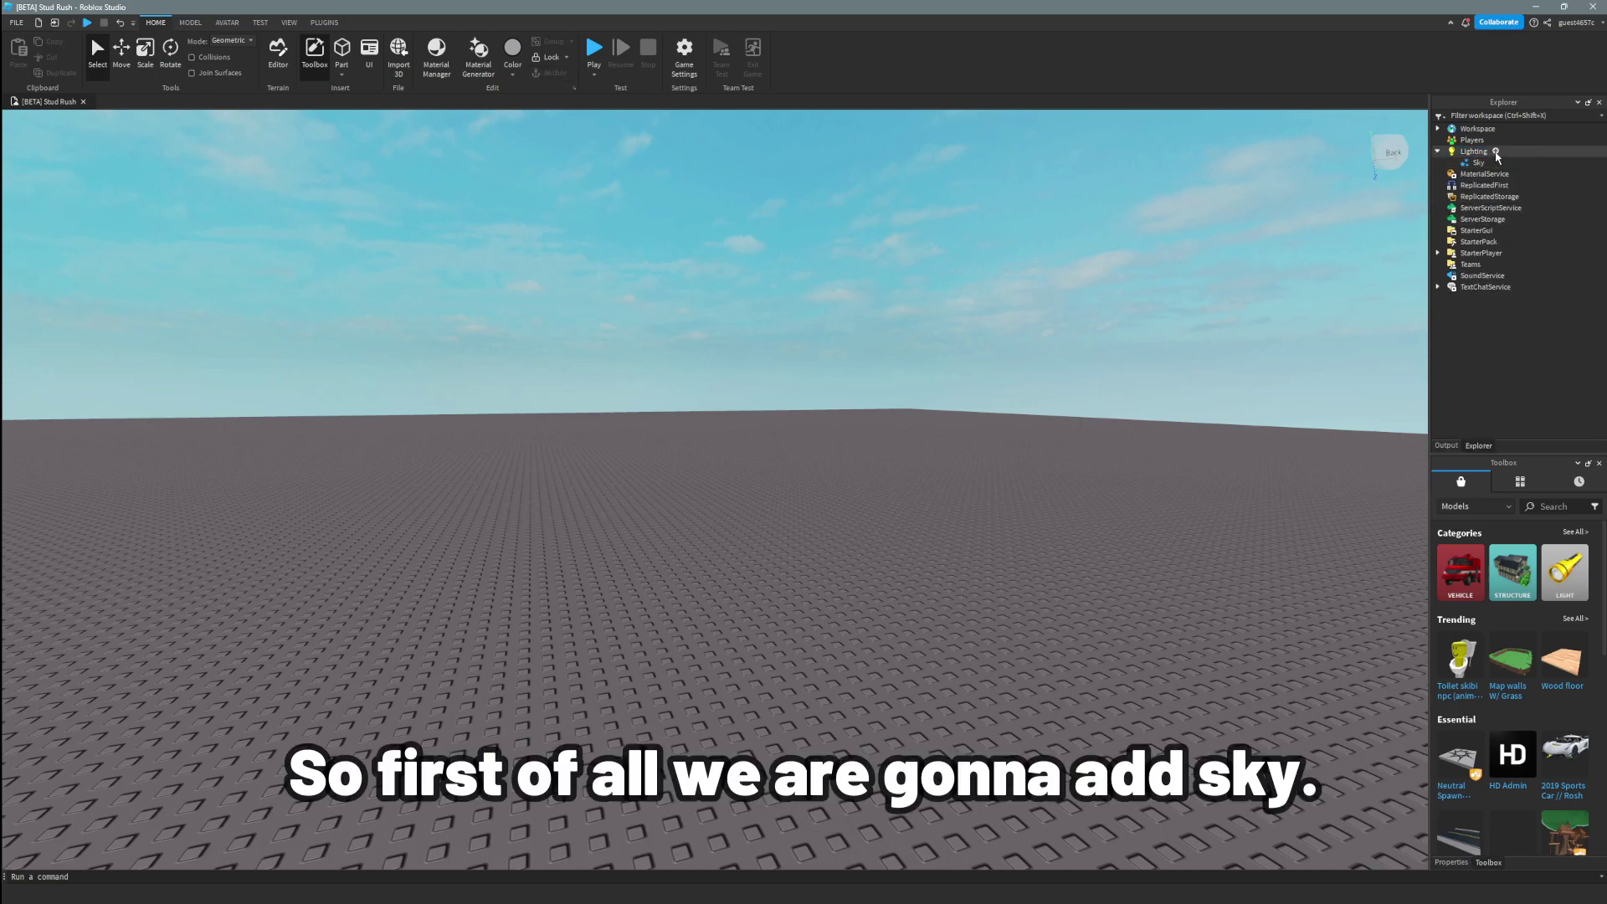
Step: Add Atmosphere, Bloom, Blur and SunRays effects to the Lighting service
left_click(1496, 152)
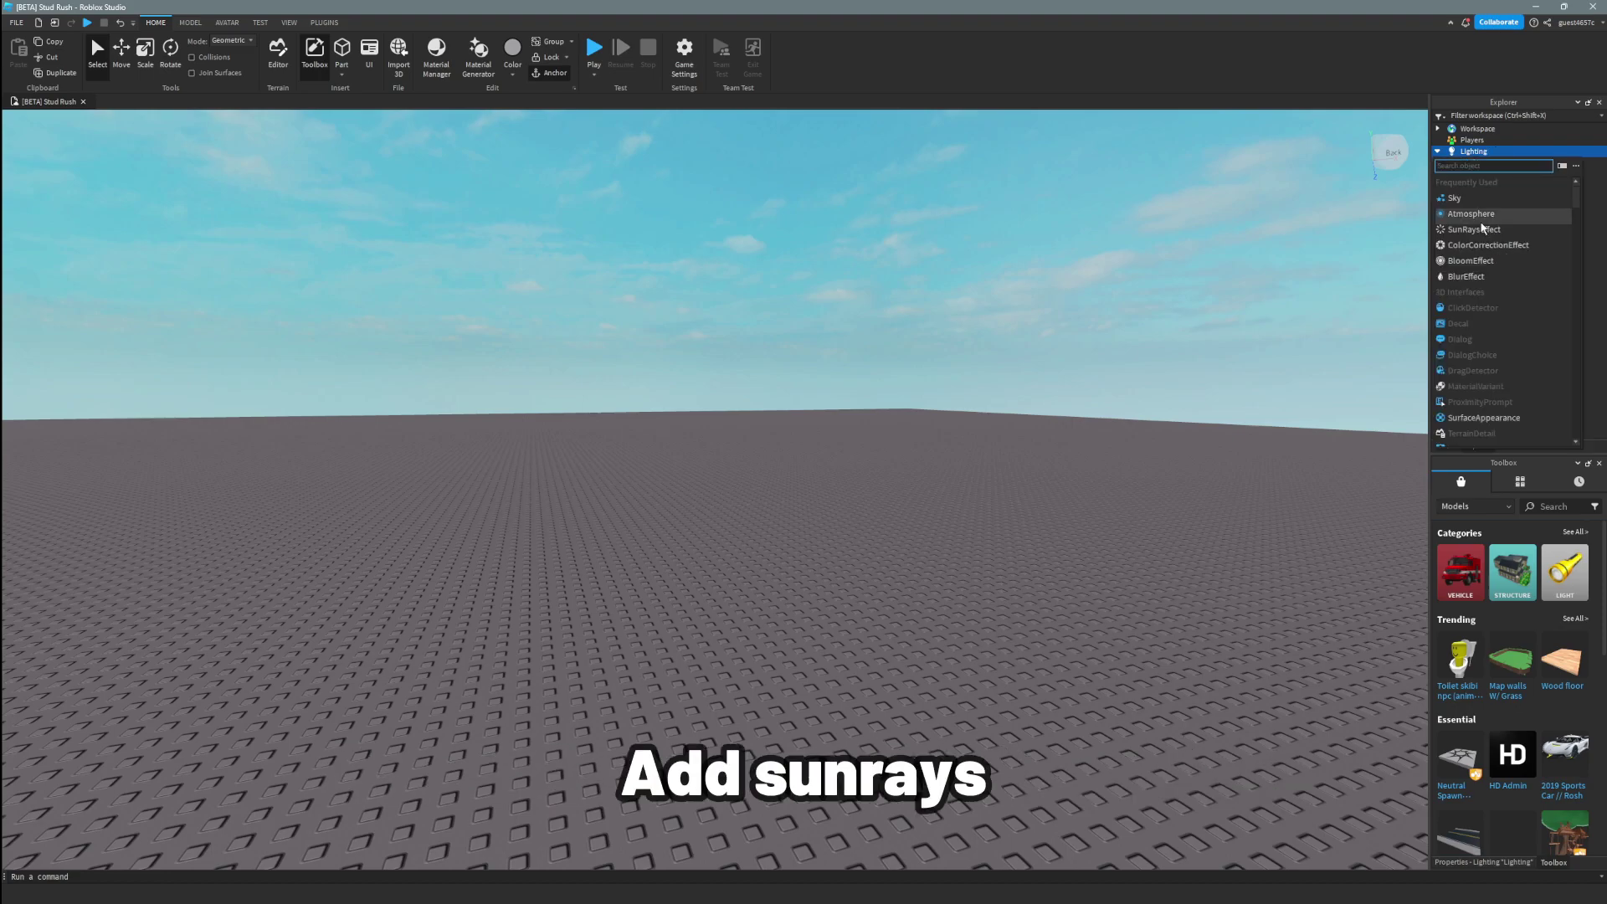
left_click(1484, 228)
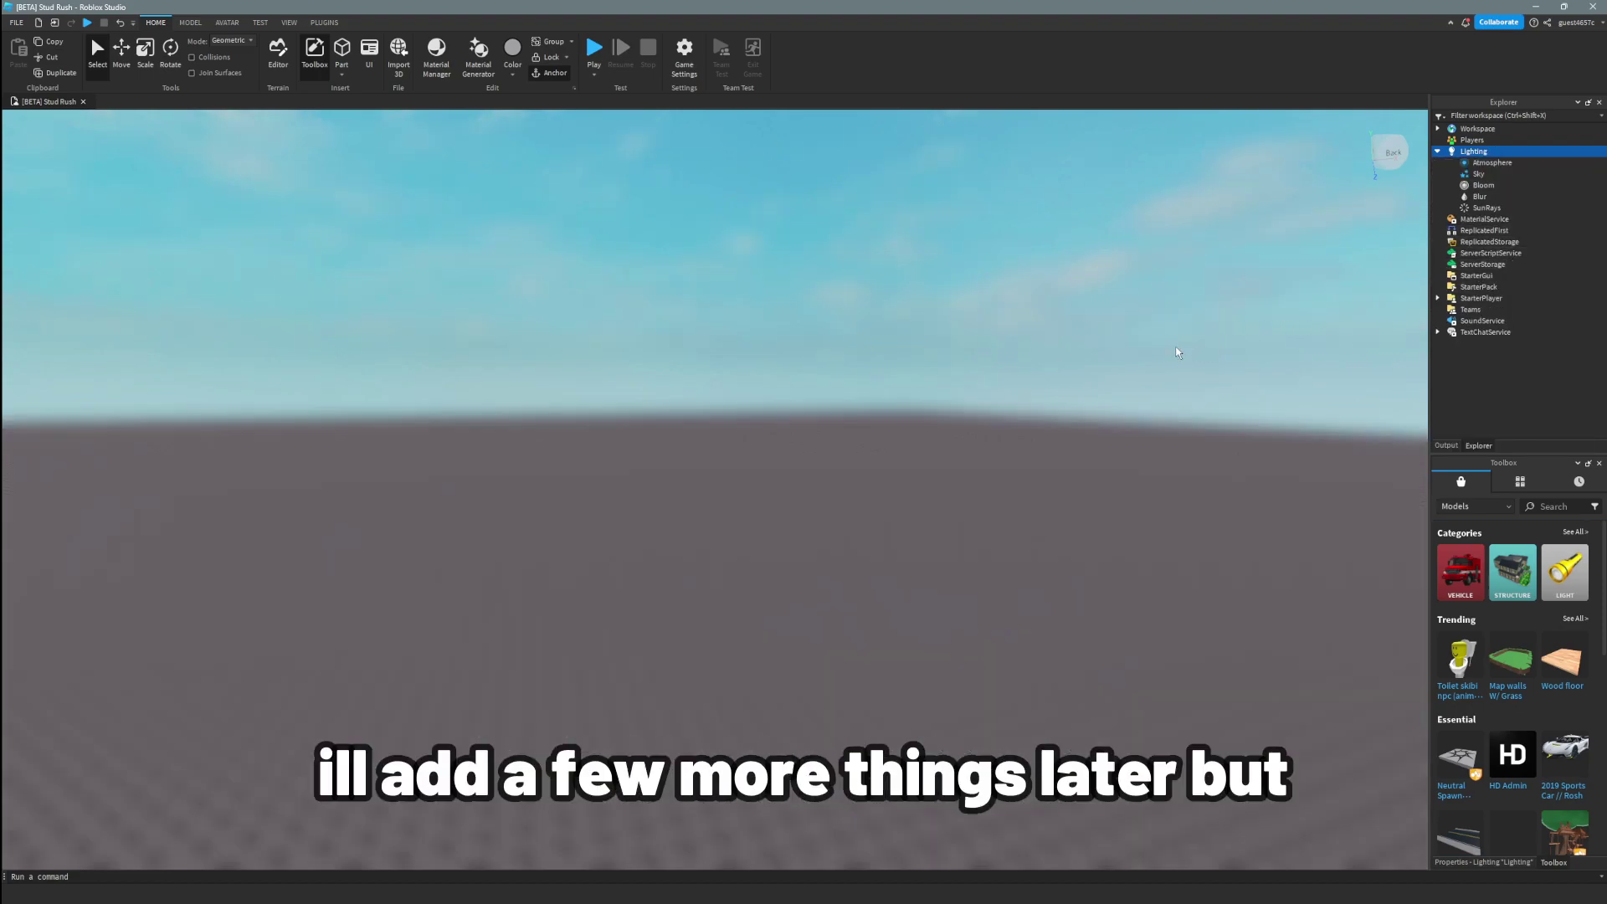
right_click_drag(1172, 349, 1178, 352)
Step: Open the properties of the Atmosphere under Lighting and select its Density value
left_click(1480, 196)
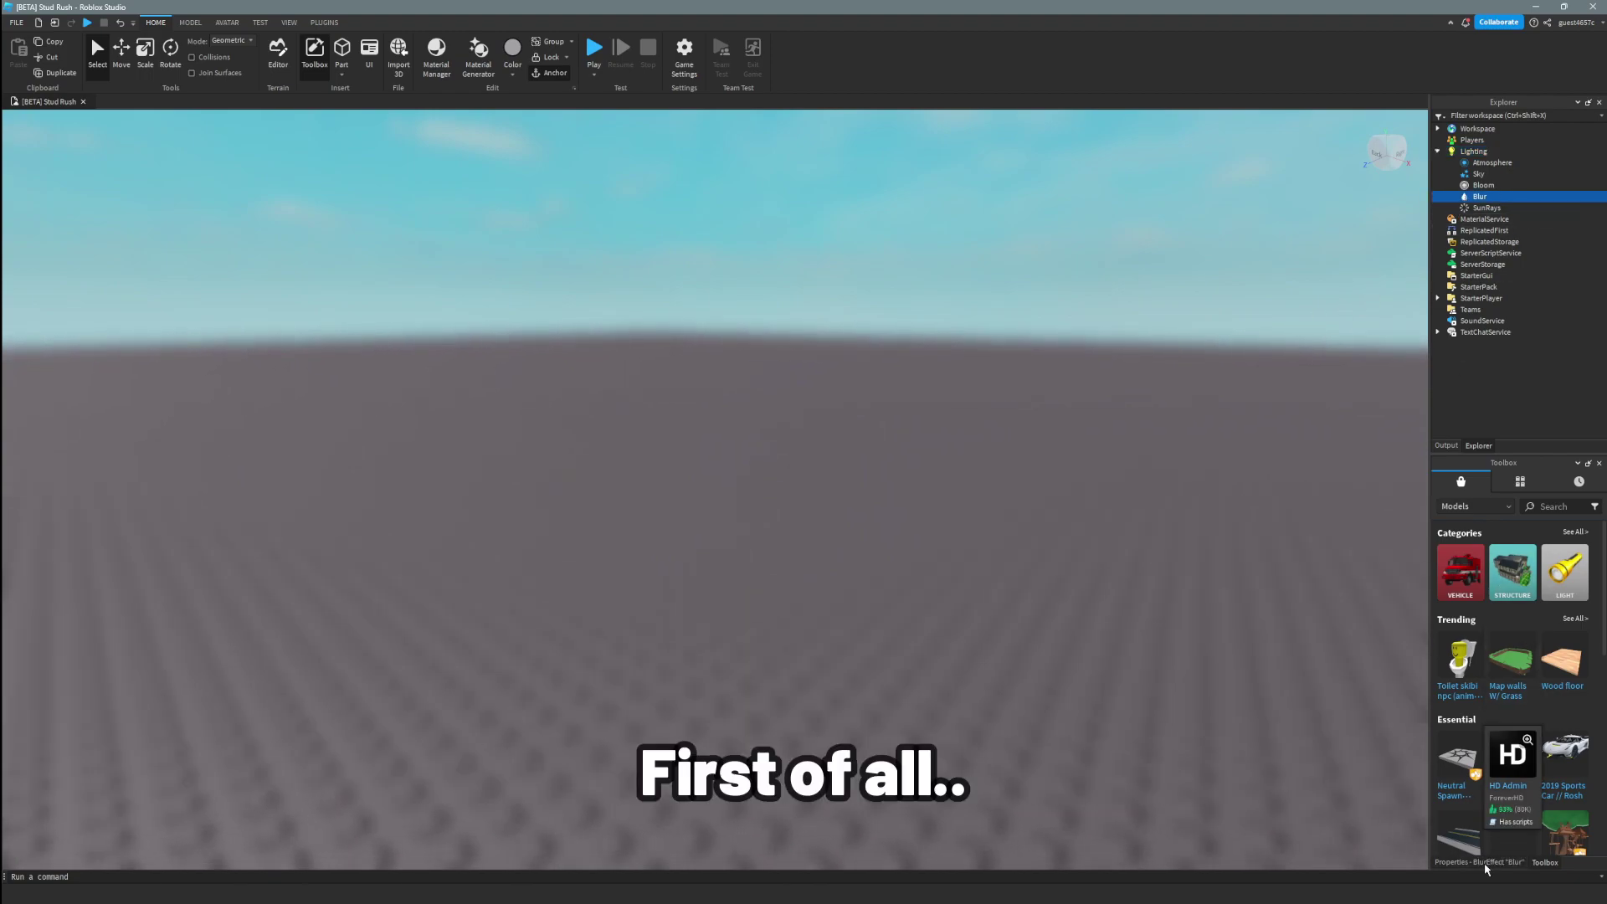
left_click(1493, 162)
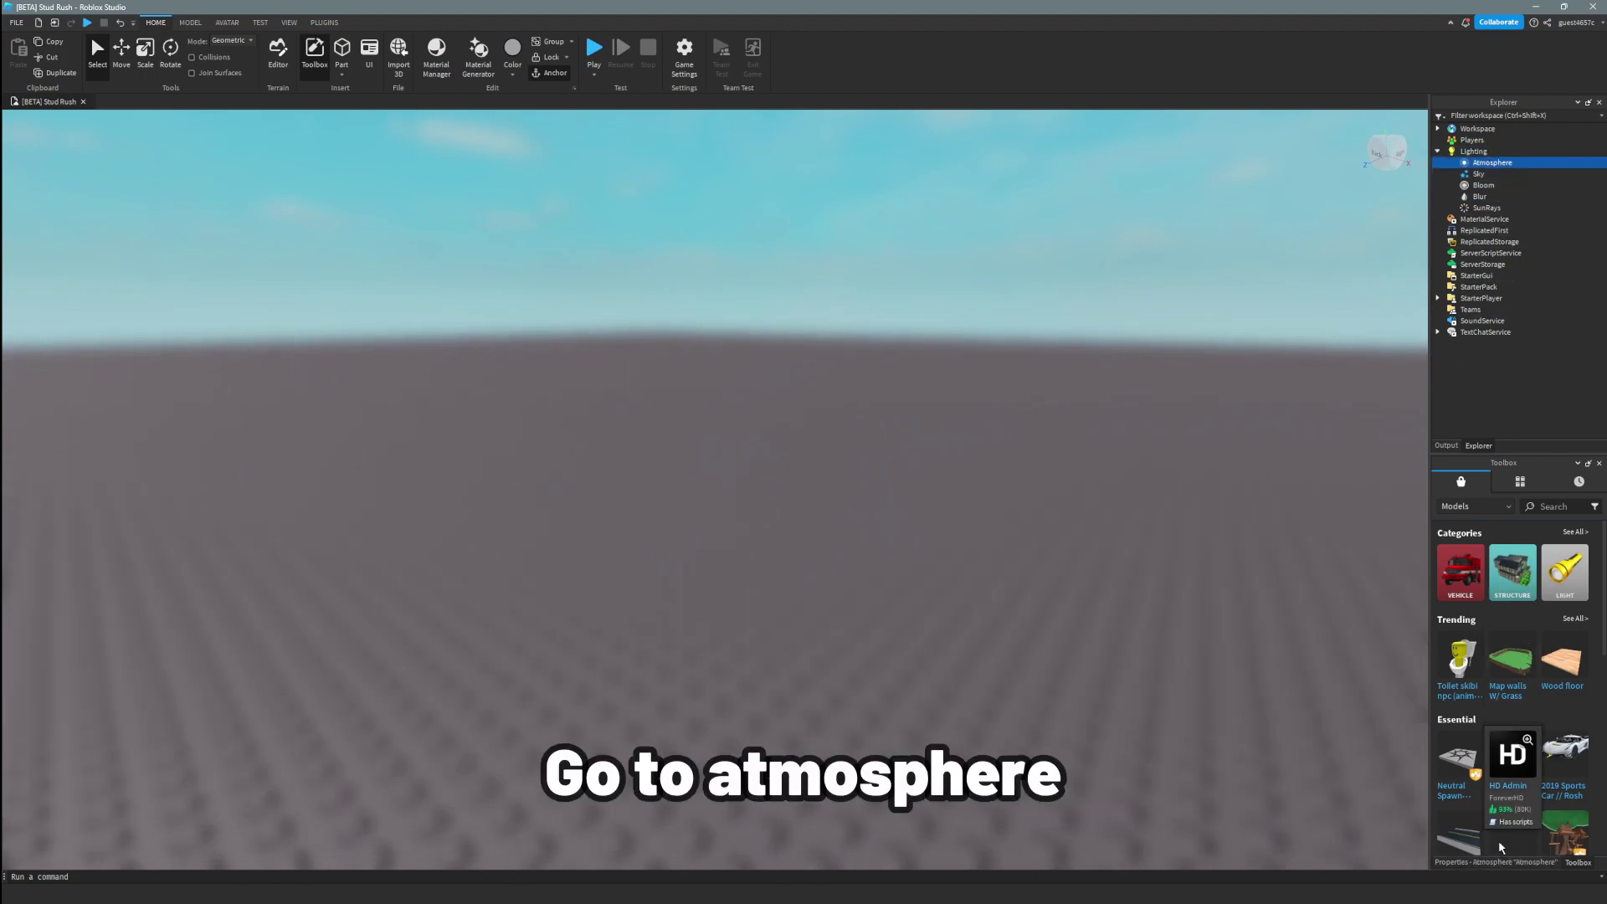
left_click(1499, 861)
left_click(1560, 508)
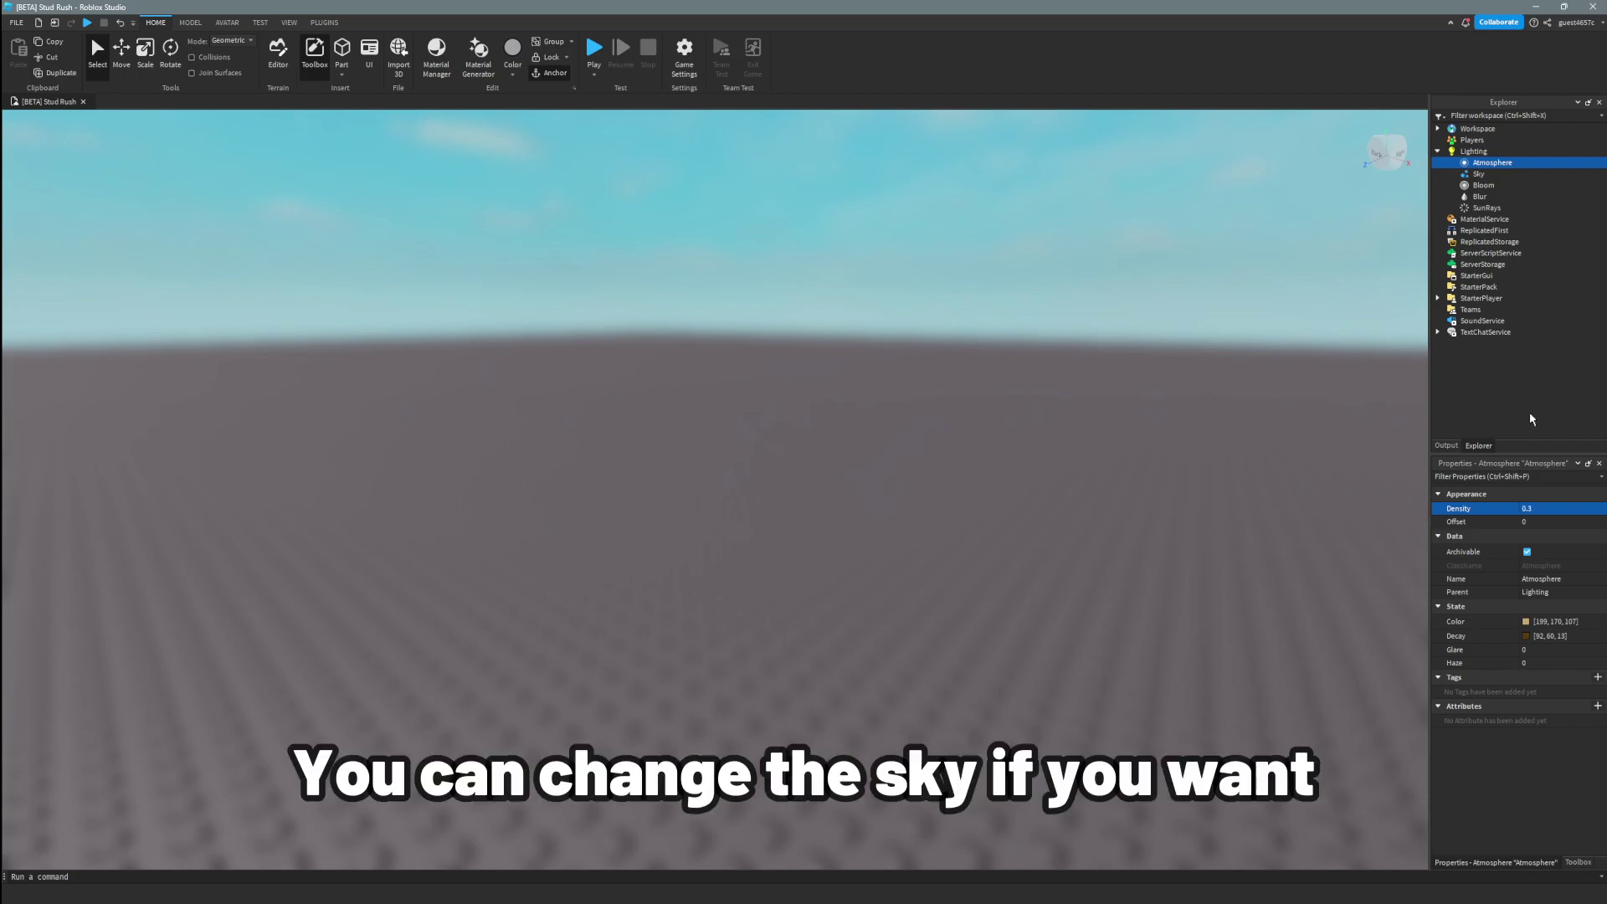
Step: Search the model library for "skybox" and insert the Sunset SkyBox with sun
right_click_drag(1310, 295, 1311, 295)
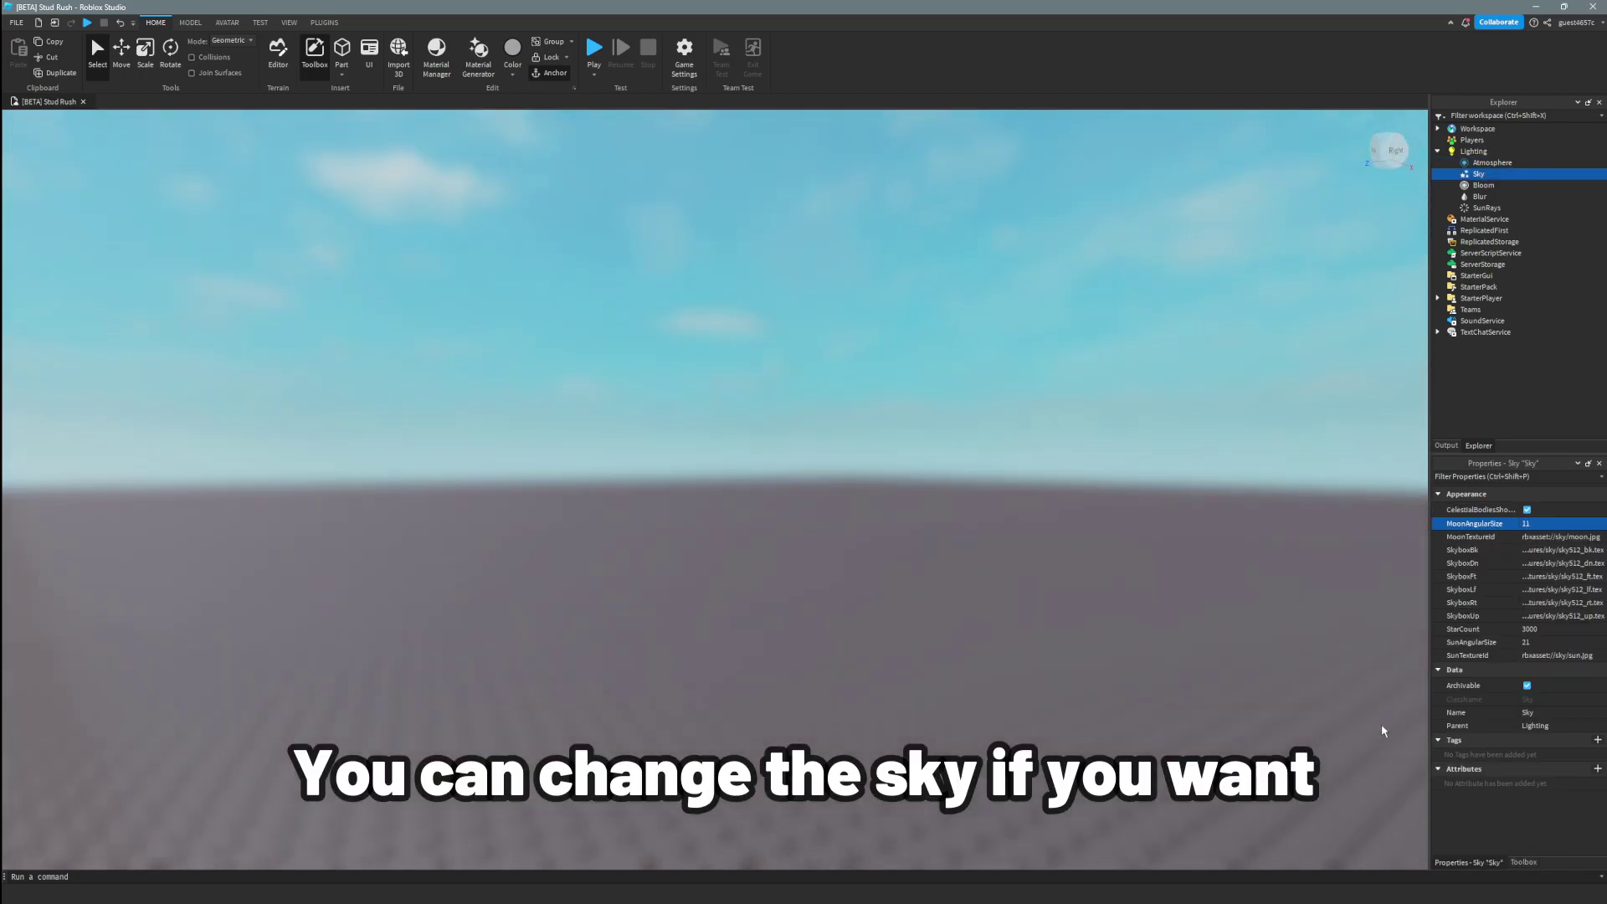
left_click(1512, 863)
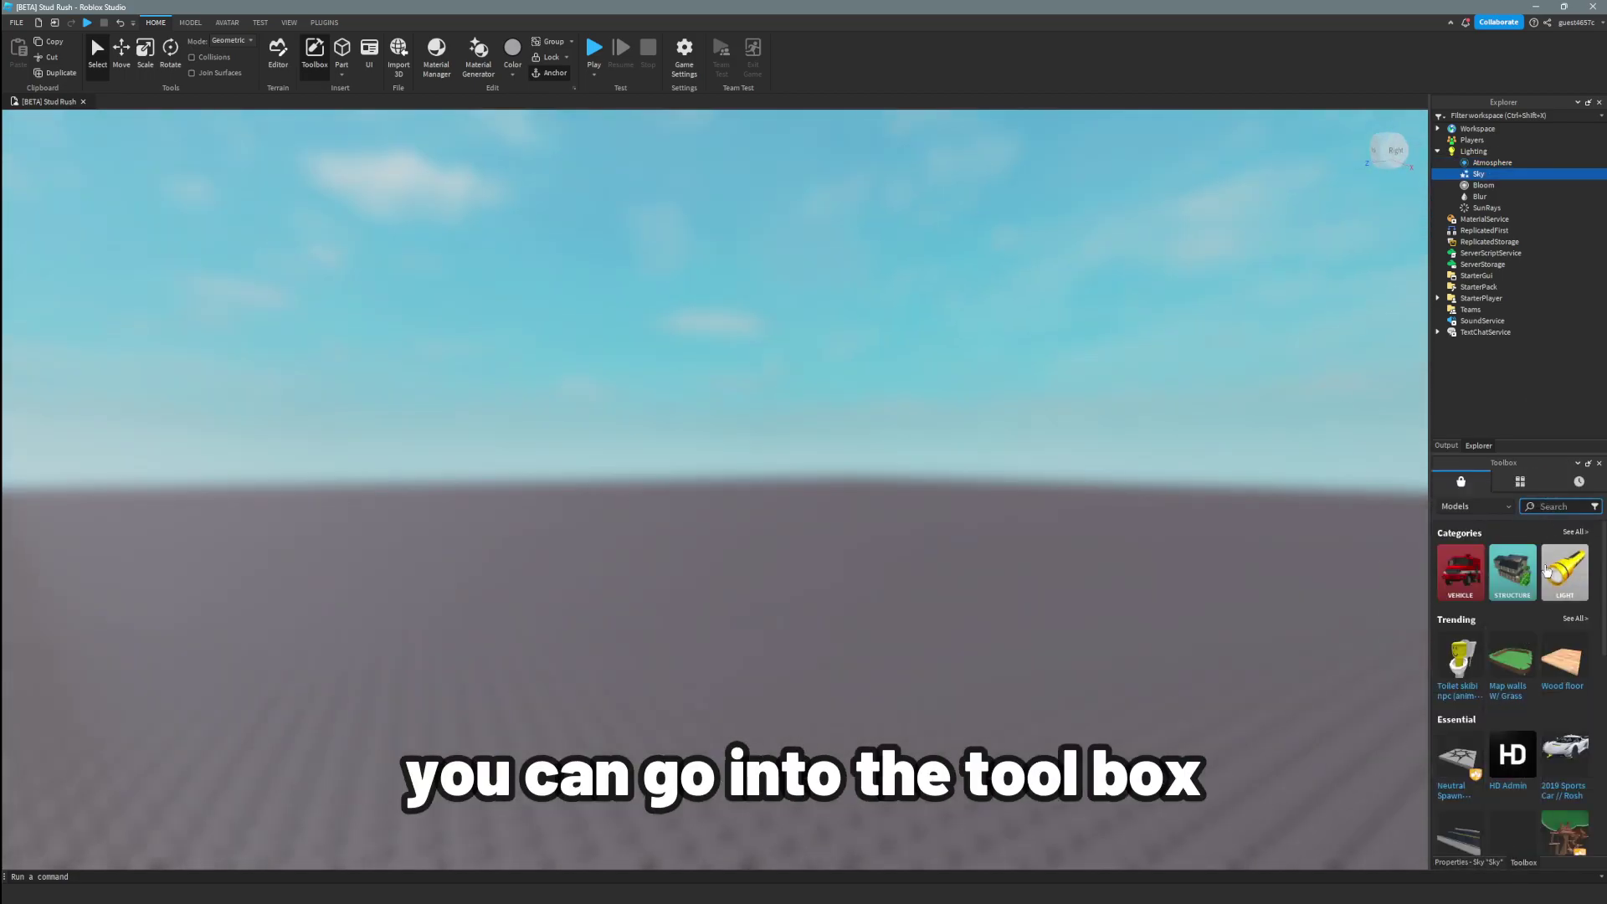
type("skybo")
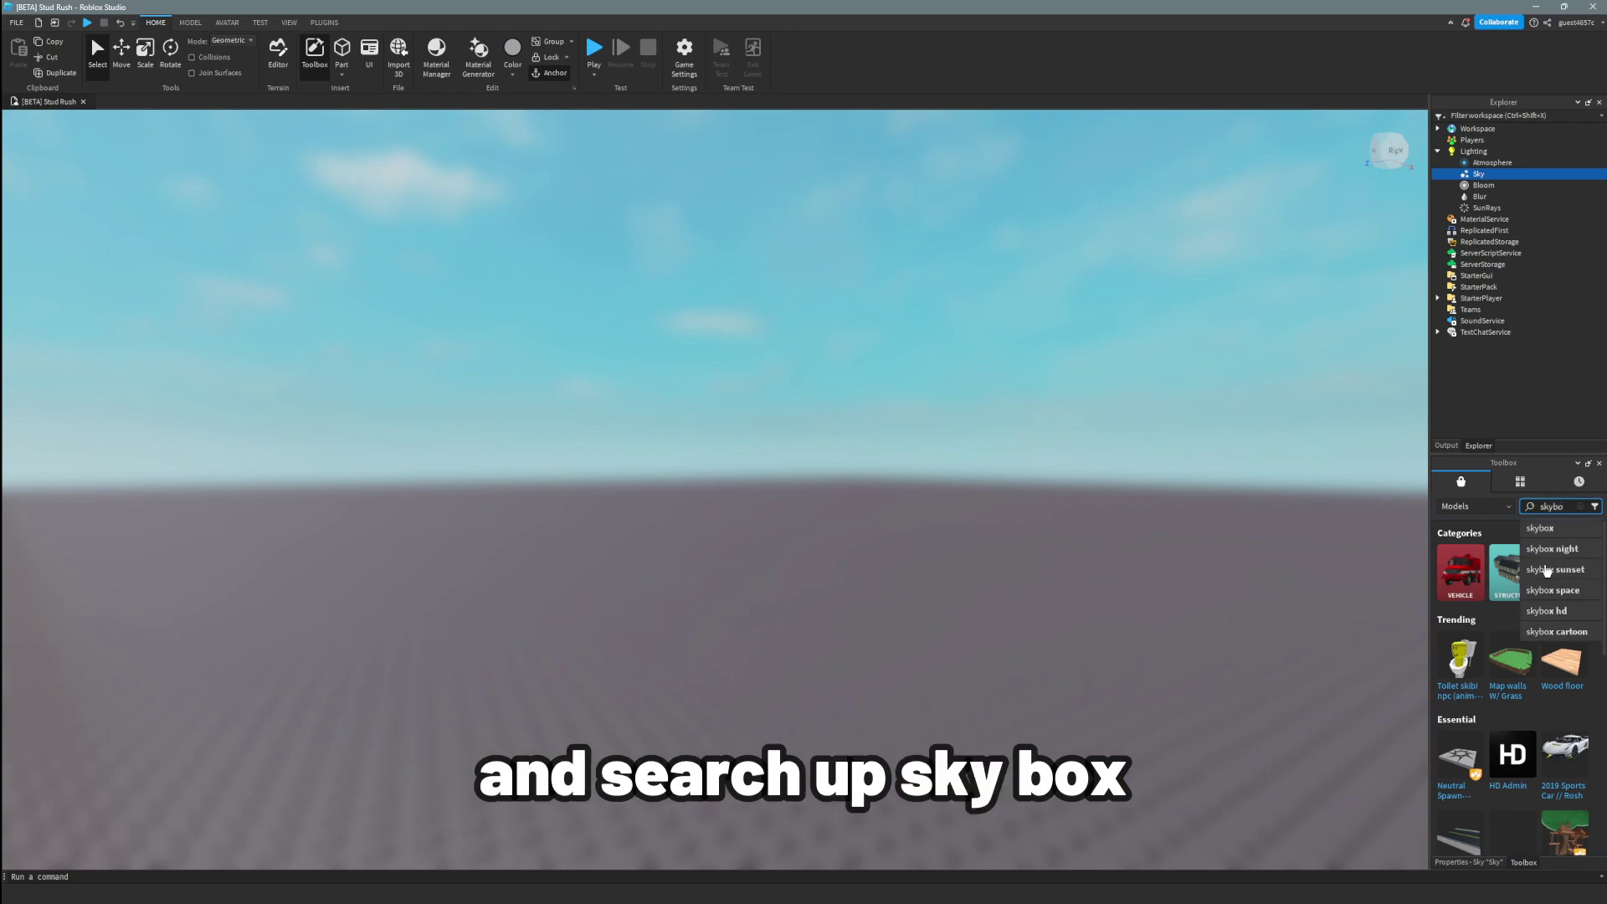
type("x")
key("Return")
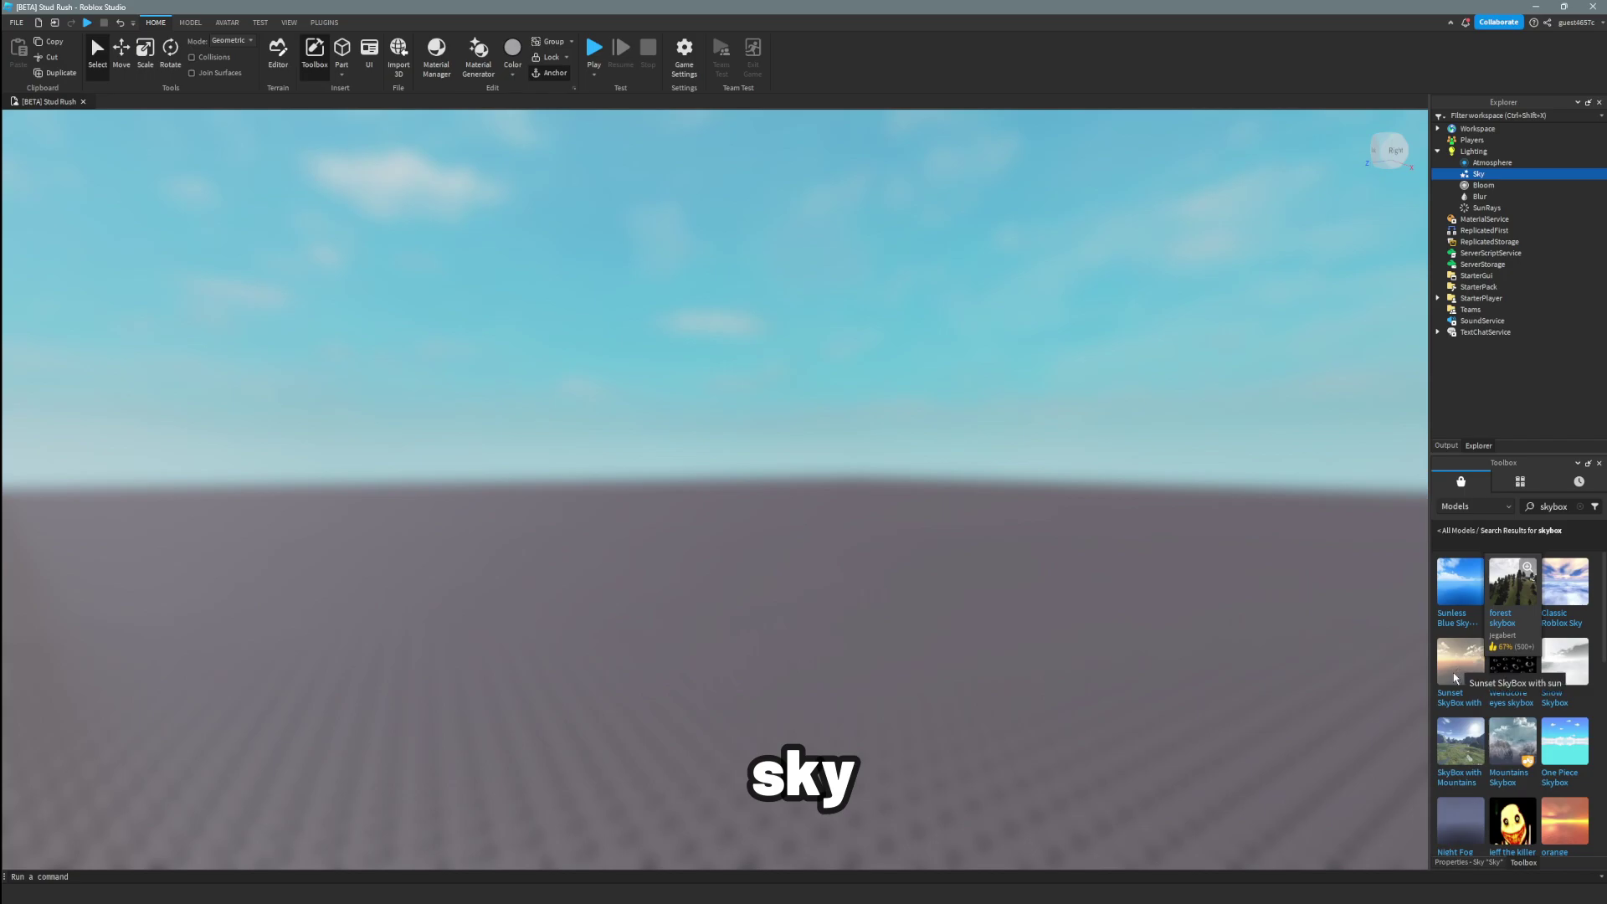
left_click(1454, 673)
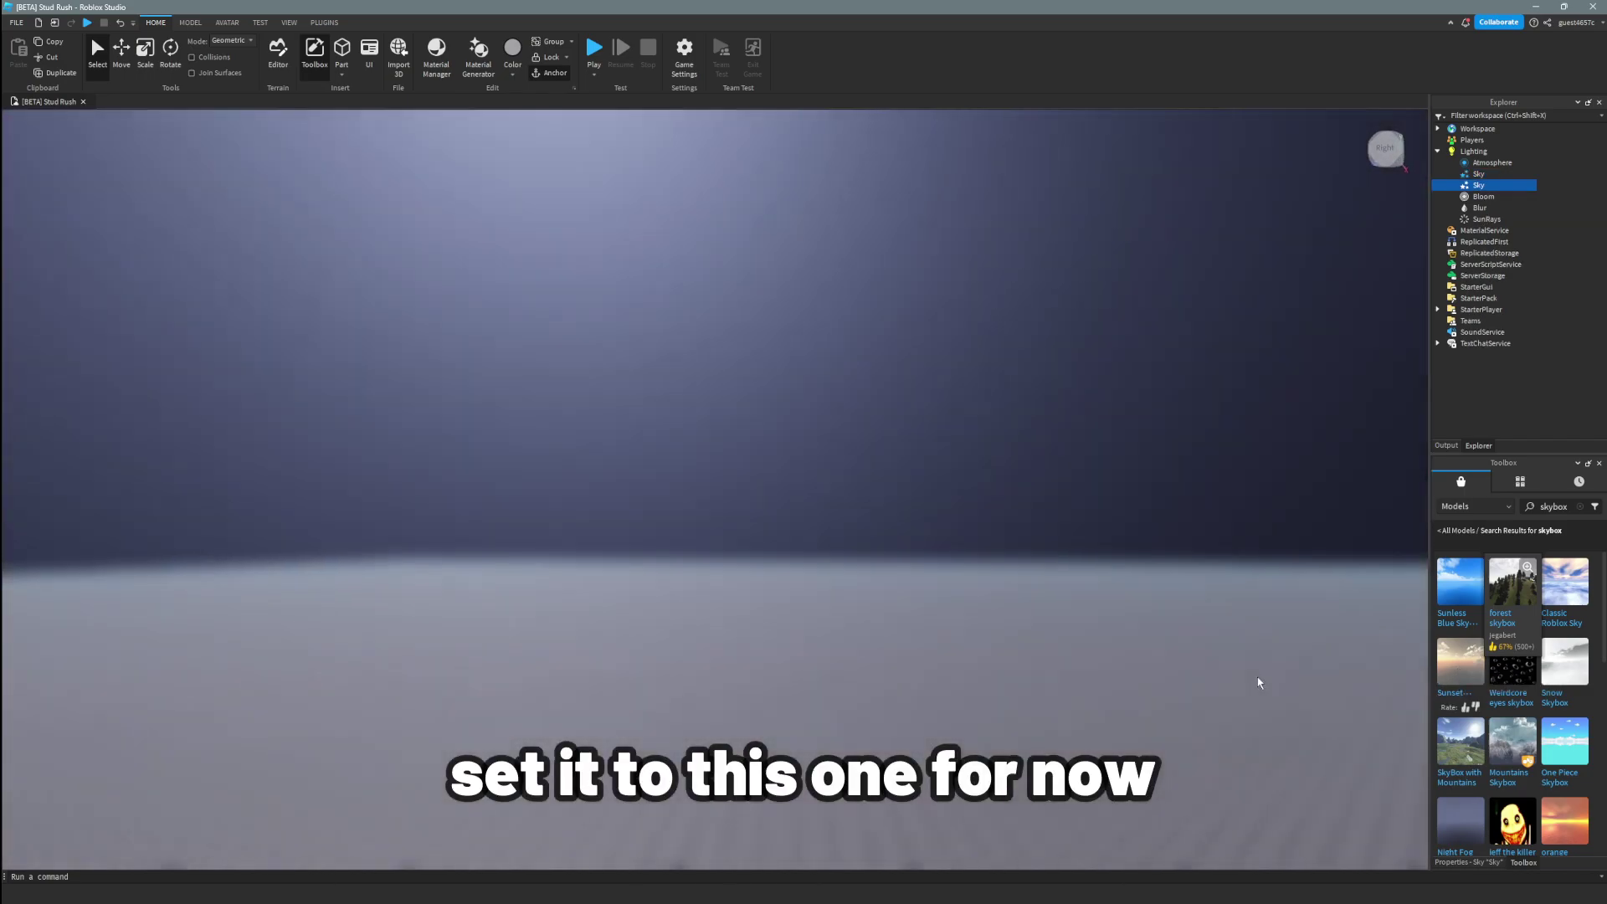
Step: Reduce the Size of the Blur effect under Lighting to 2
left_click(1471, 209)
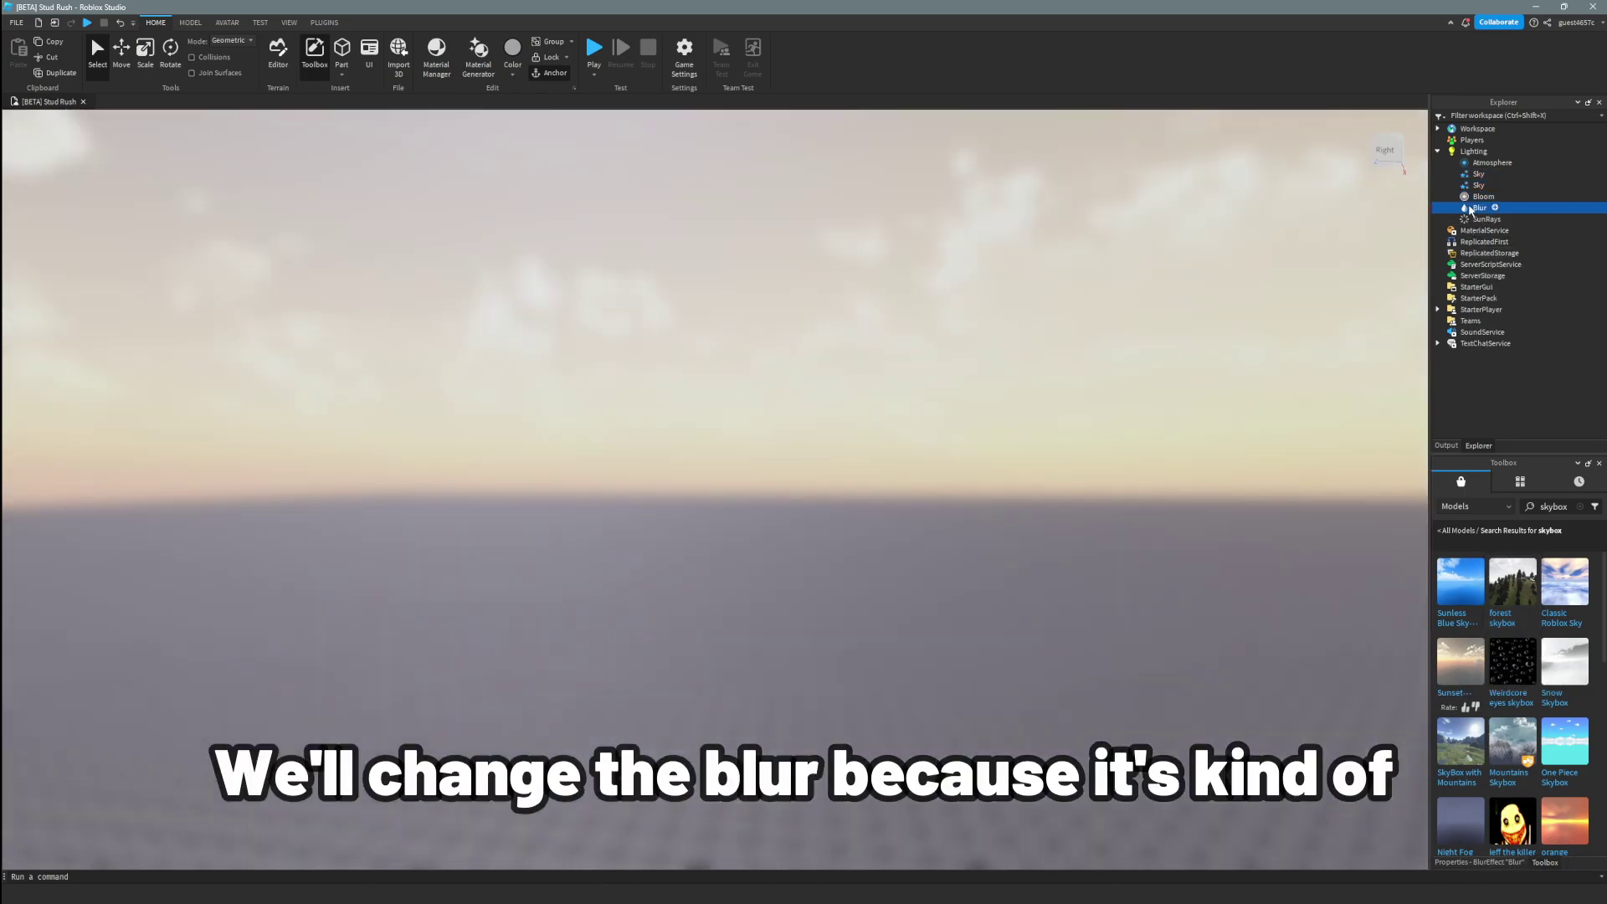
left_click(1477, 862)
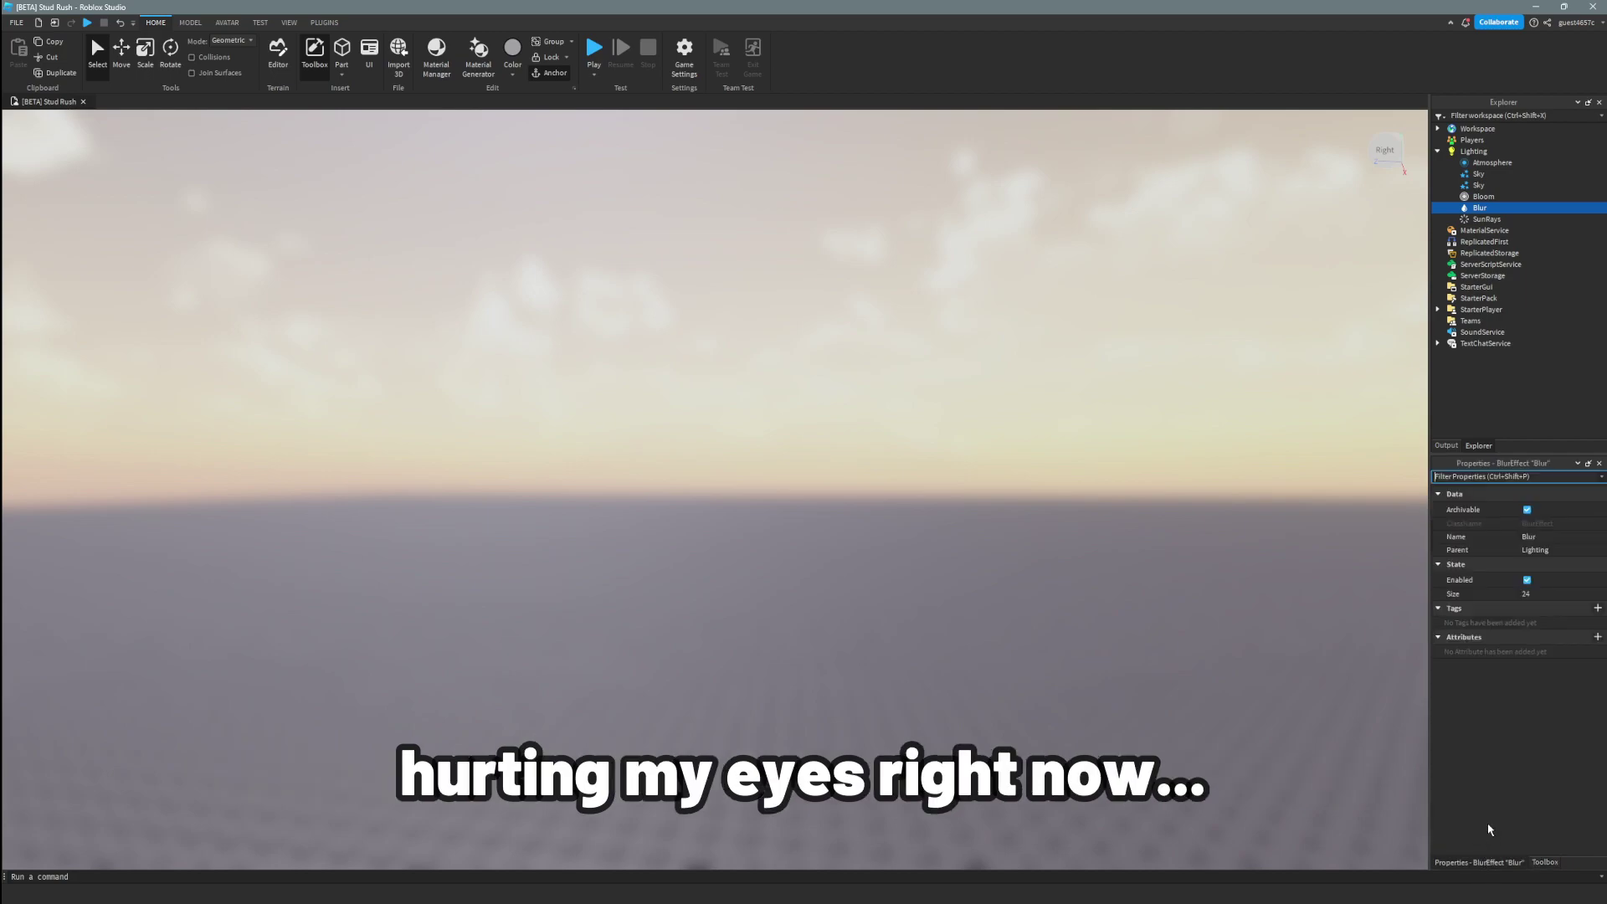
left_click(1564, 593)
left_click_drag(1582, 595, 1565, 599)
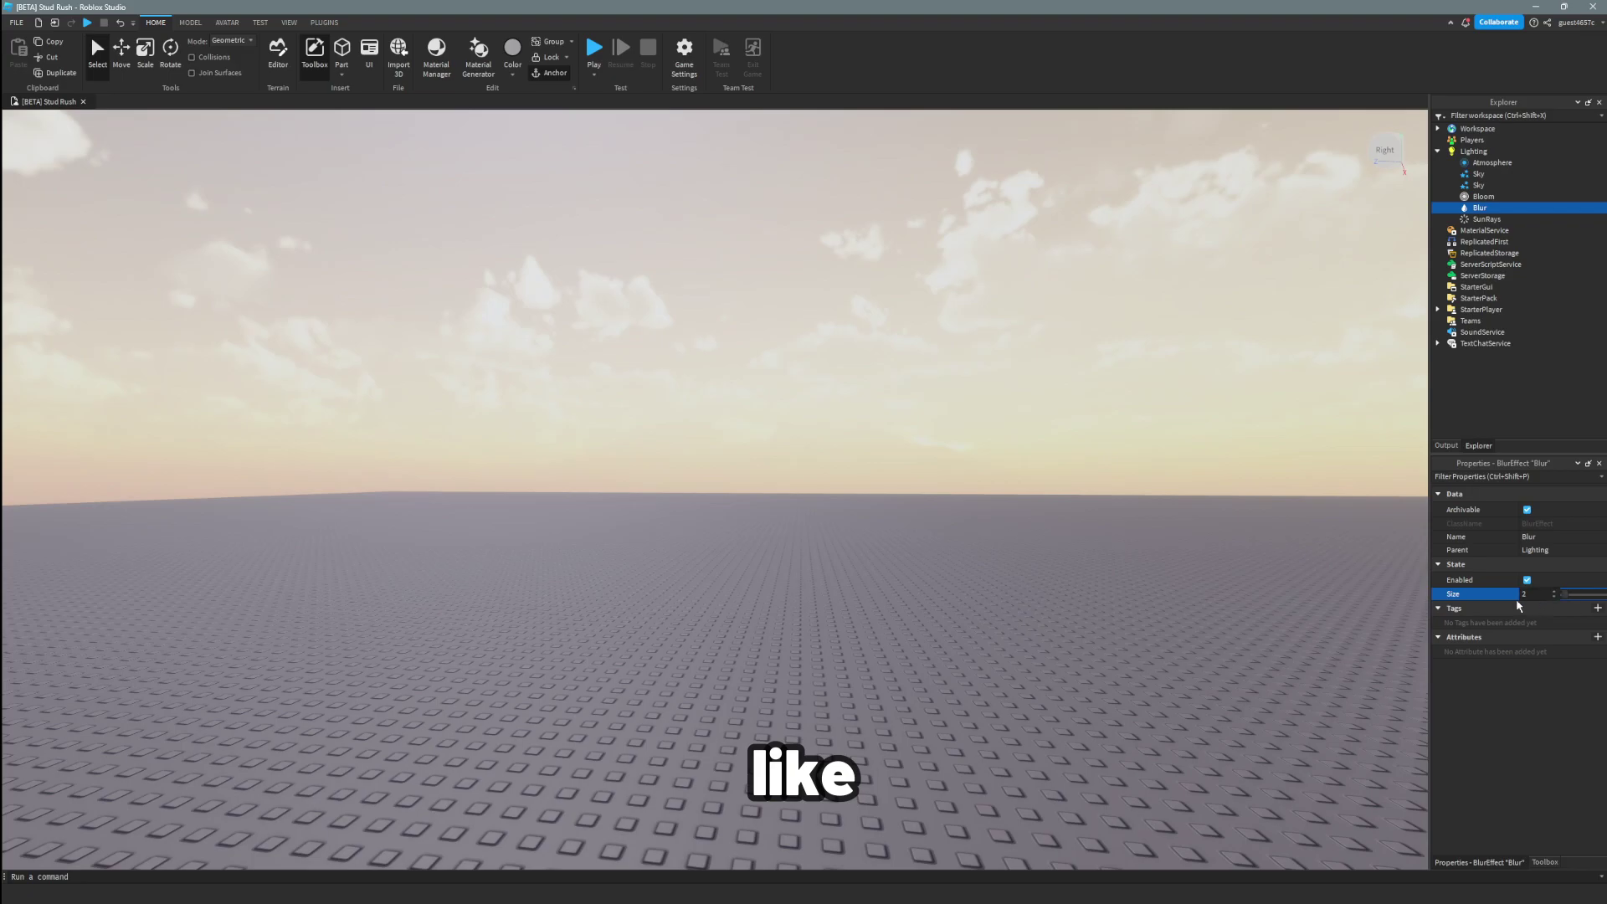
right_click_drag(1288, 617, 1289, 615)
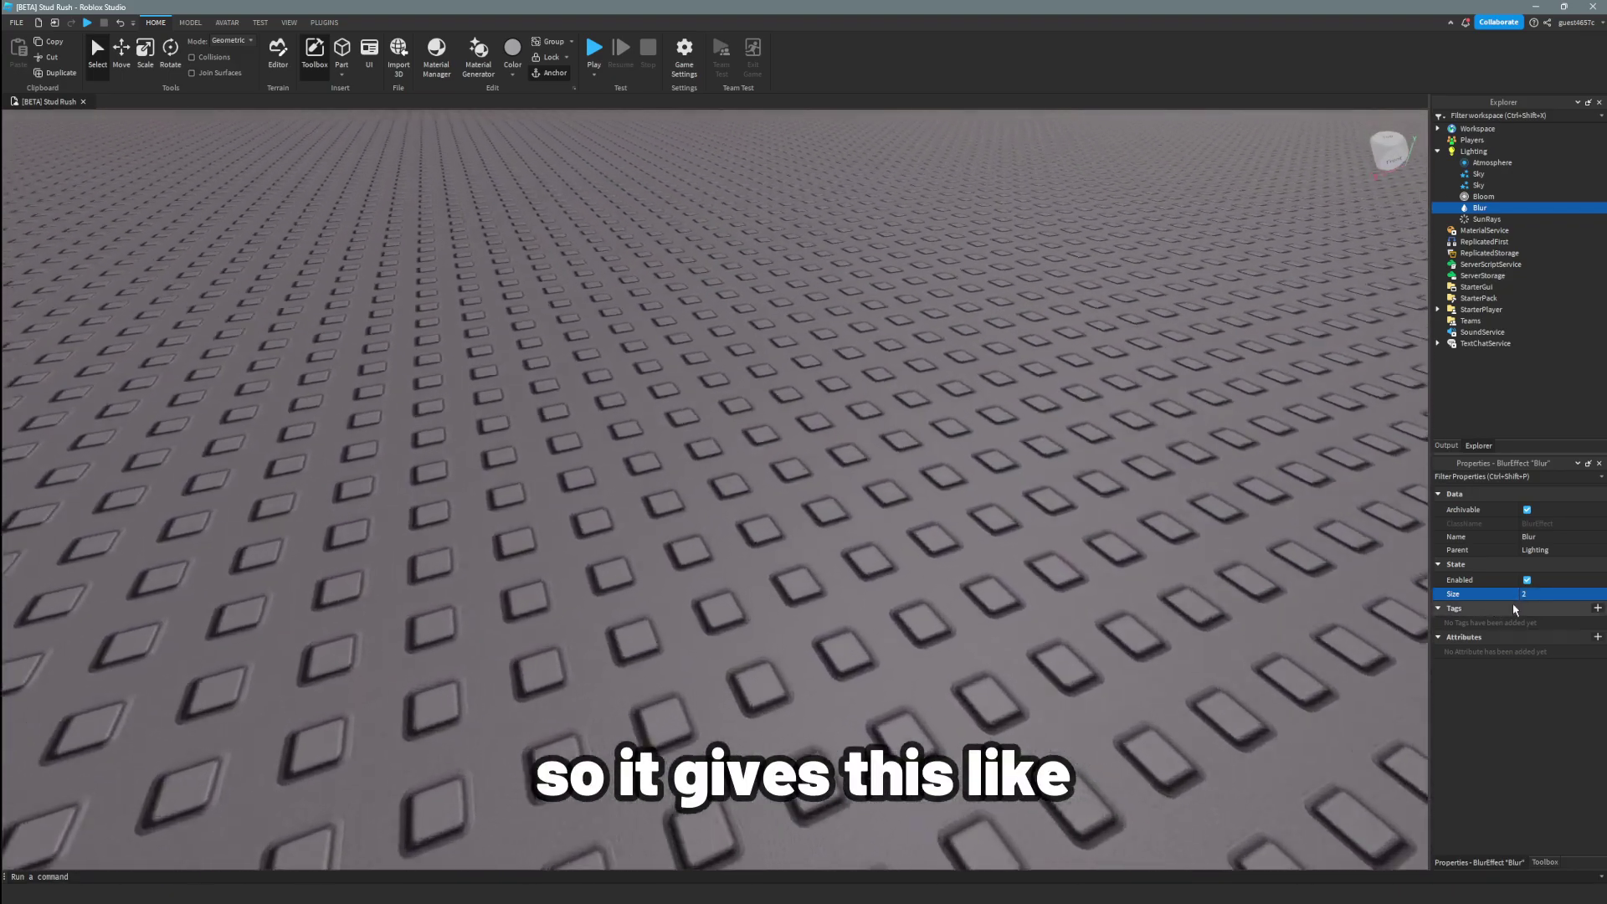
Step: Try a Blur Size of 0 to compare sharpness on the baseplate, and set the Size to 3
left_click(1545, 597)
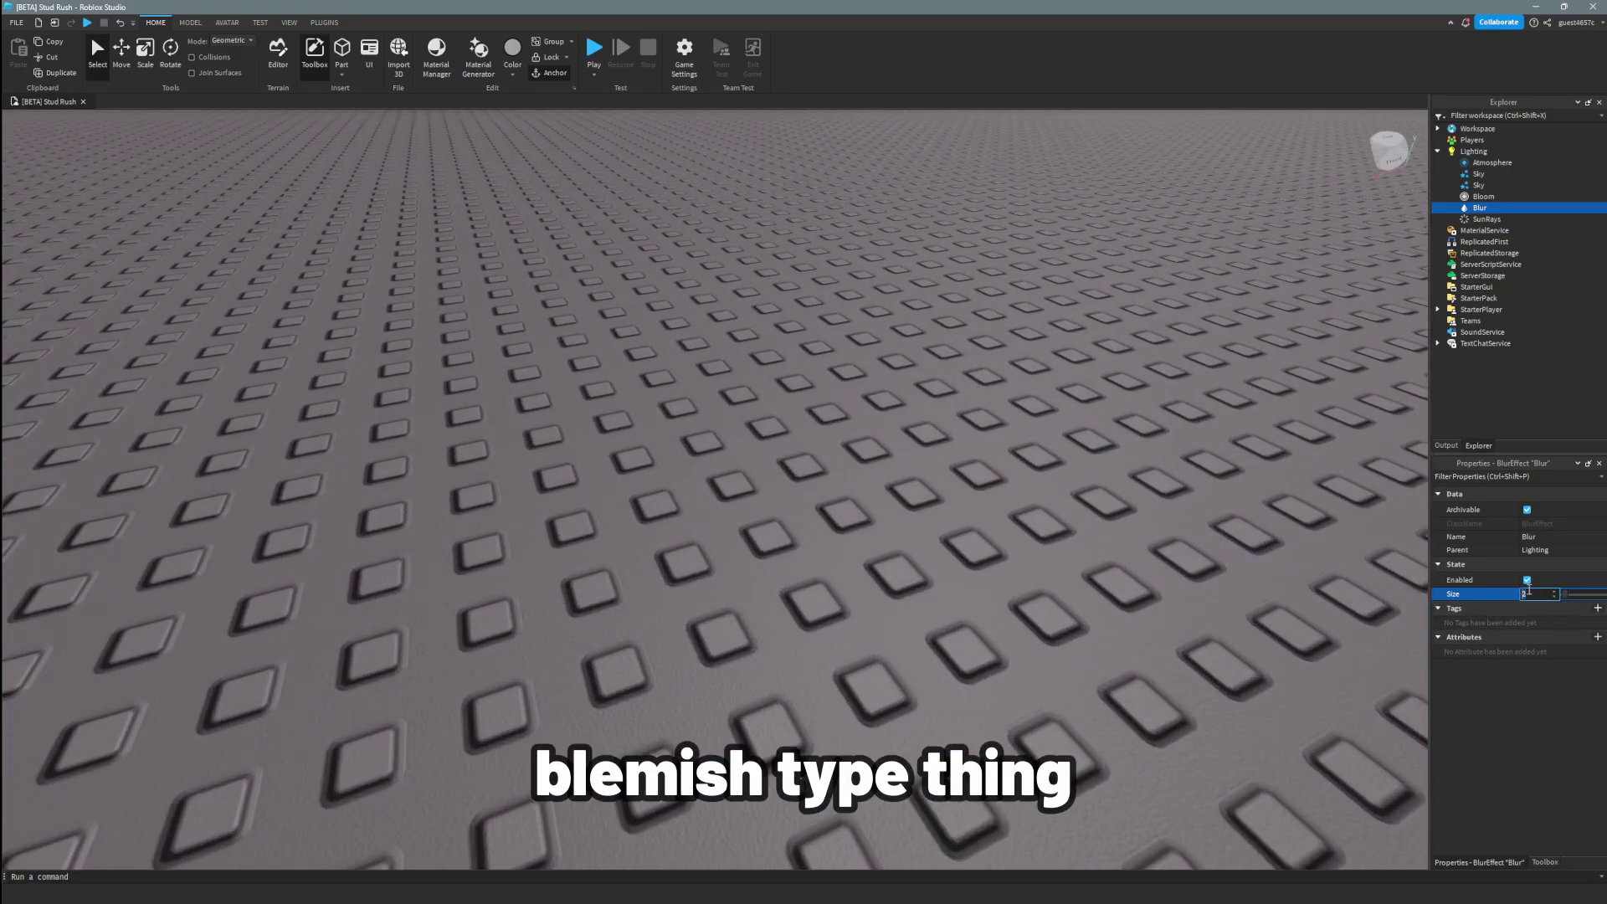
type("0")
key("Return")
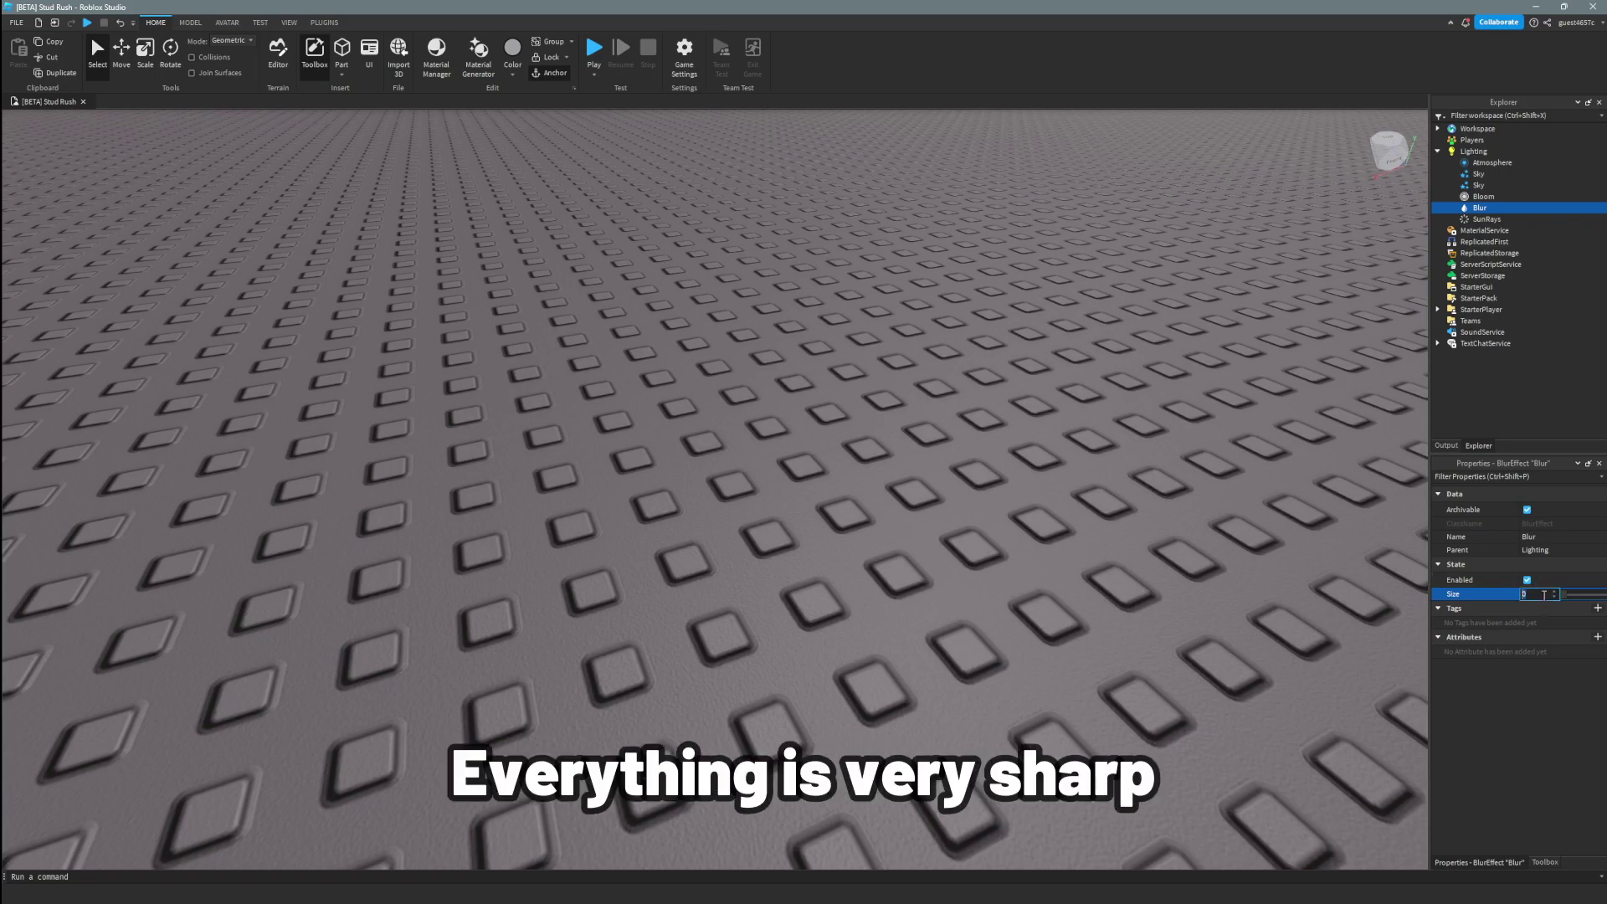
key("BackSpace")
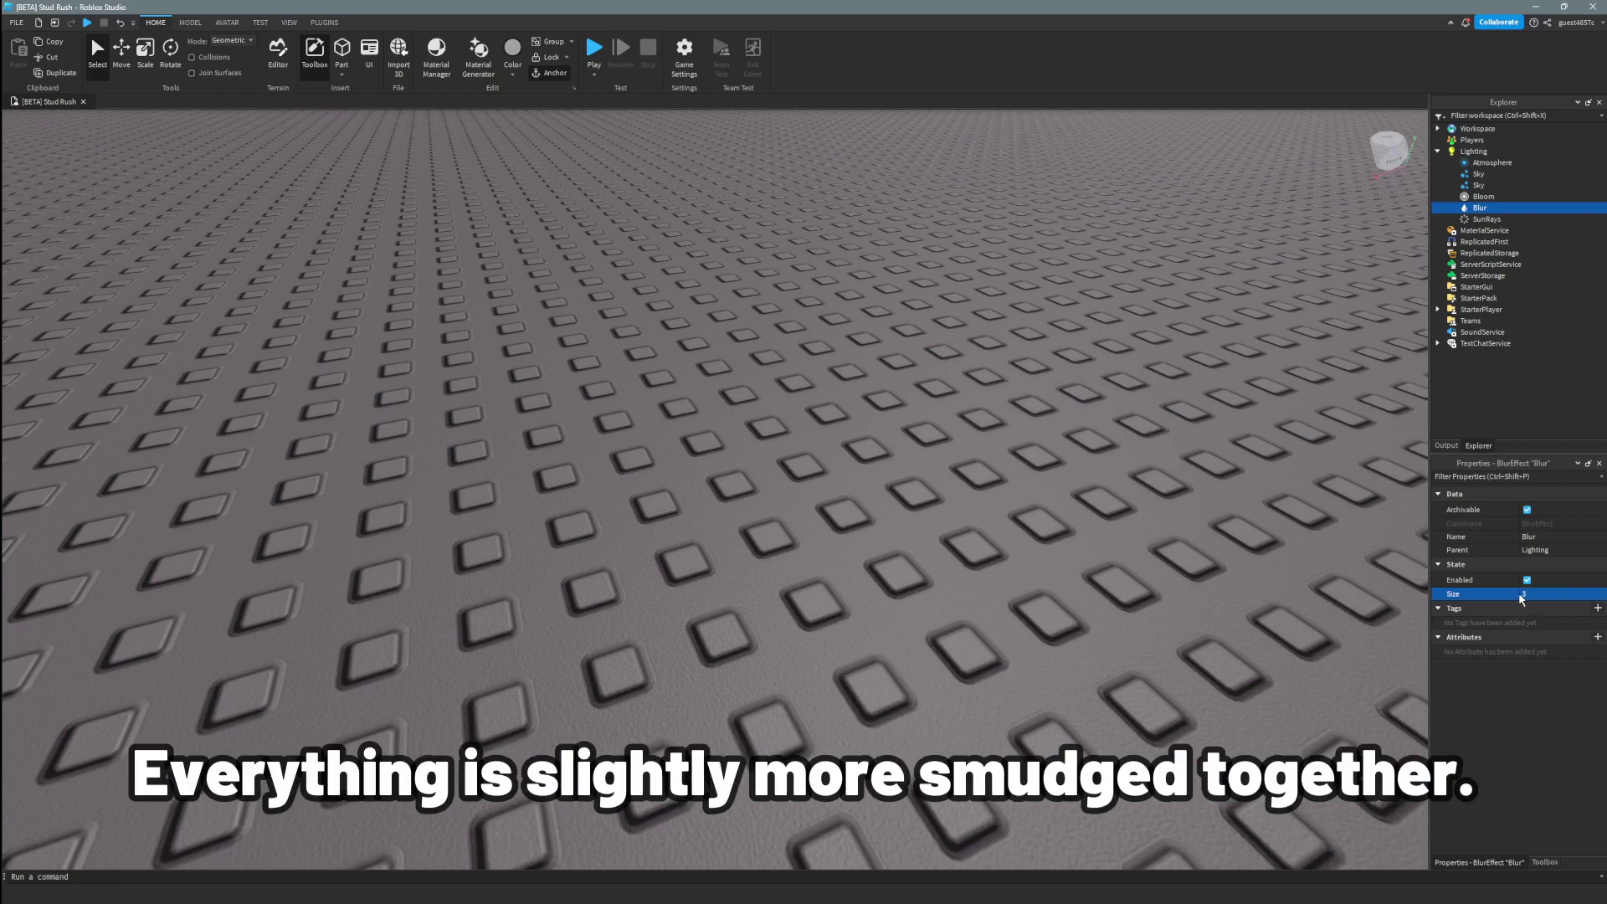
right_click_drag(1294, 626, 1294, 627)
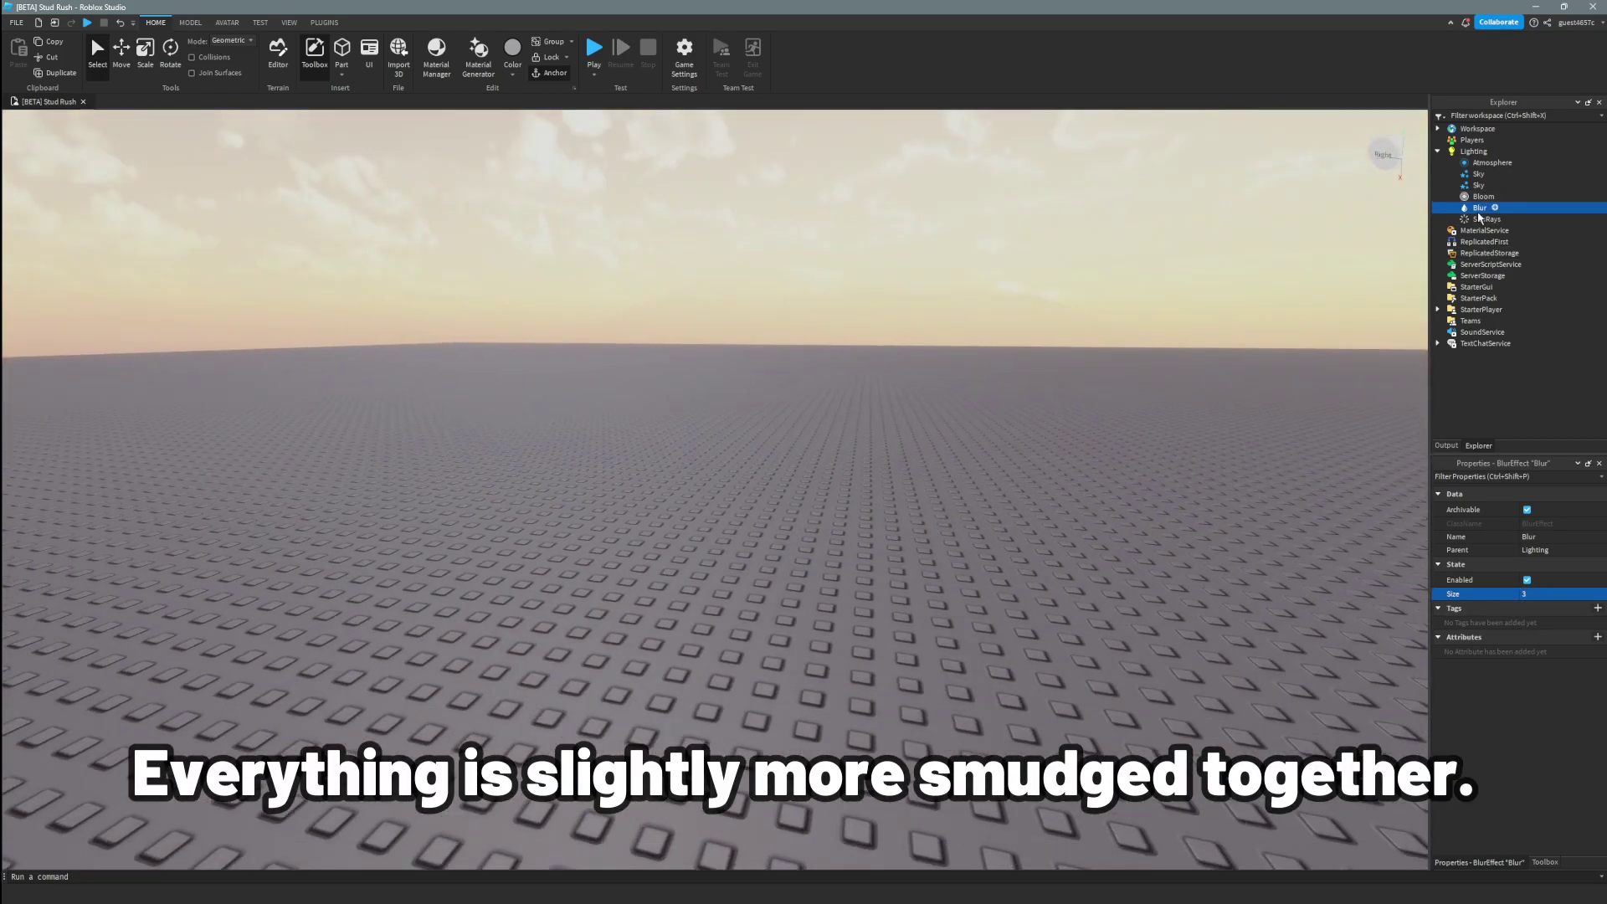
Step: Lower the Spread of the SunRays effect to about 0.23 and adjust its Intensity while facing the sun
right_click_drag(1269, 285, 1269, 285)
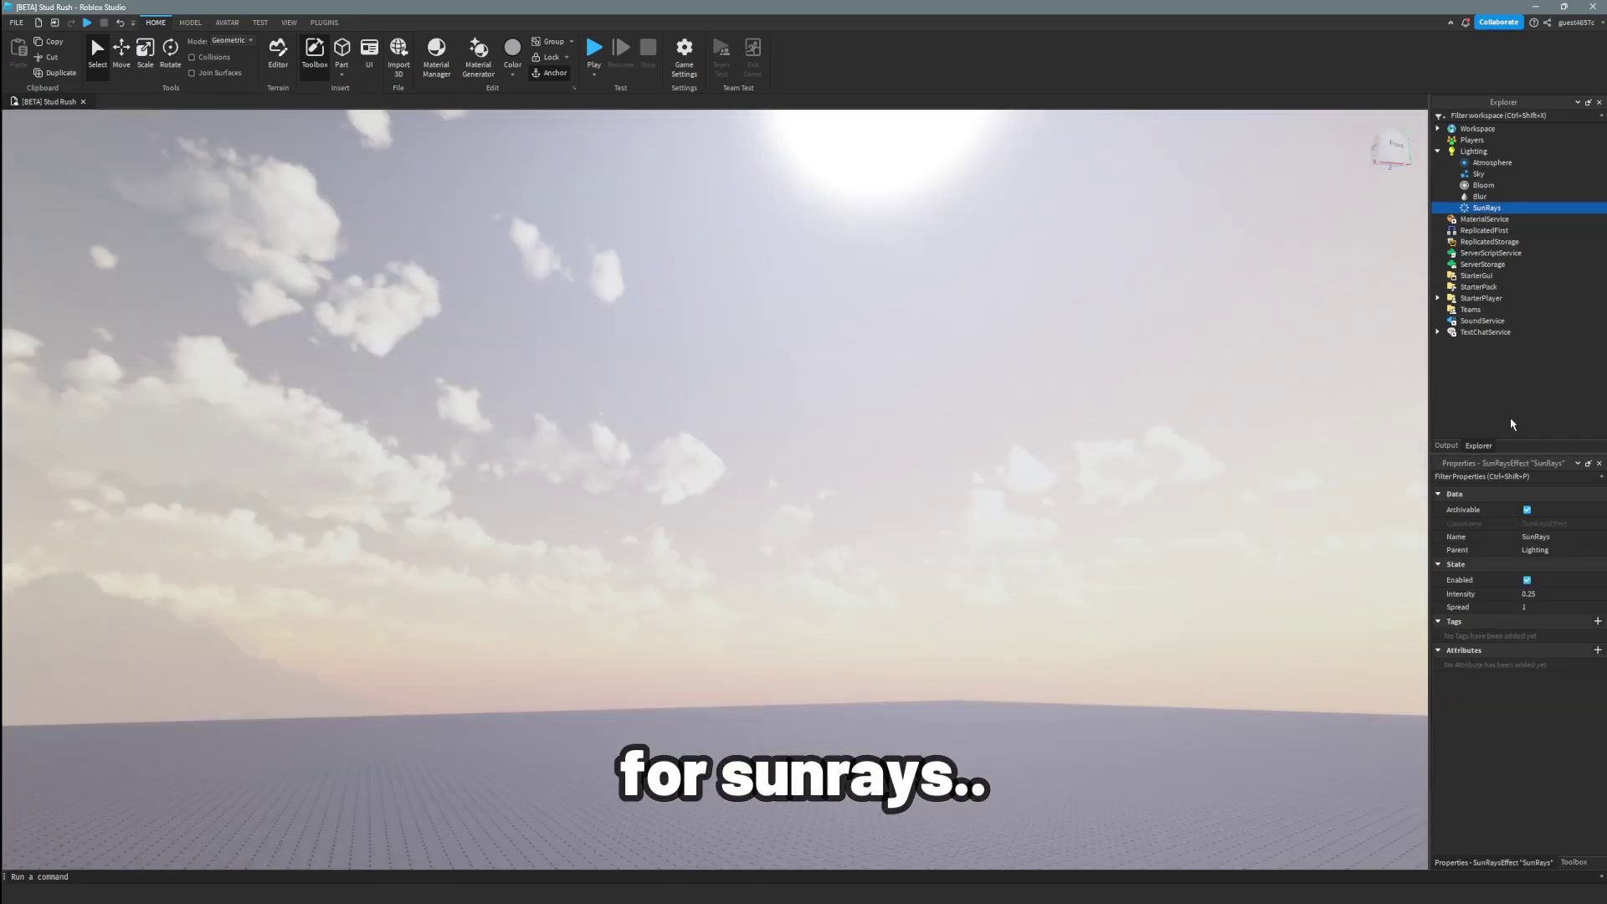
left_click(1557, 608)
left_click_drag(1604, 611, 1571, 610)
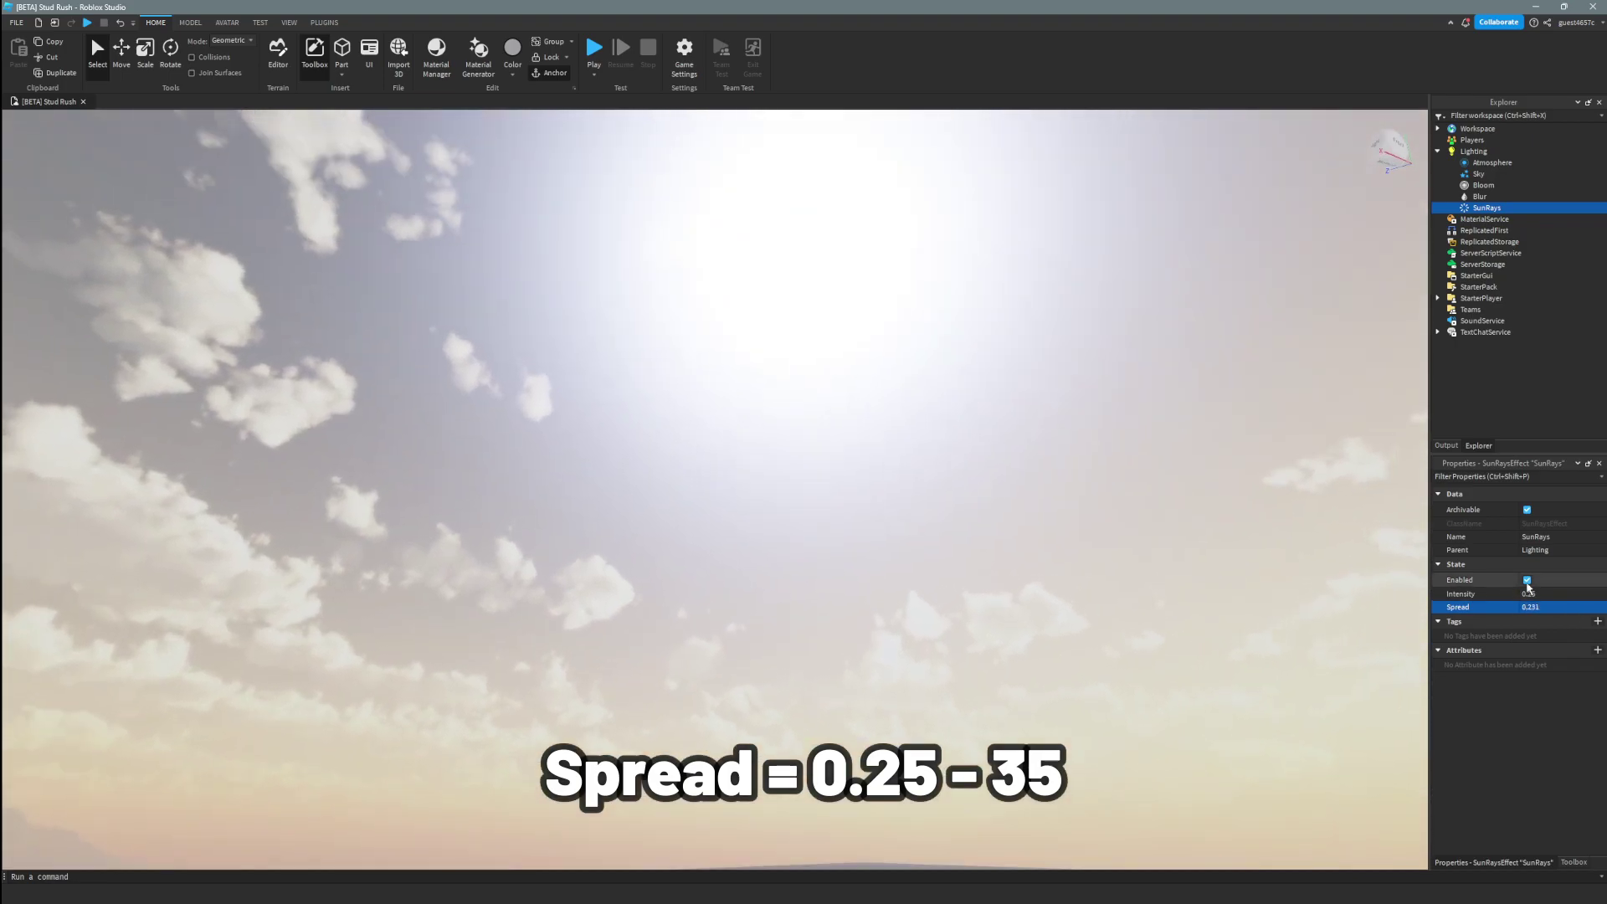
left_click(1535, 594)
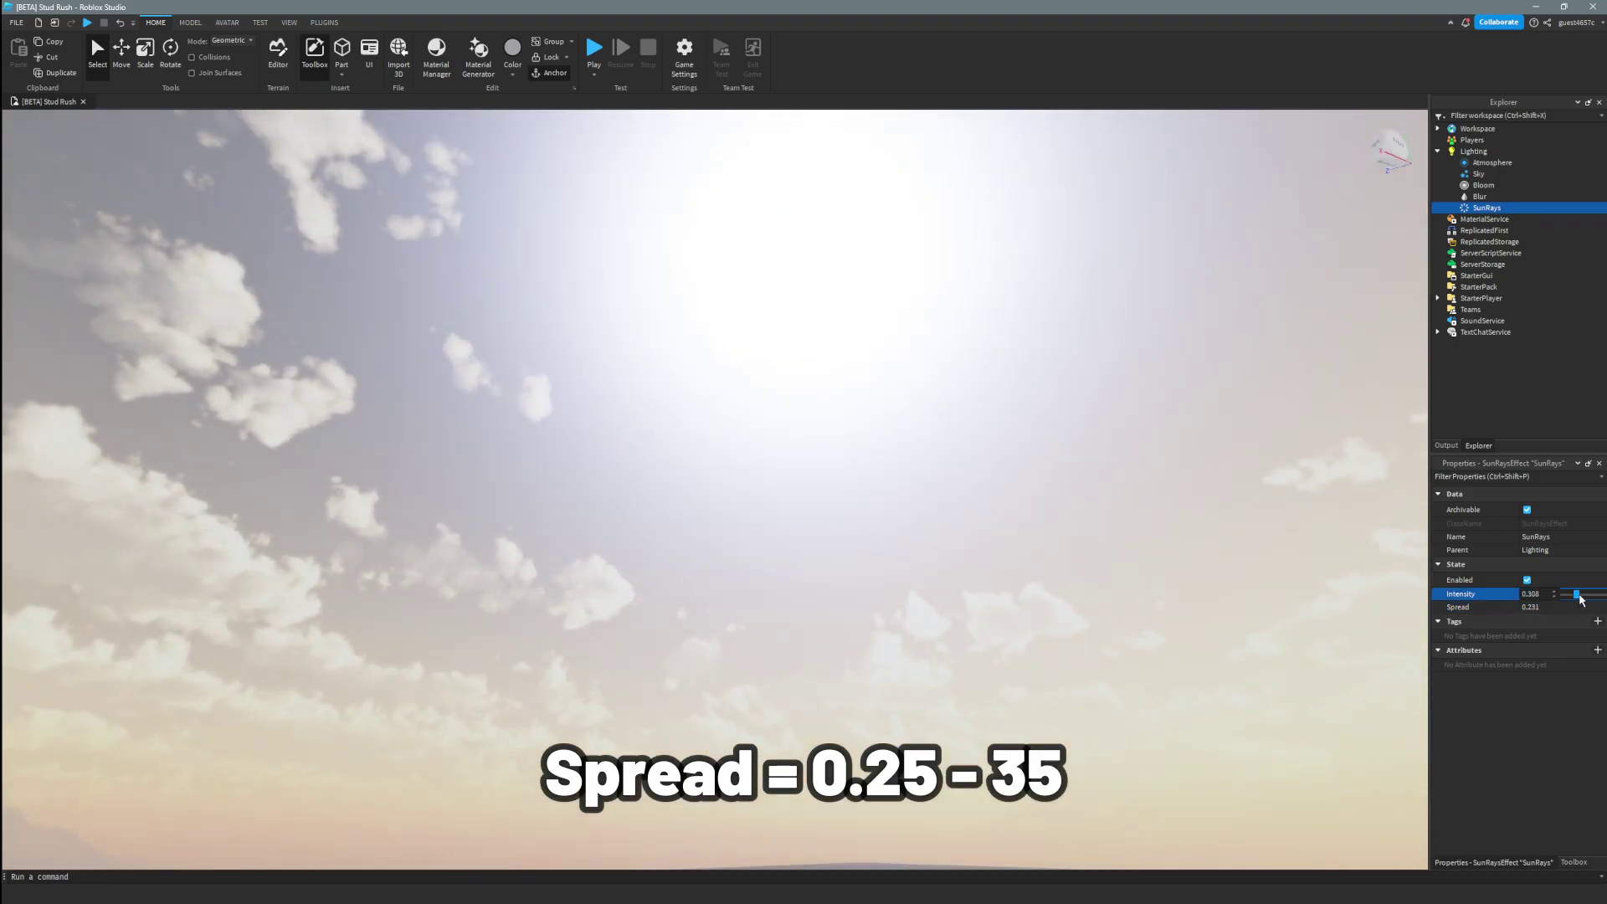
mouse_move(1576, 595)
left_mouse_down()
mouse_move(1604, 595)
mouse_move(1570, 614)
mouse_move(1599, 610)
left_mouse_up()
left_click(1574, 610)
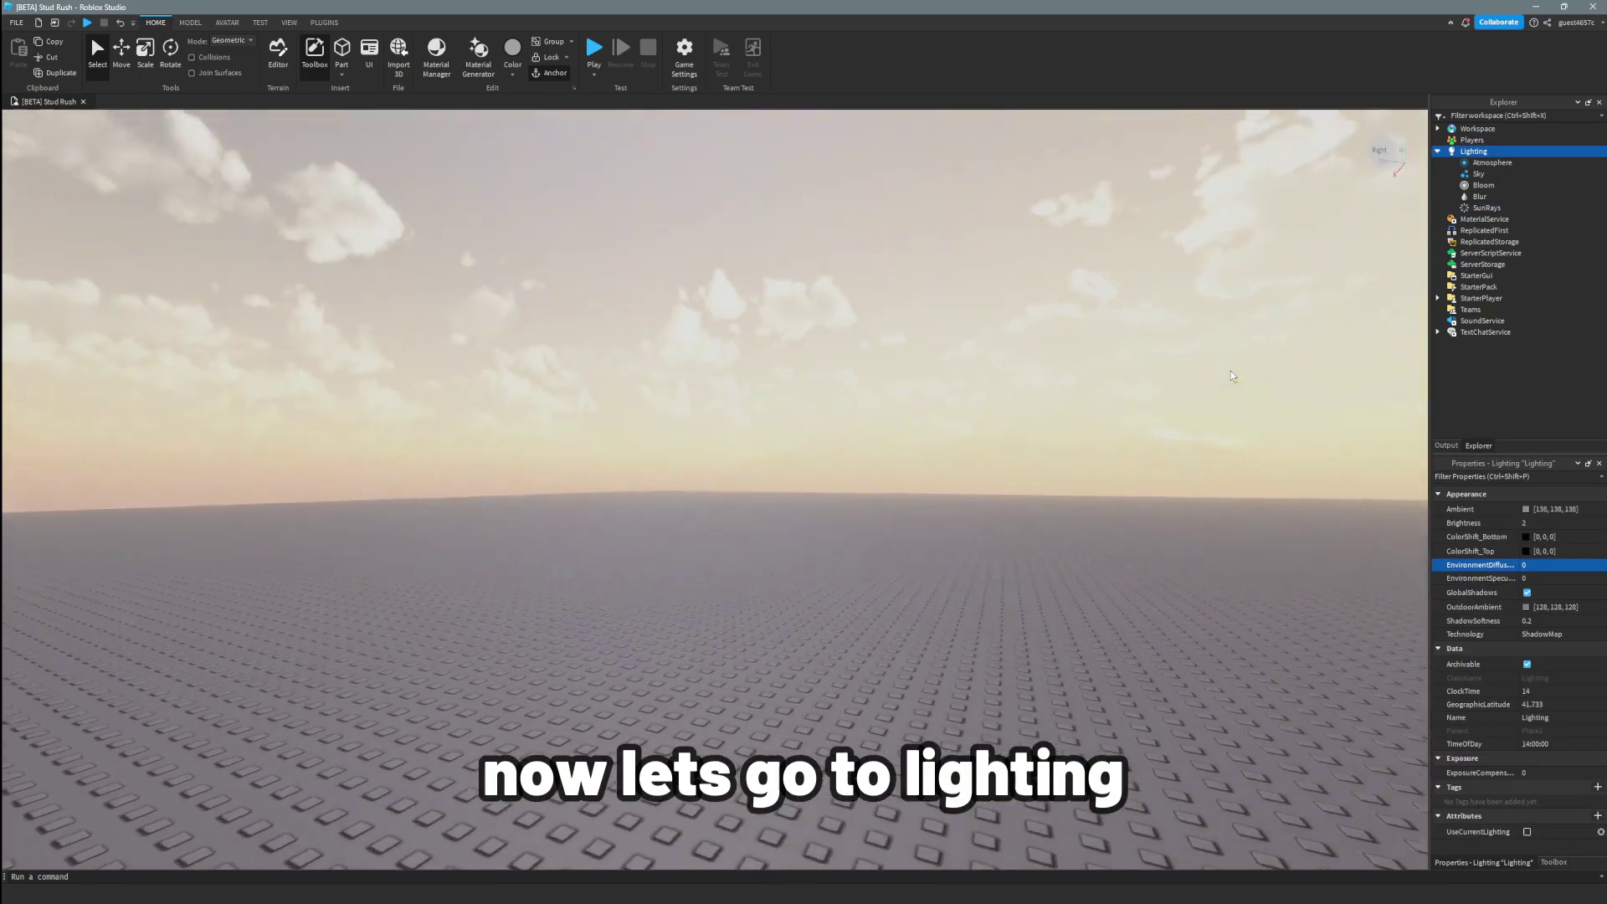
Step: Set the Lighting service's Ambient color to 122, 122, 122 and its Brightness to 2.6
right_click_drag(1230, 372, 1231, 372)
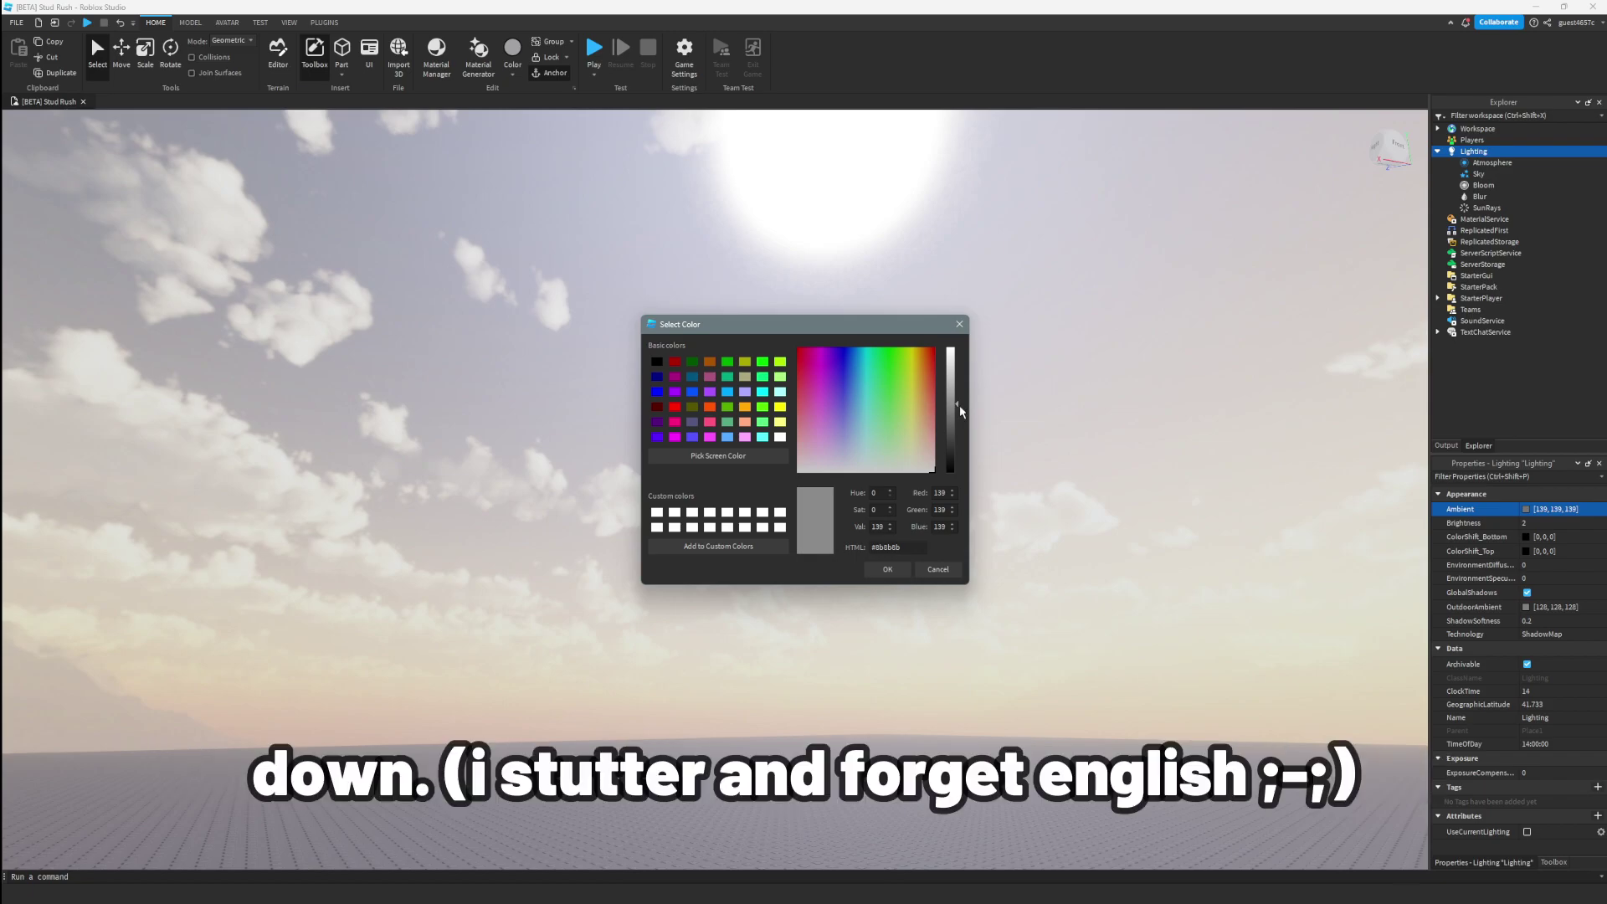
left_click_drag(959, 409, 960, 414)
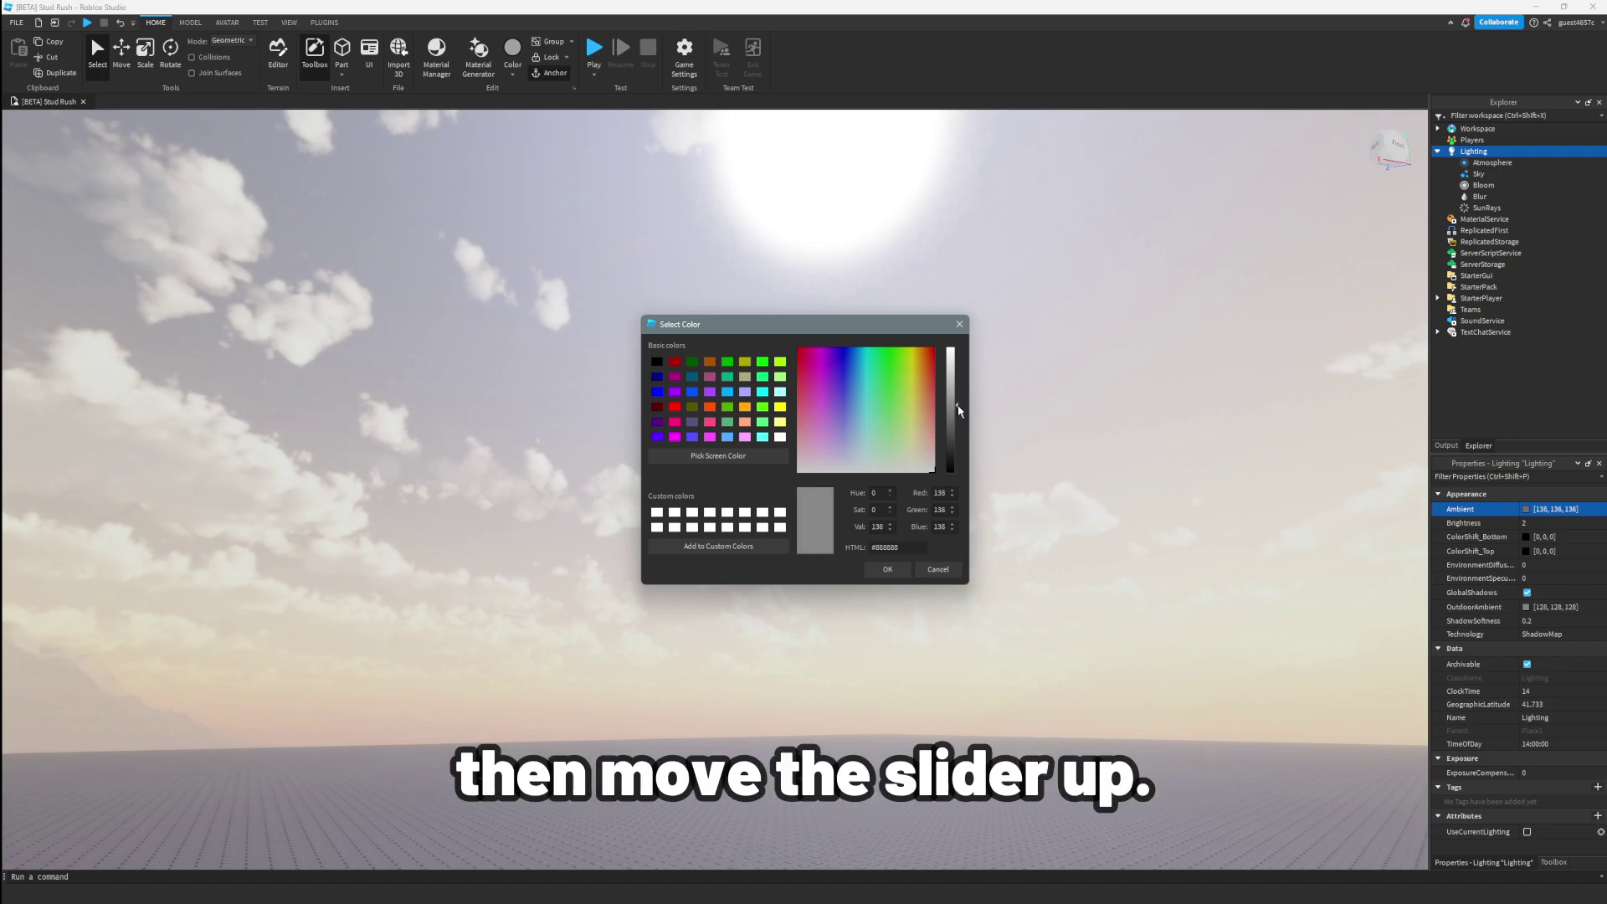
left_click_drag(959, 410, 959, 414)
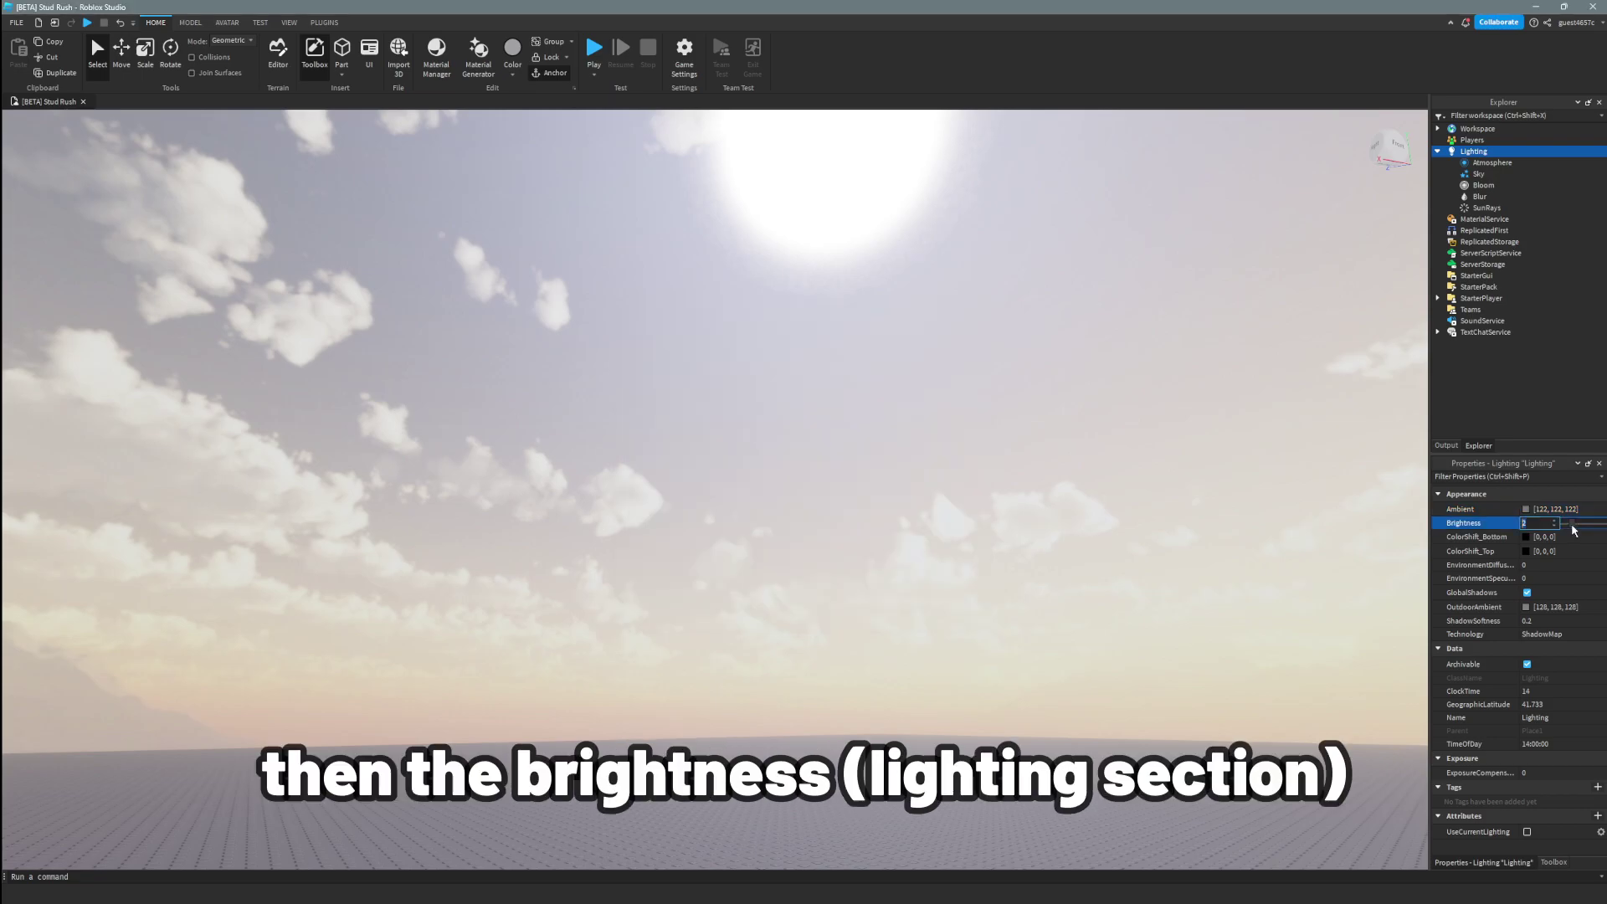
left_click_drag(1572, 528, 1577, 530)
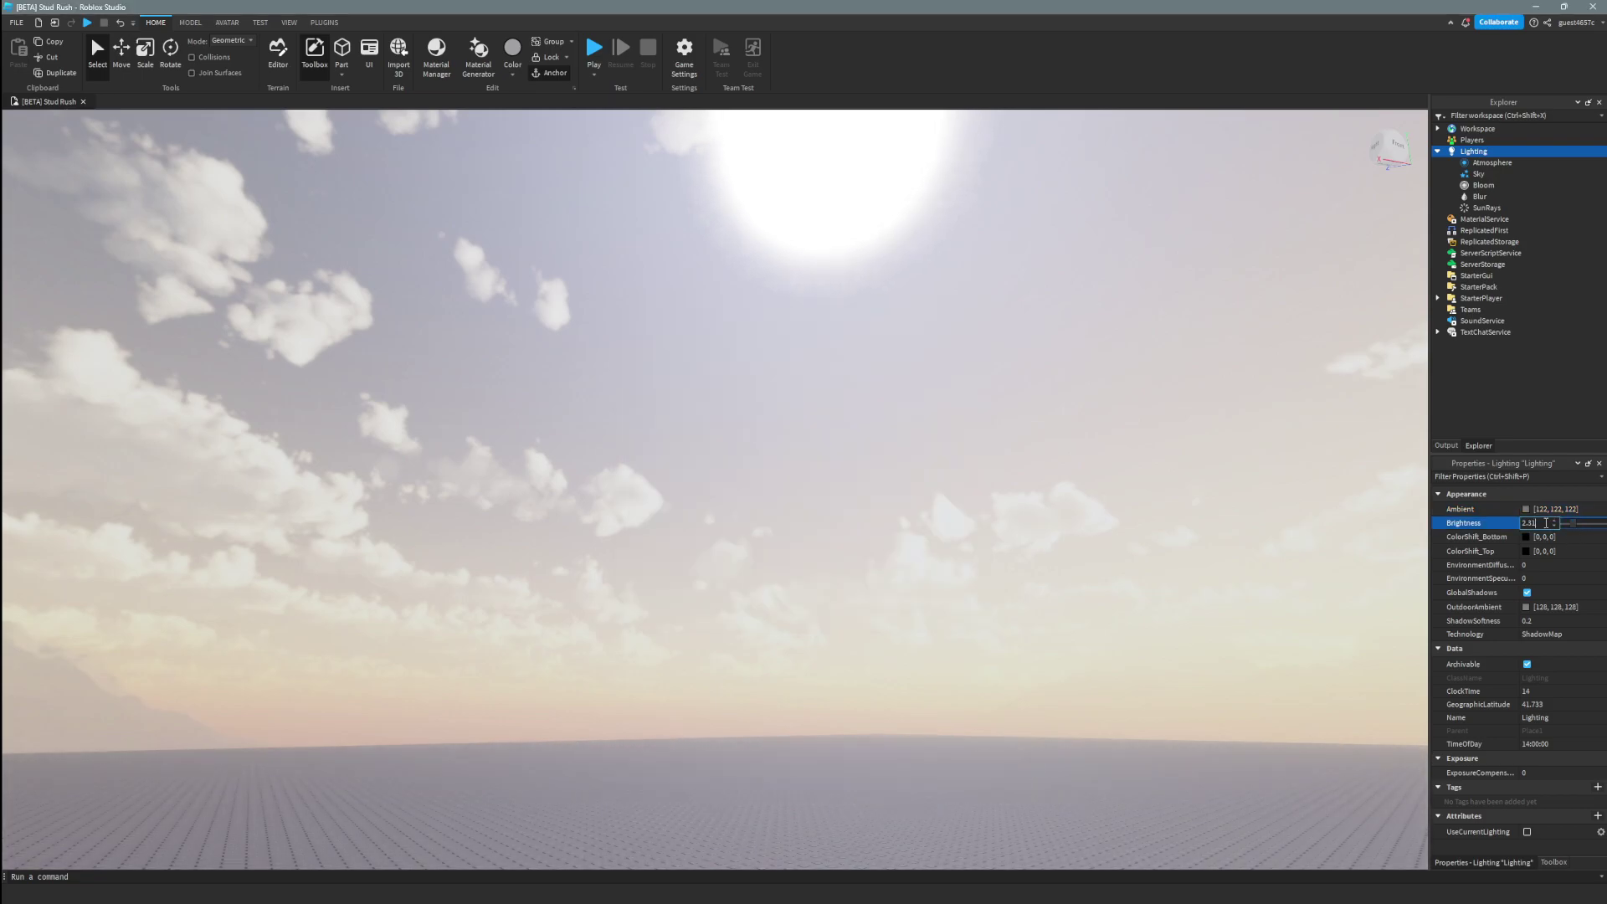
left_click(1530, 525)
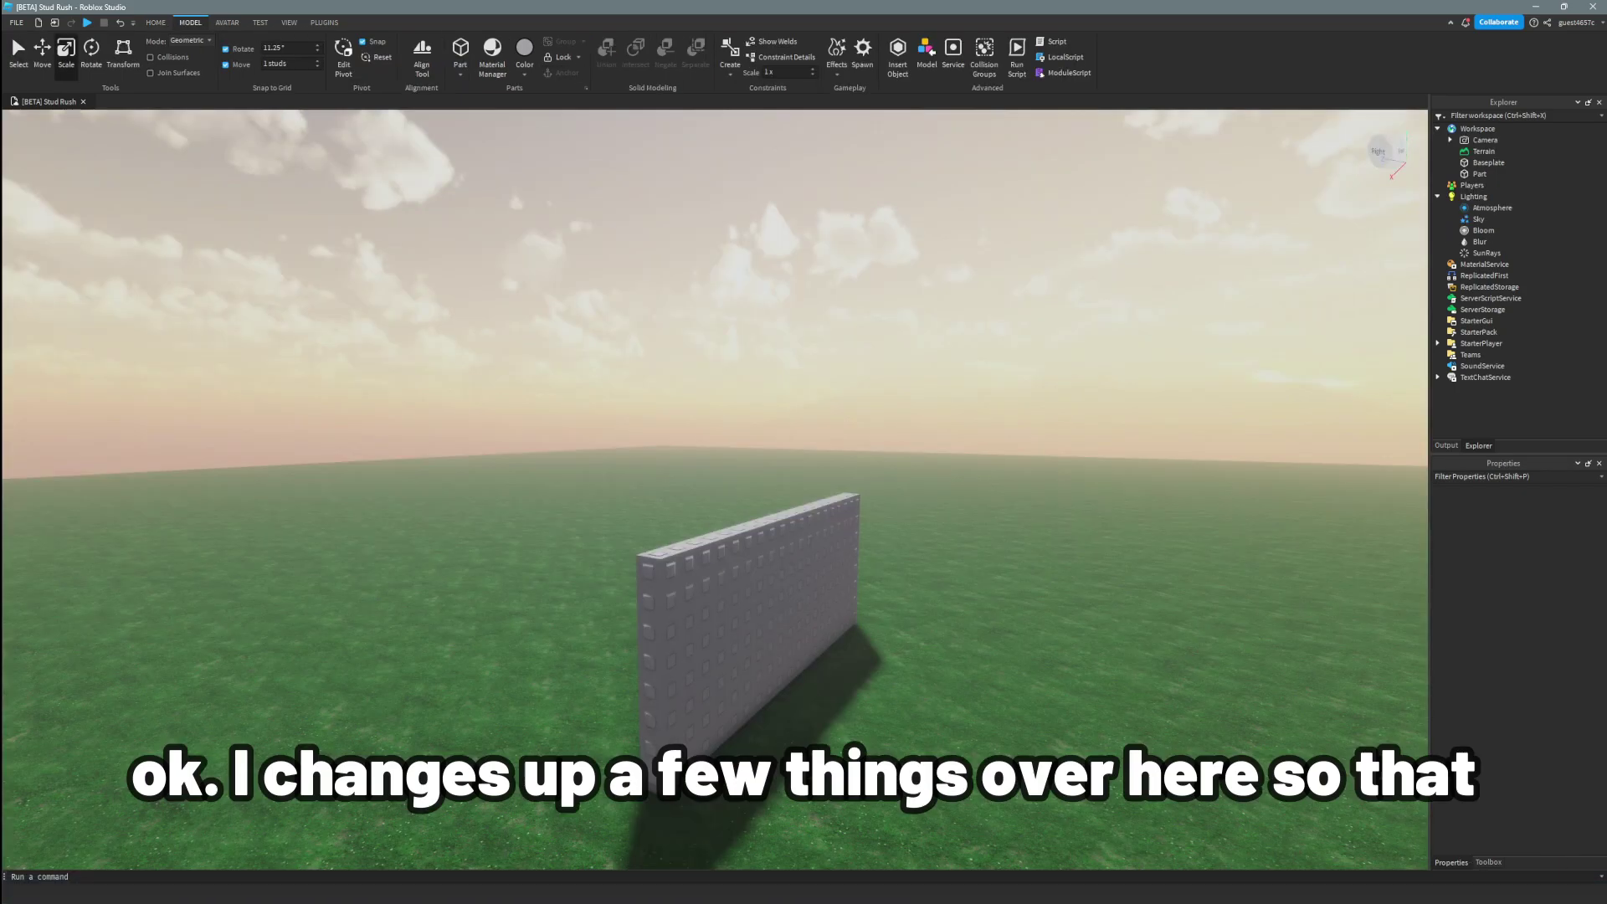
Step: Examine the studded wall part and the shadow it casts on the grass from several angles
key("s")
right_click_drag(716, 489, 795, 570)
key("w")
key("a")
key("d")
mouse_move(1296, 286)
right_mouse_down()
mouse_move(1159, 284)
mouse_move(1296, 286)
right_mouse_up()
key("a")
key("d")
key("w")
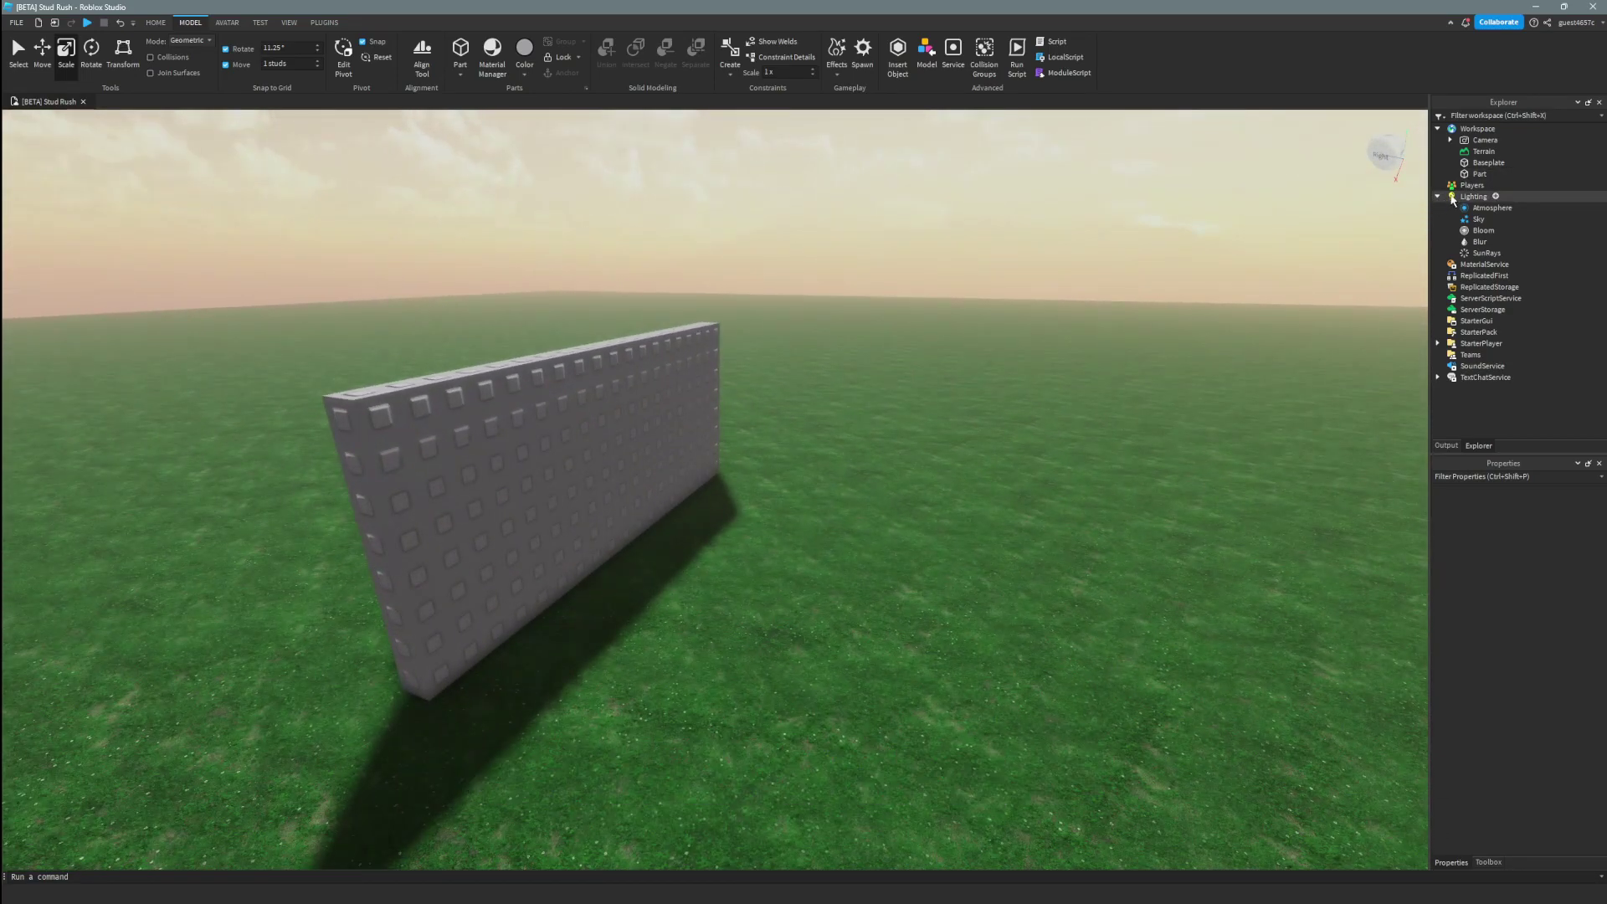
Step: Set the Lighting service's ShadowSoftness to 1 while viewing the wall's shadow
left_click(1473, 197)
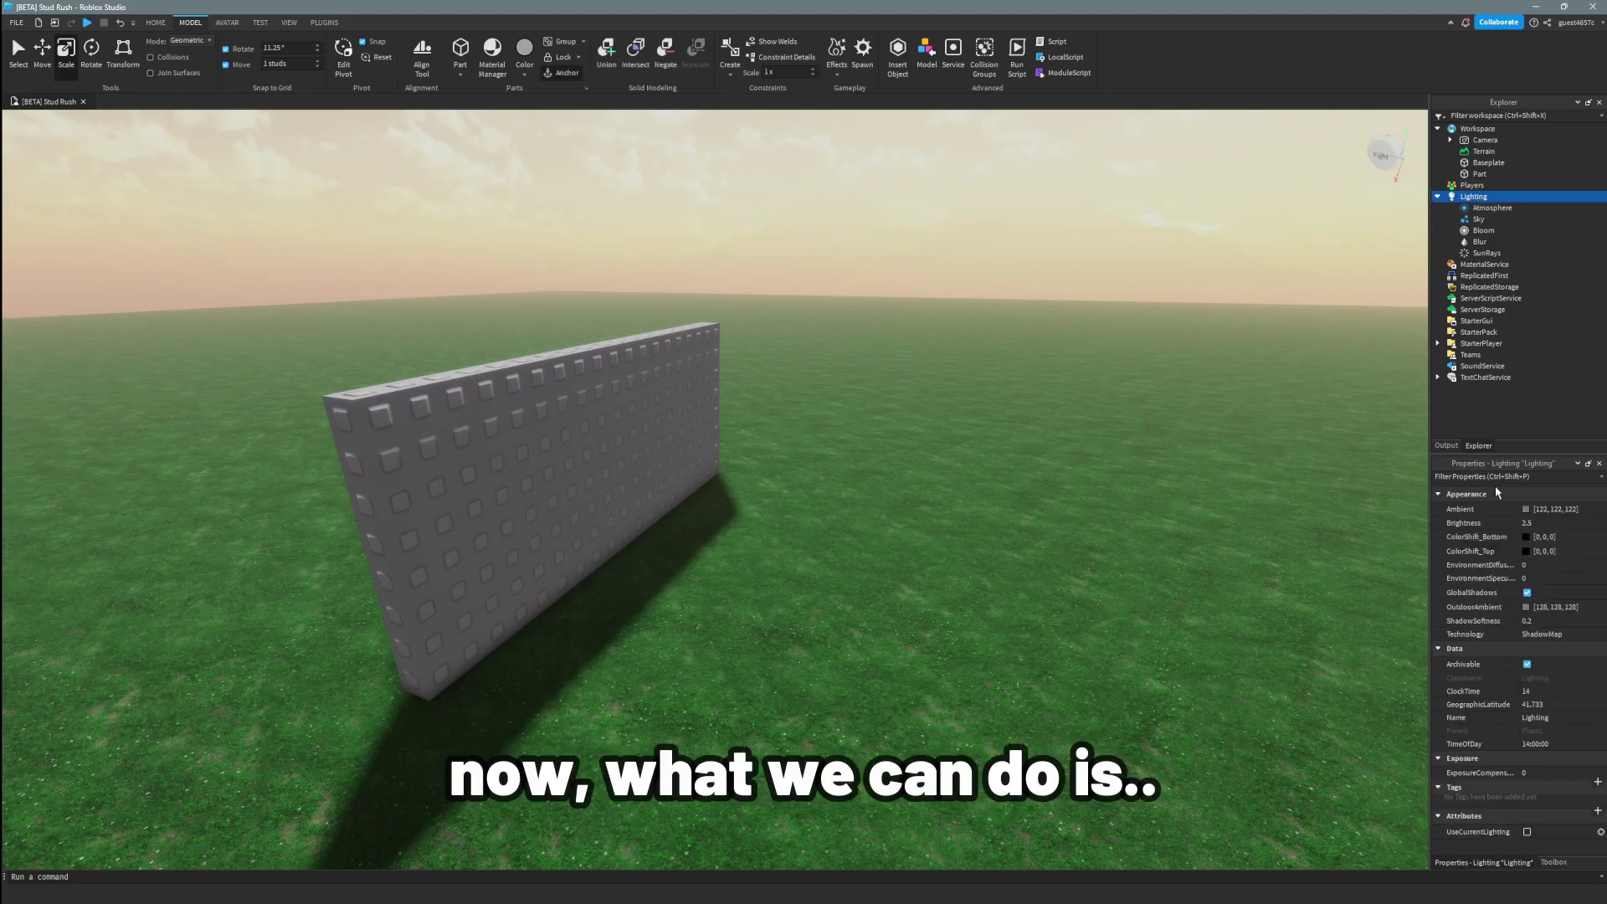
right_click_drag(1348, 514, 1348, 514)
right_click_drag(1298, 596, 1295, 596)
key("w")
left_click(1563, 624)
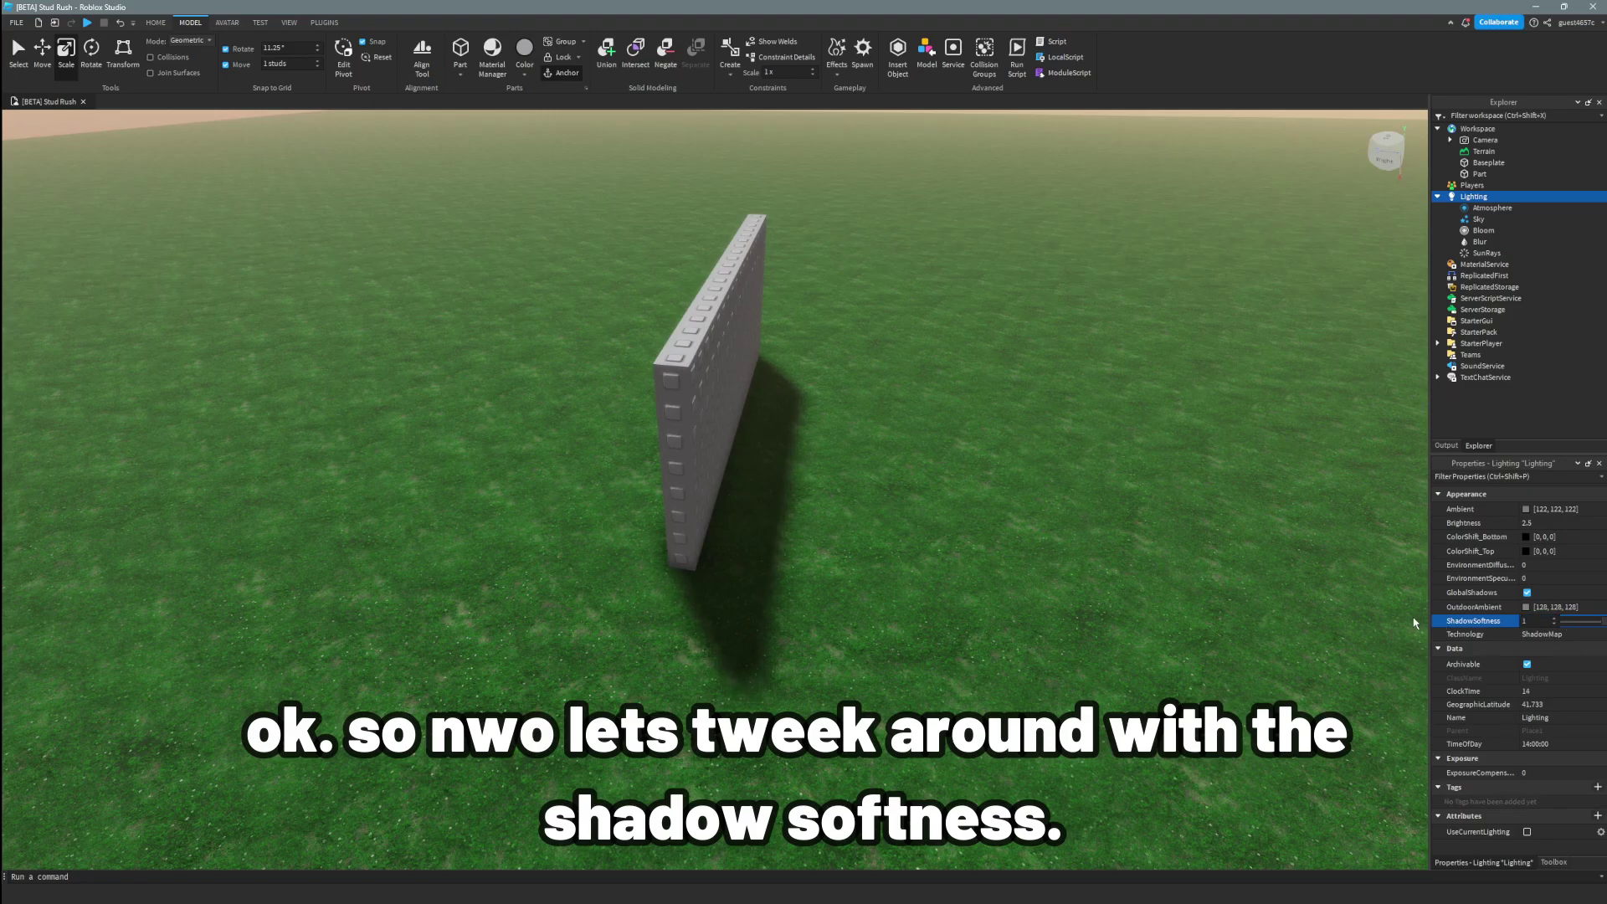
Step: Try lower ShadowSoftness values down to 0 while viewing the wall's shadow up close, and settle on 0.31
right_click_drag(1414, 623, 1362, 607)
left_click(1569, 623)
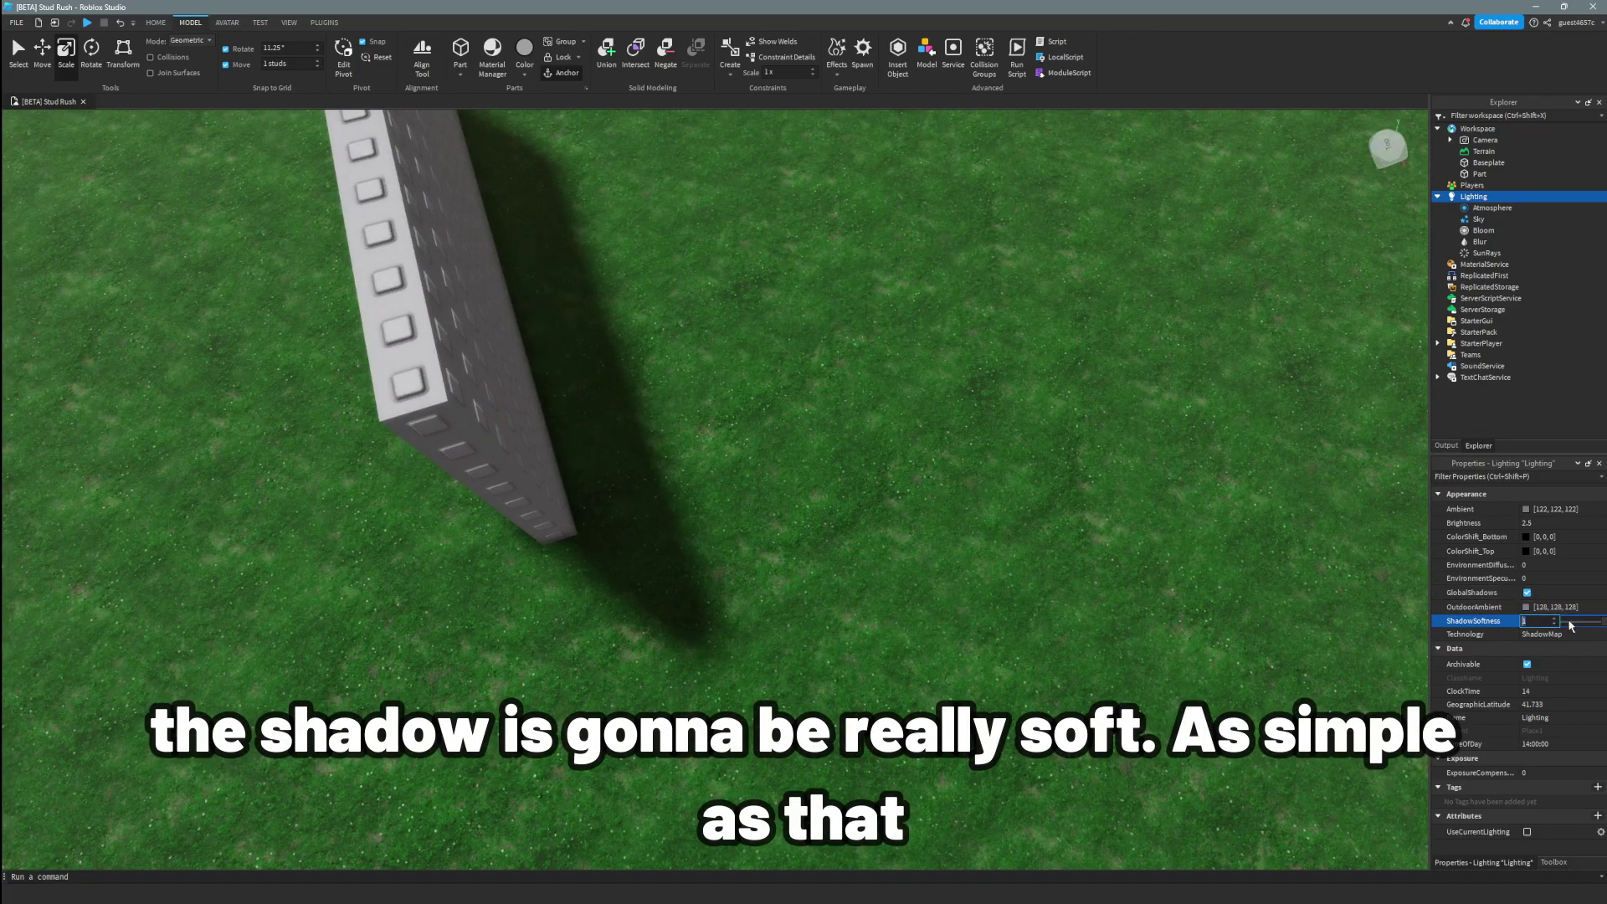
left_click_drag(1605, 626, 1606, 626)
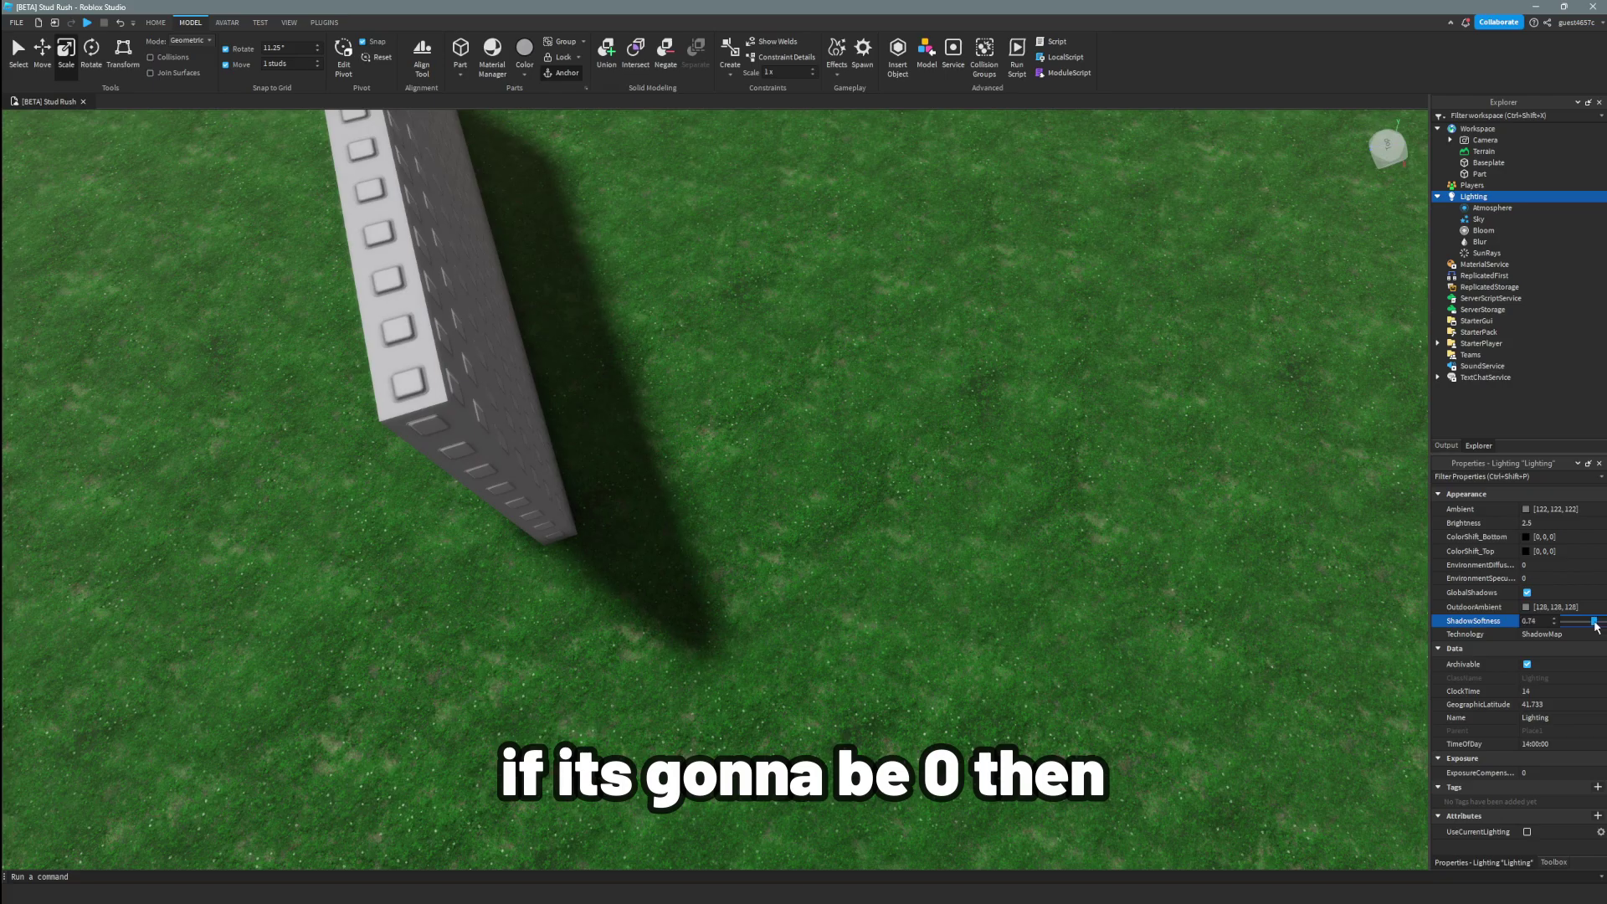
key("w")
right_click_drag(1378, 595, 1370, 595)
left_click(1552, 622)
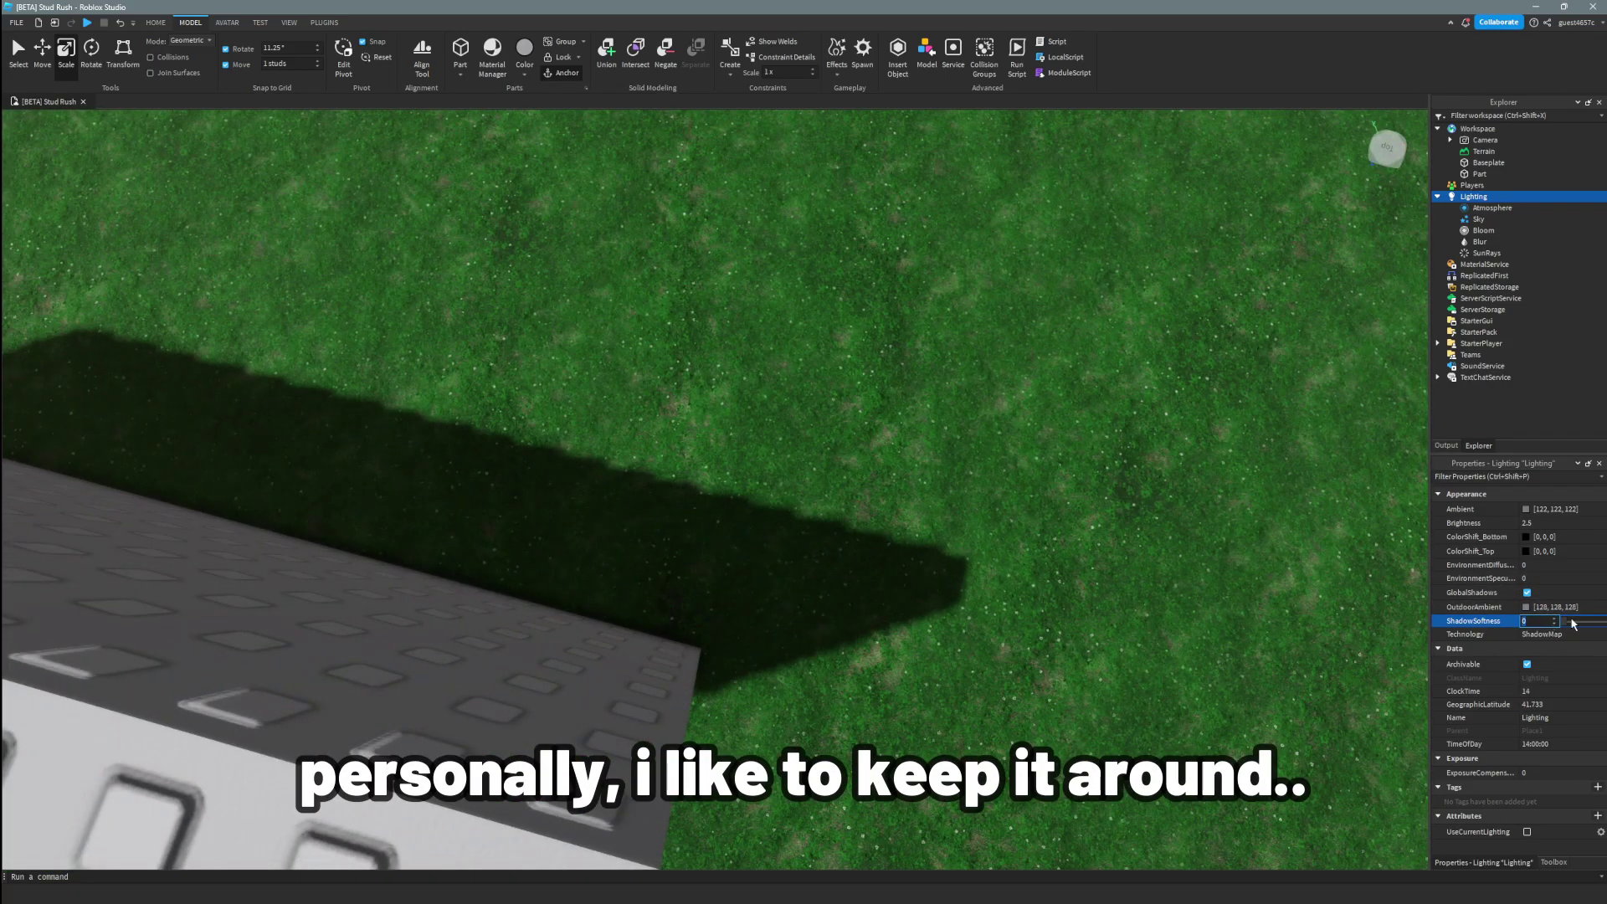
left_click_drag(1566, 627, 1577, 629)
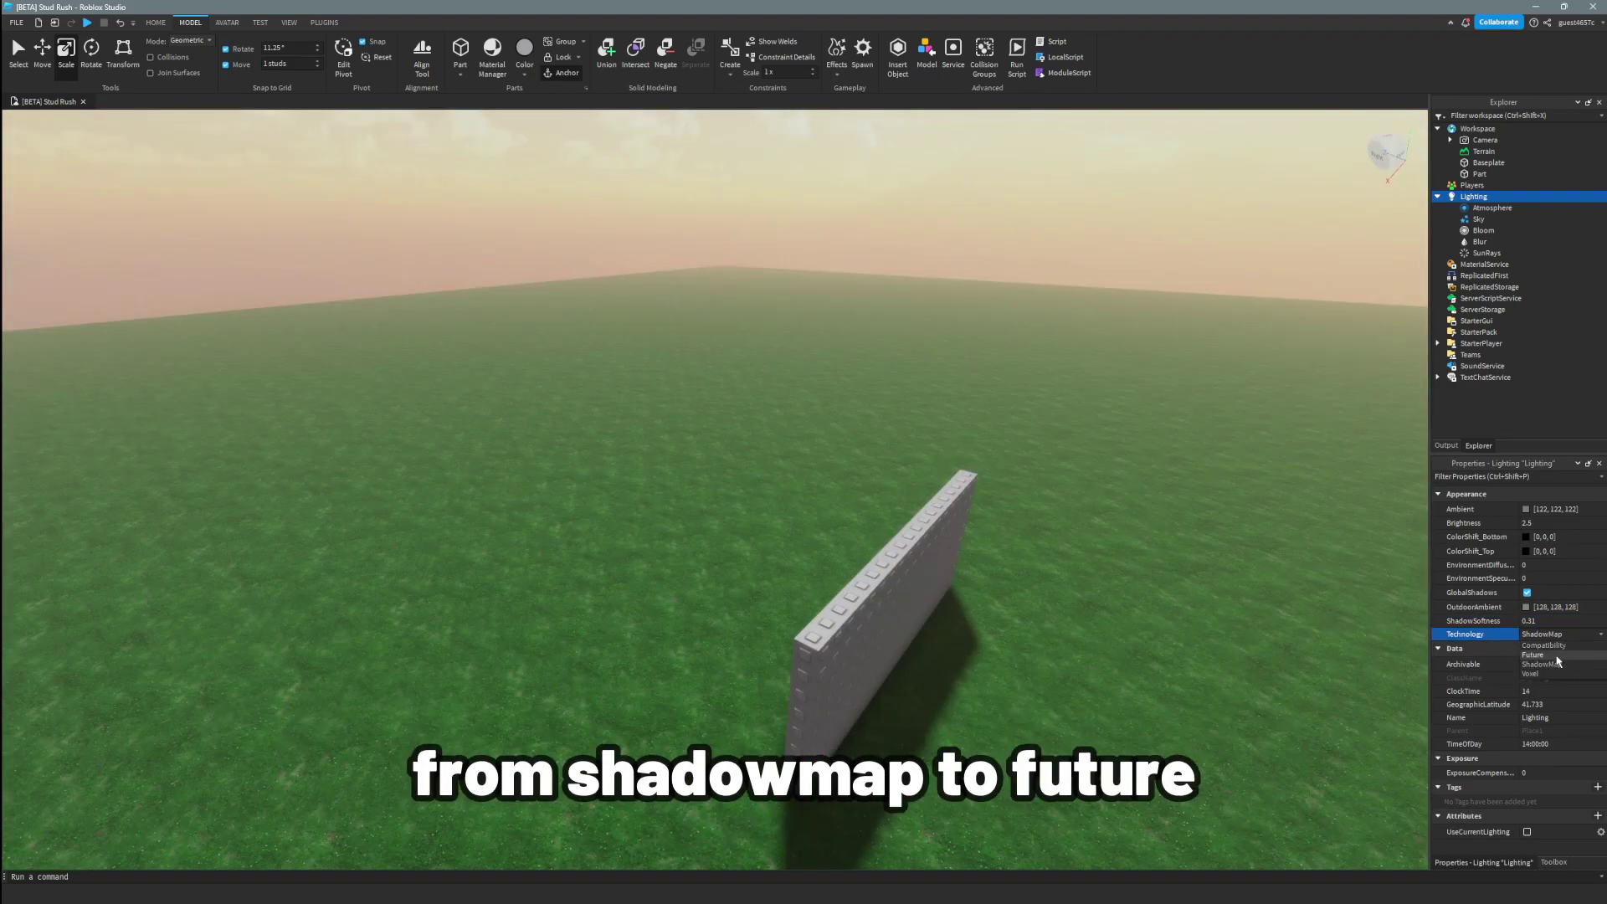
Step: Switch the Lighting service's Technology to Future and set its ExposureCompensation to 0.05
right_click_drag(1308, 630, 1309, 630)
key("w")
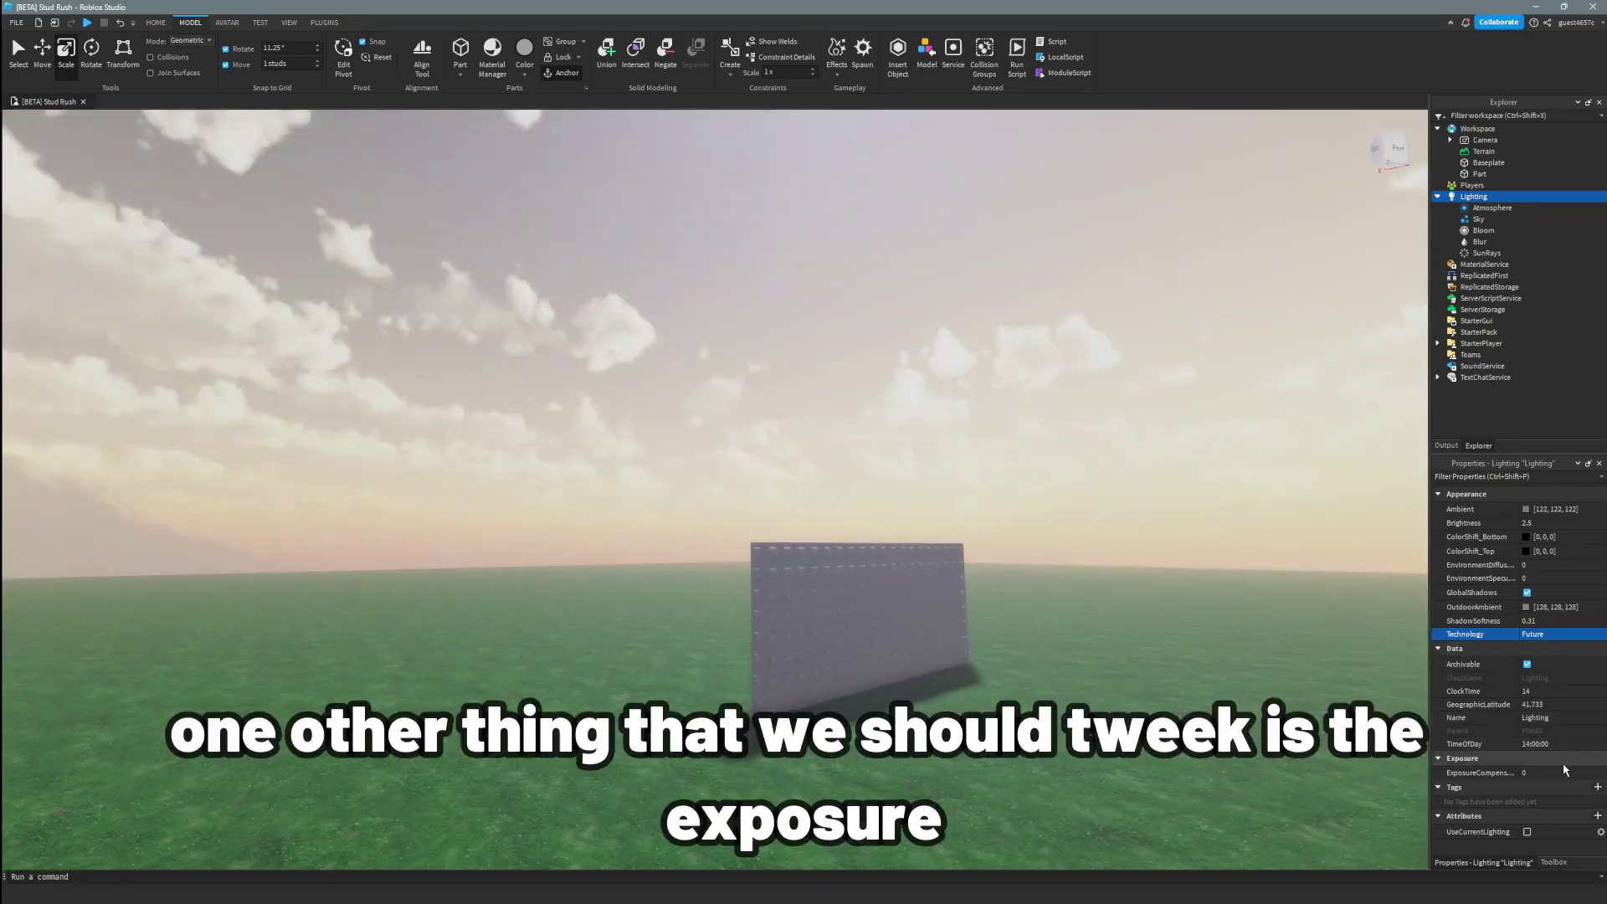
left_click(1557, 774)
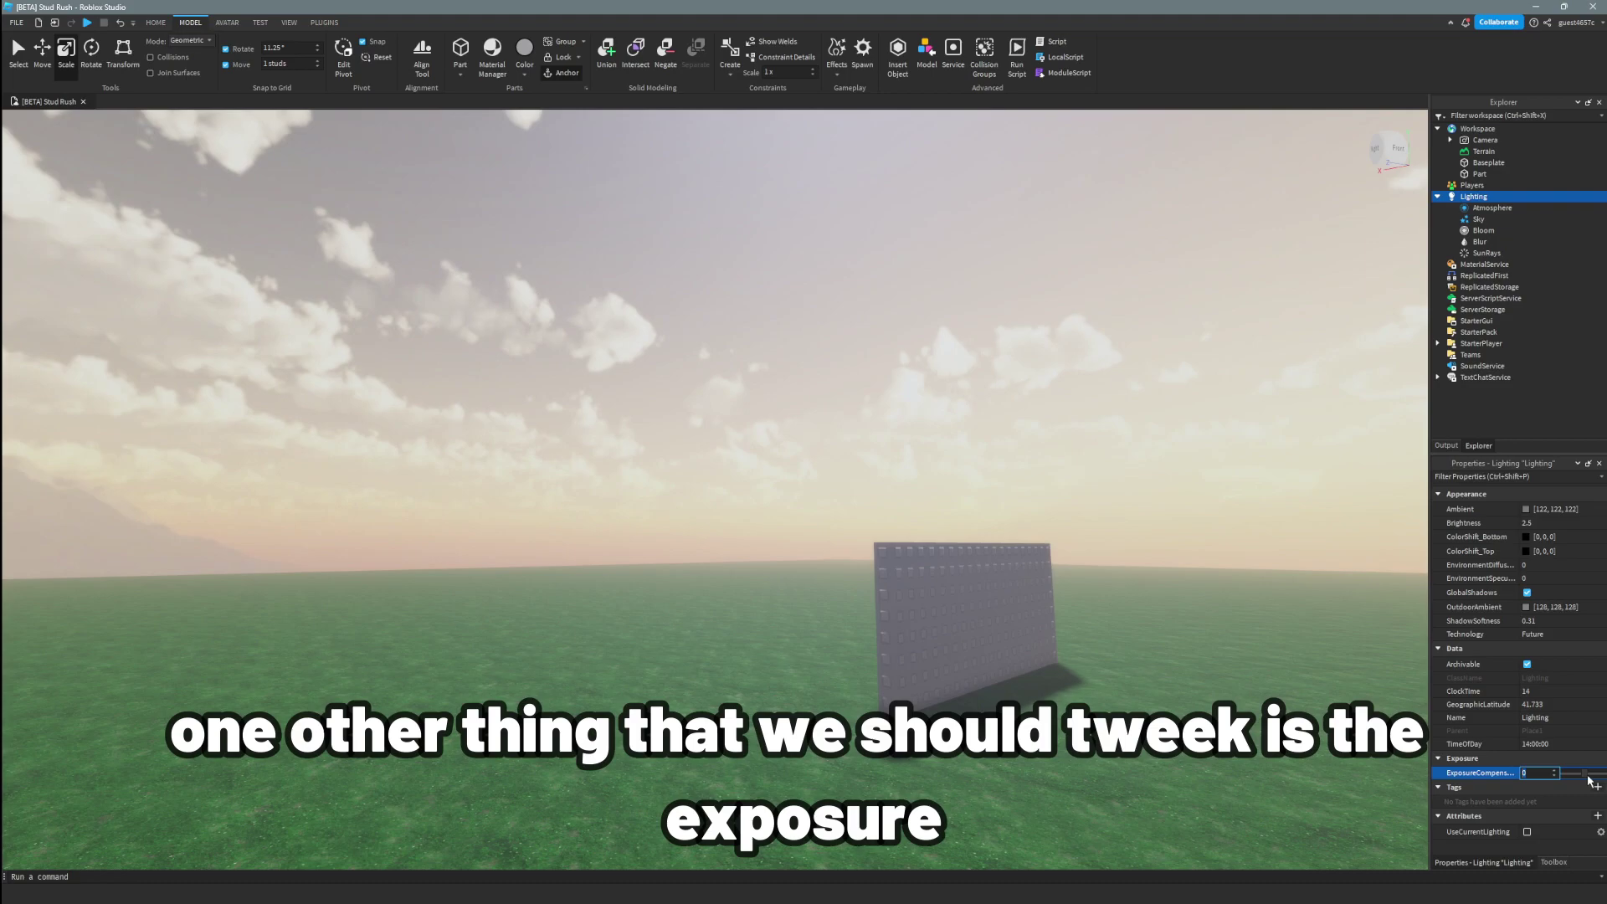
left_click_drag(1587, 777, 1588, 779)
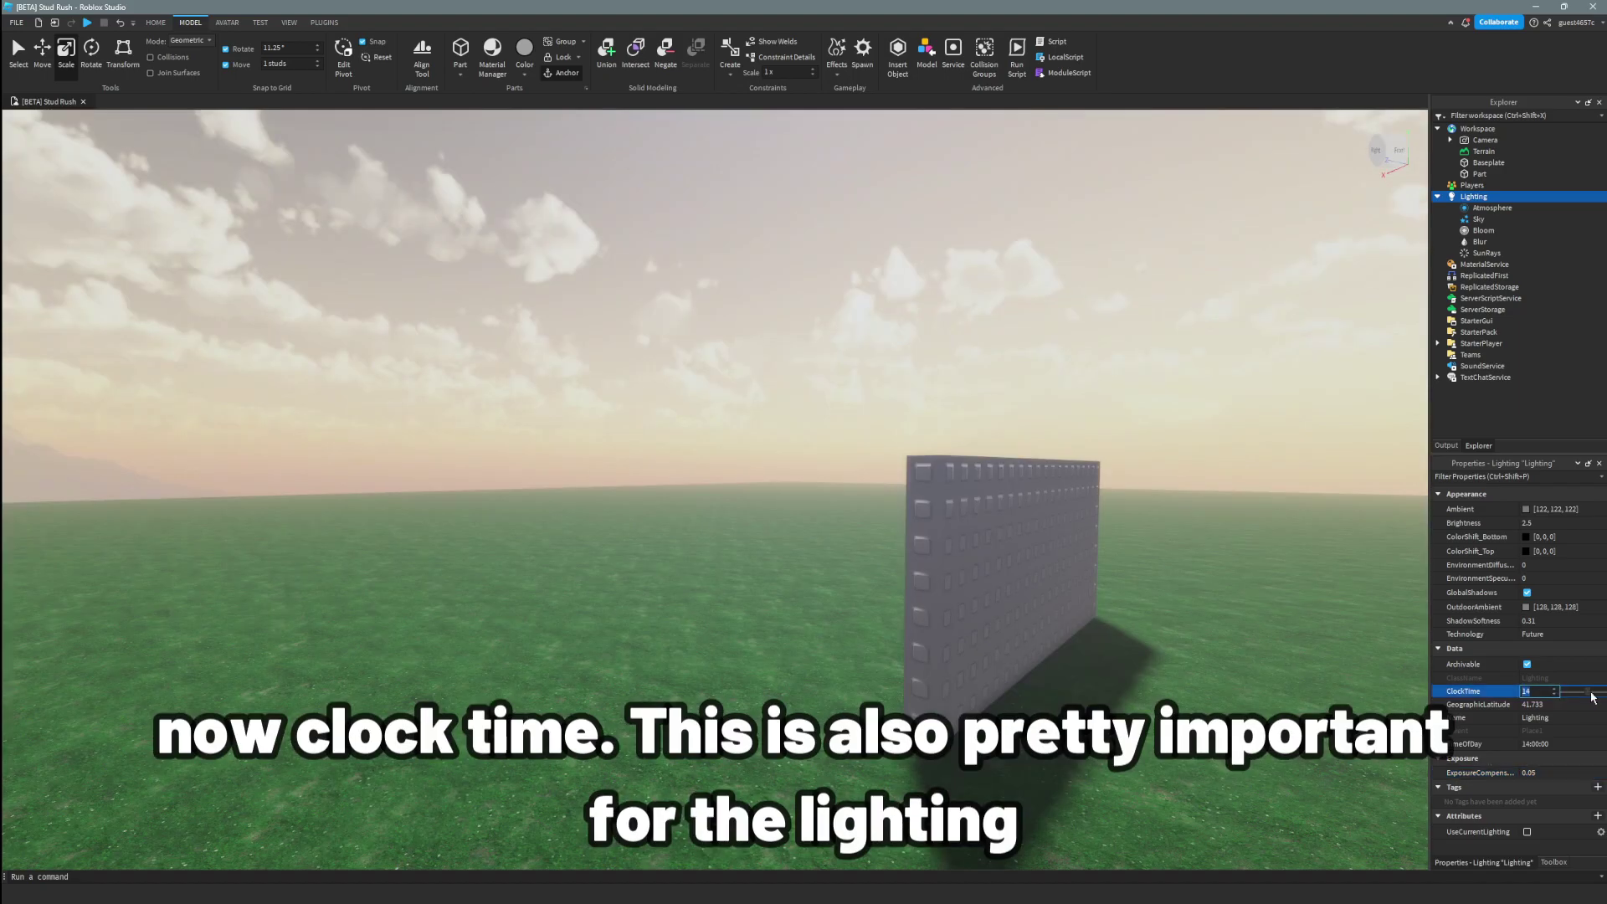
Step: Set the Lighting service's ClockTime to 17 and its GeographicLatitude to 44, checking the sunlight around the wall
mouse_move(1593, 696)
left_mouse_down()
mouse_move(1579, 697)
mouse_move(1597, 701)
left_mouse_up()
key("d")
right_click_drag(1375, 673, 1375, 672)
key("a")
key("w")
key("a")
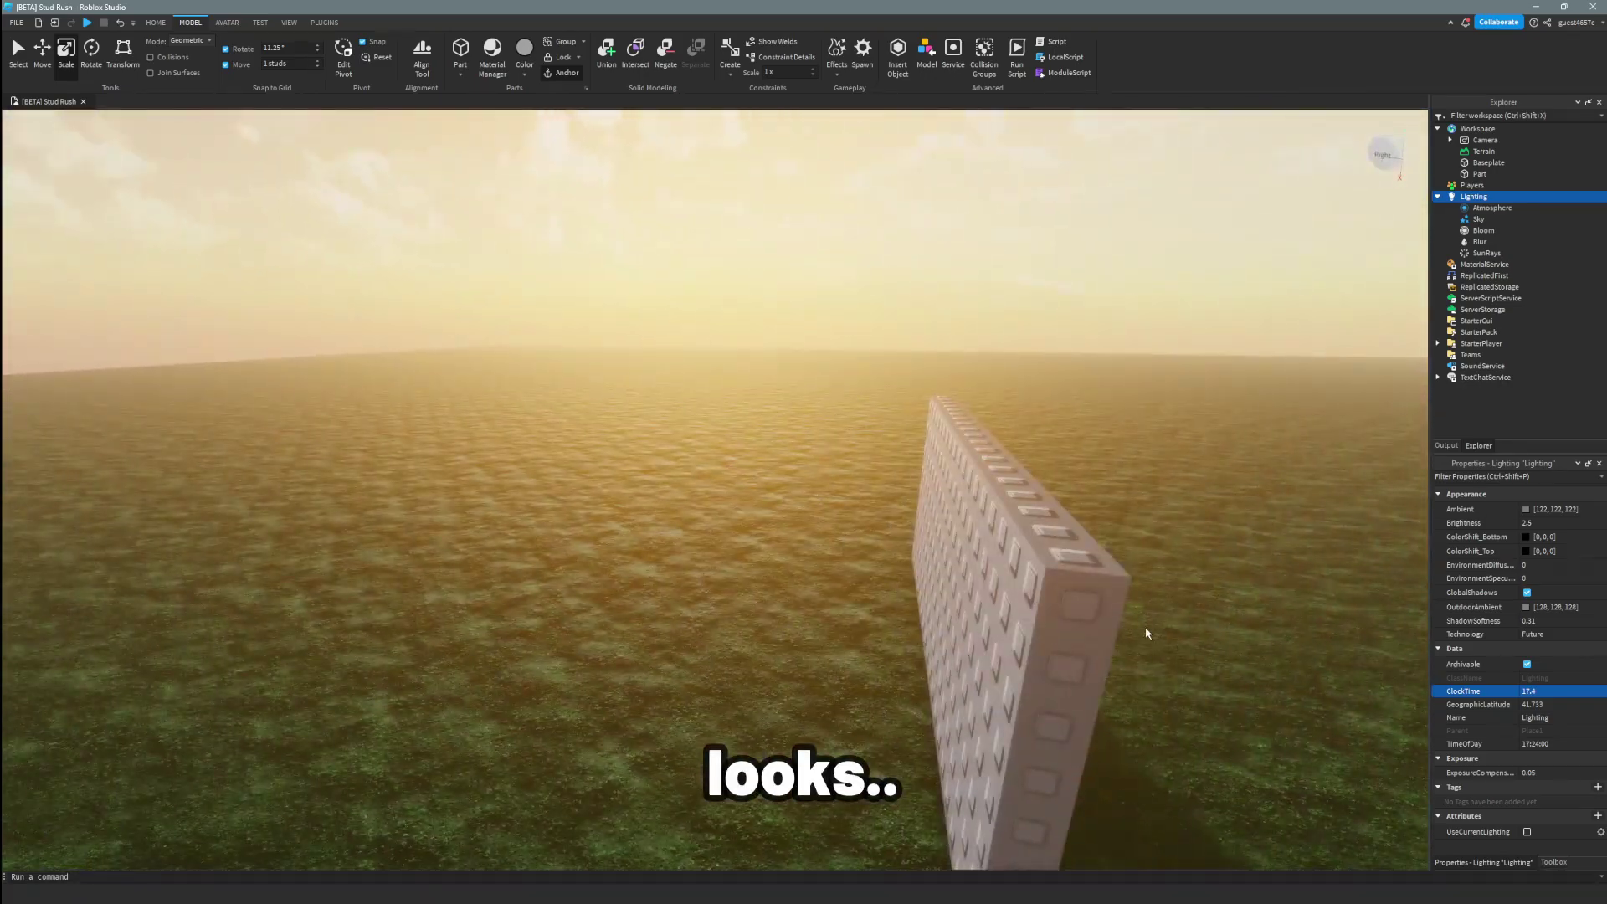
left_click_drag(1080, 629, 897, 458)
key("r")
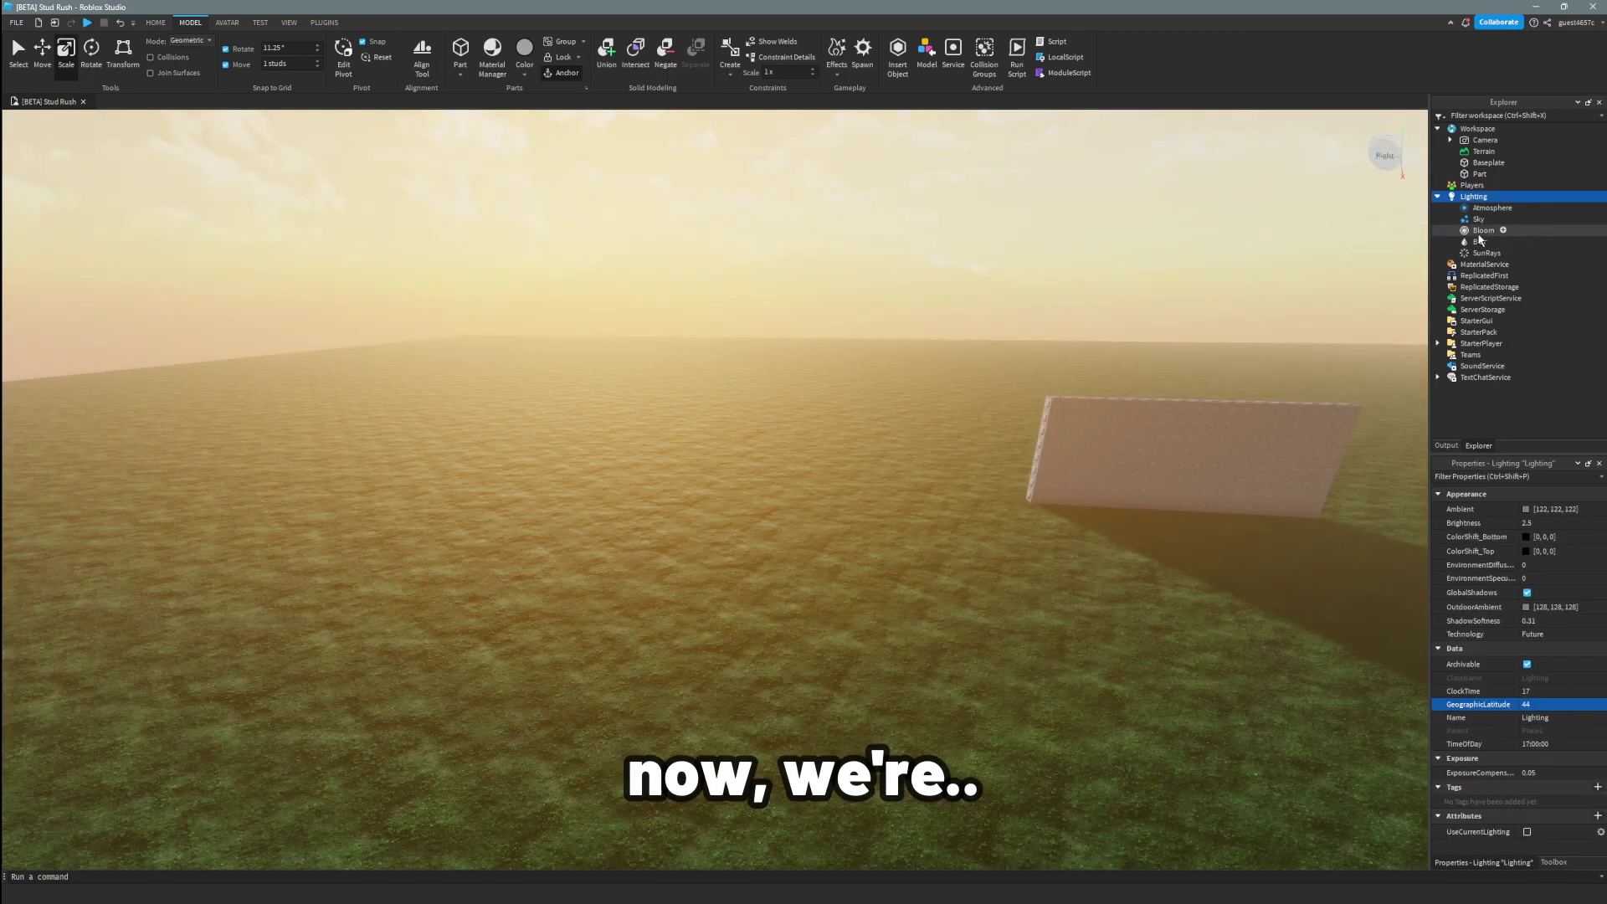
Step: Add a DepthOfFieldEffect to the Lighting service
right_click_drag(1281, 274, 1281, 274)
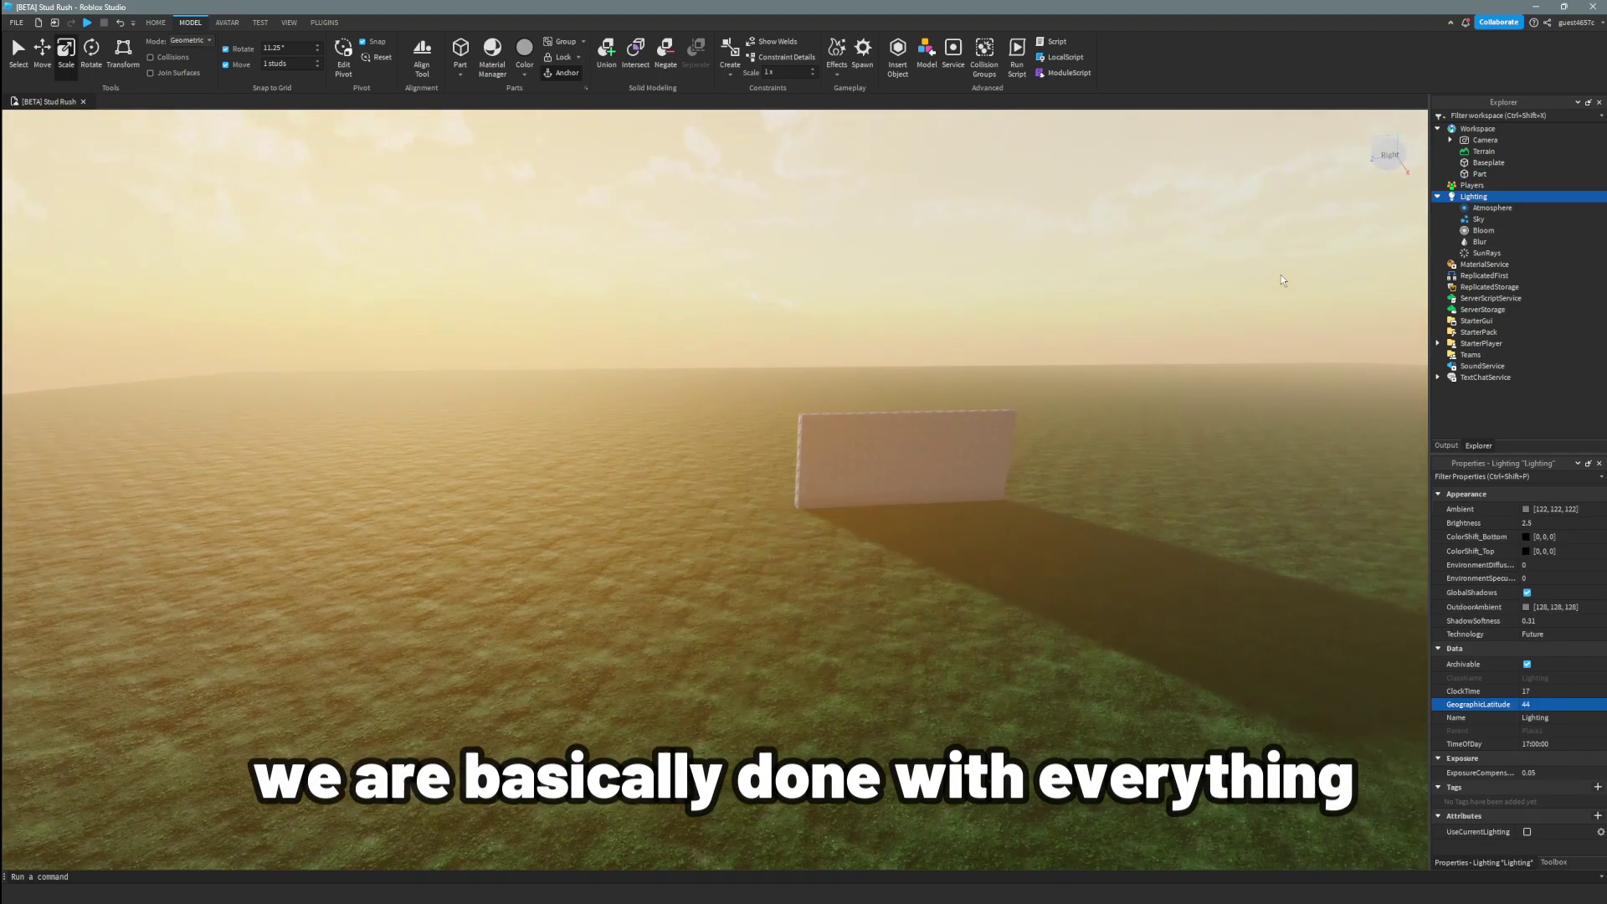
key("w")
left_click(1498, 198)
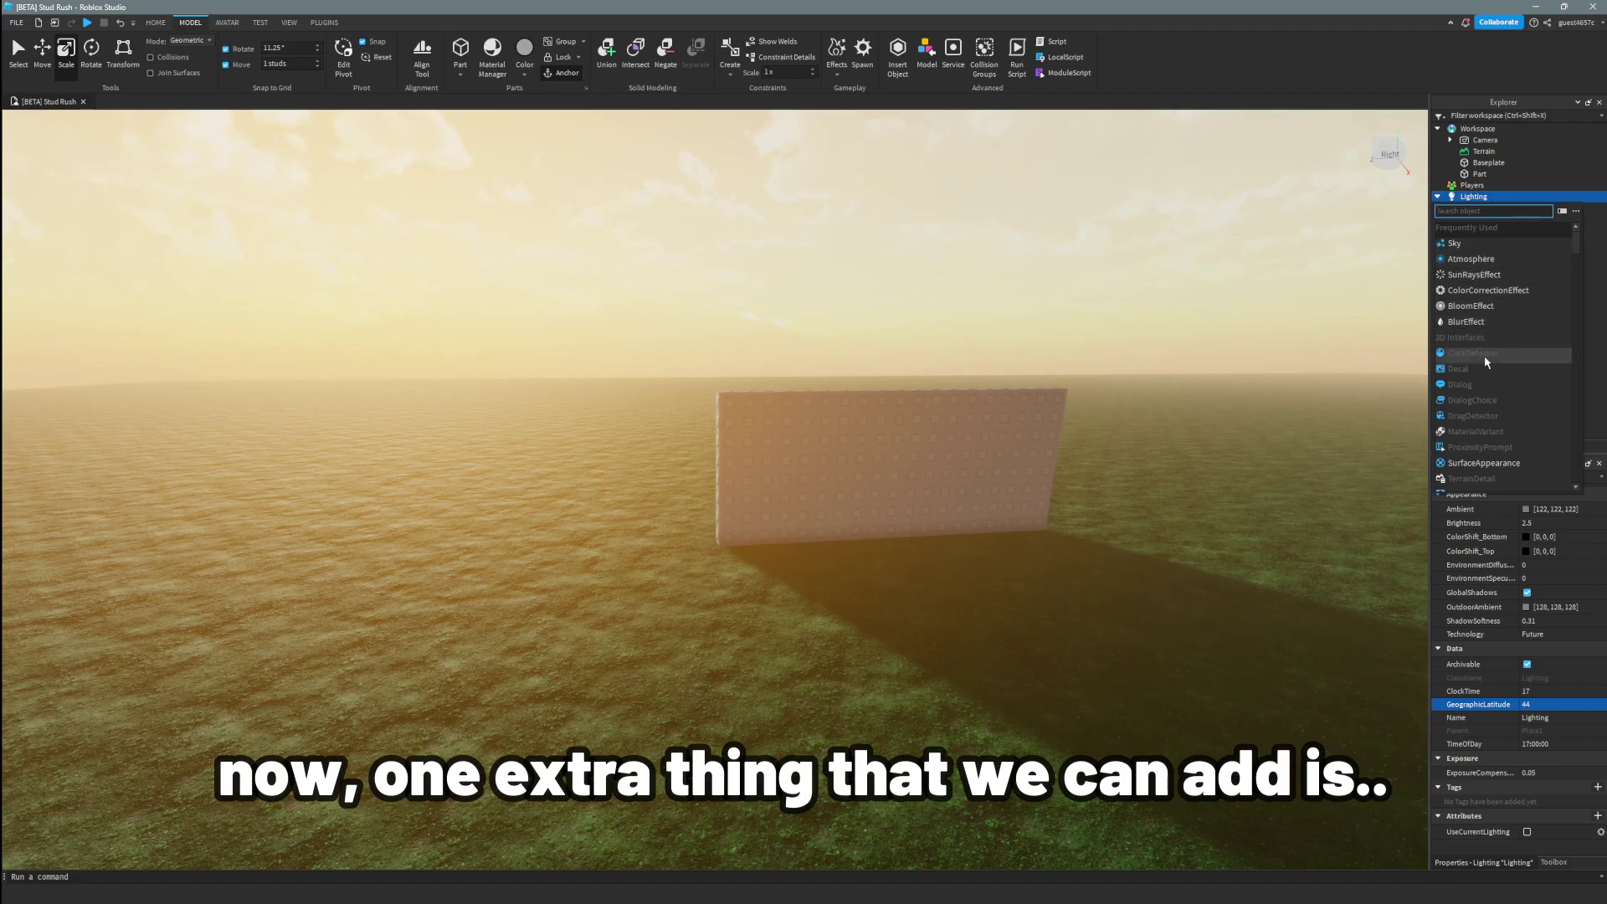
type("dep")
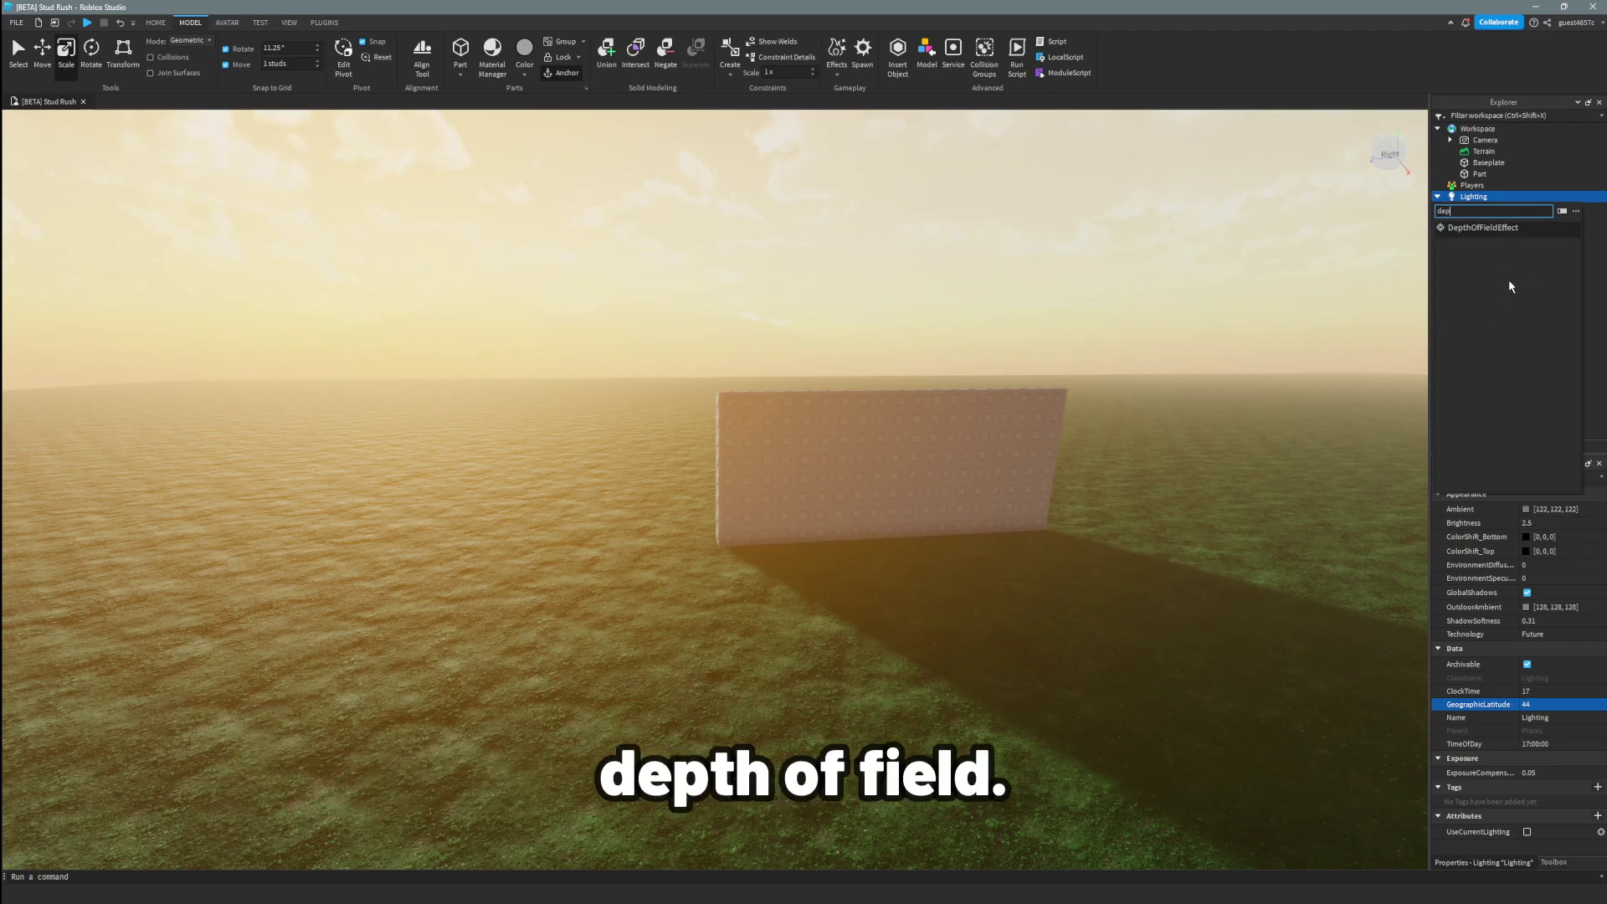
left_click(1490, 229)
Step: Examine the depth of field on the studded wall and the horizon from near and far
key("w")
right_click_drag(1213, 377, 1212, 377)
key("a")
key("d")
key("s")
scroll(1212, 381, "down", 6)
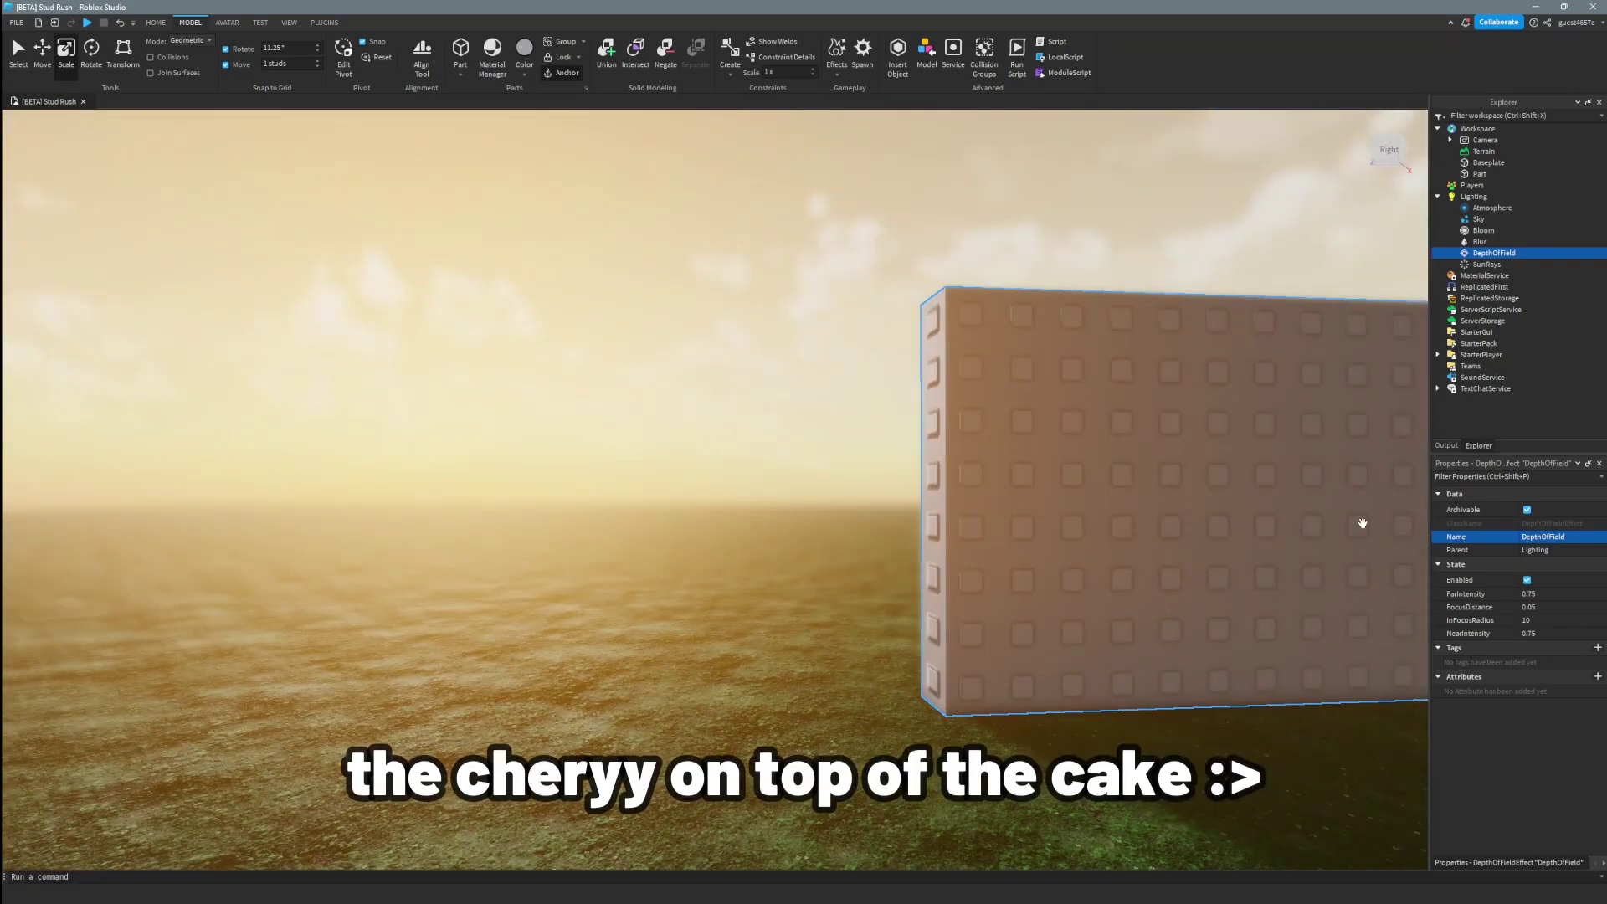
scroll(1368, 599, "down", 5)
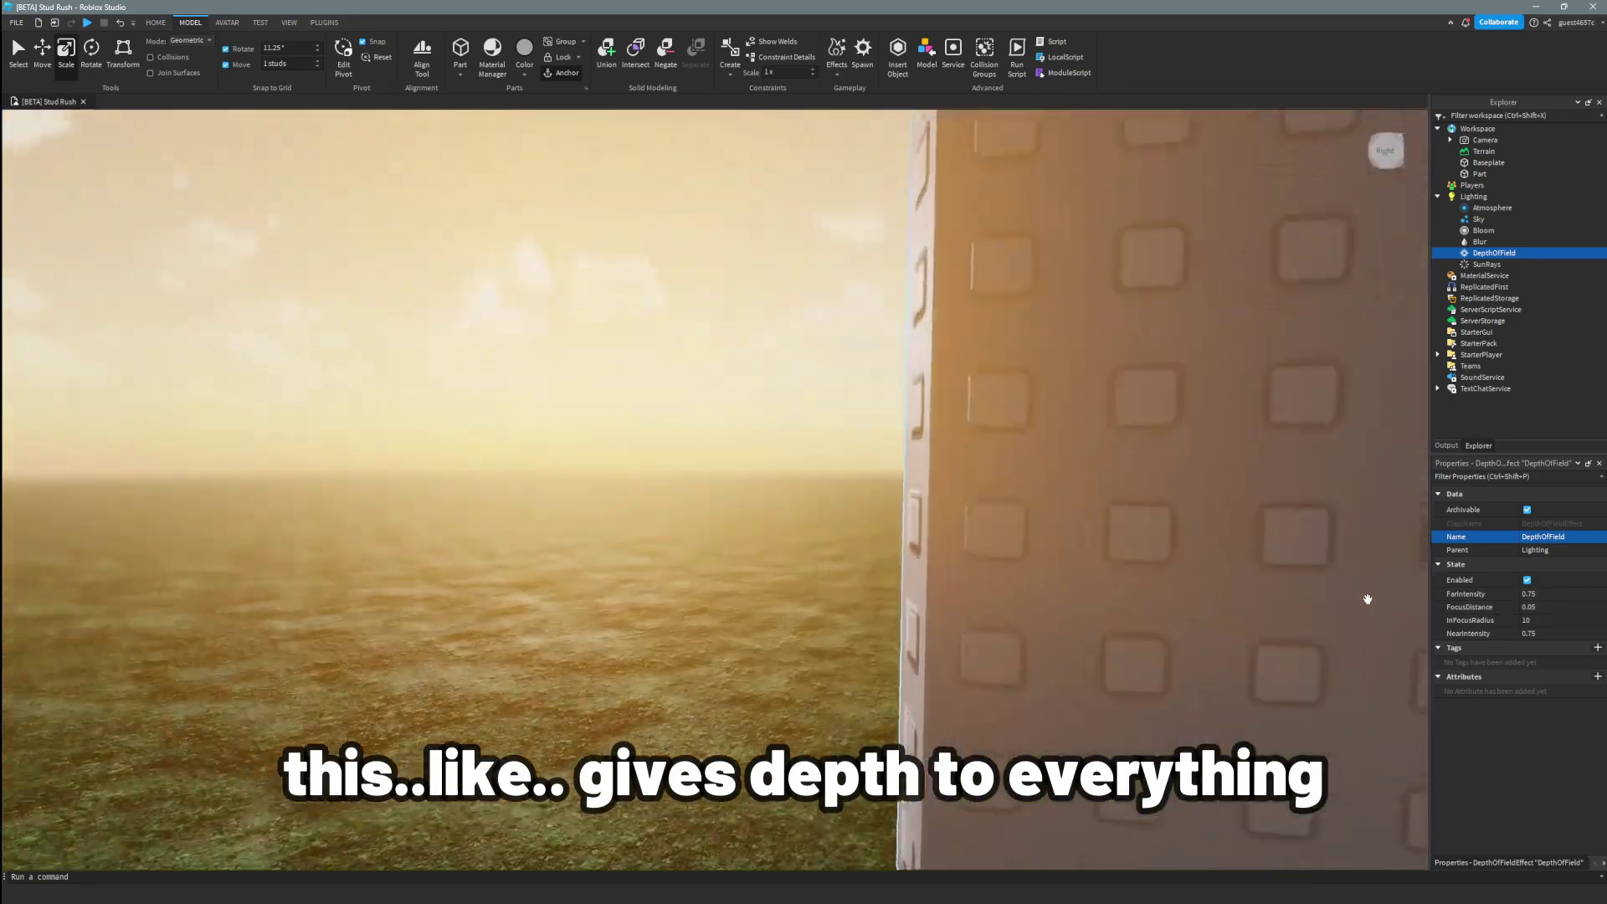
key("w")
right_click_drag(1368, 600, 1368, 600)
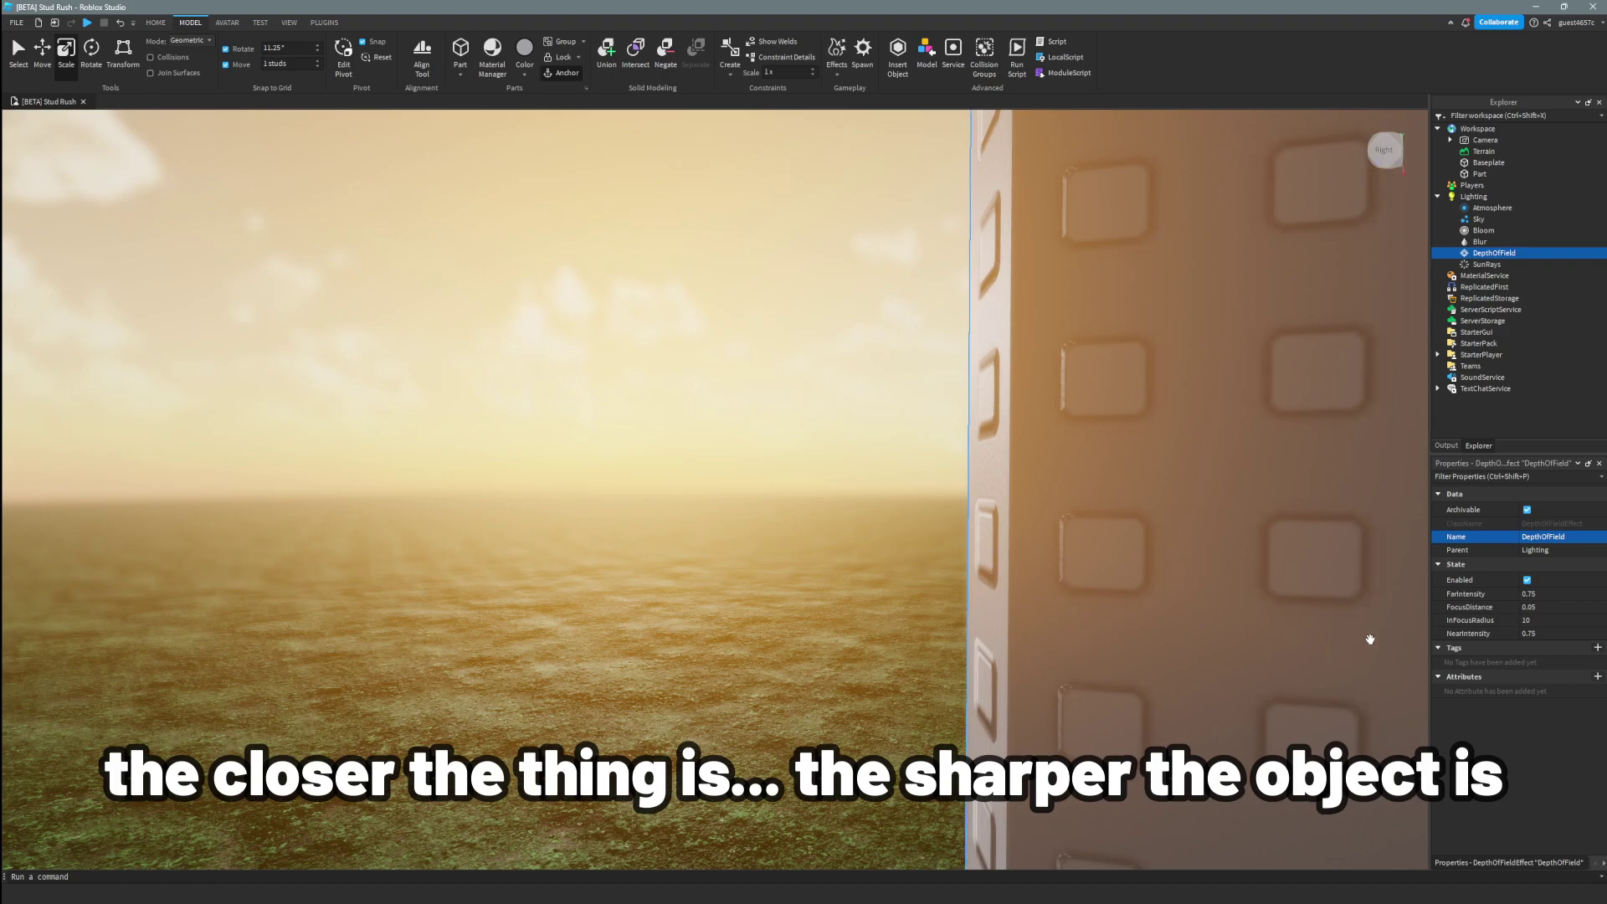
Step: Try a FarIntensity of 0 on the DepthOfField effect and settle on about 0.246
left_click(1557, 597)
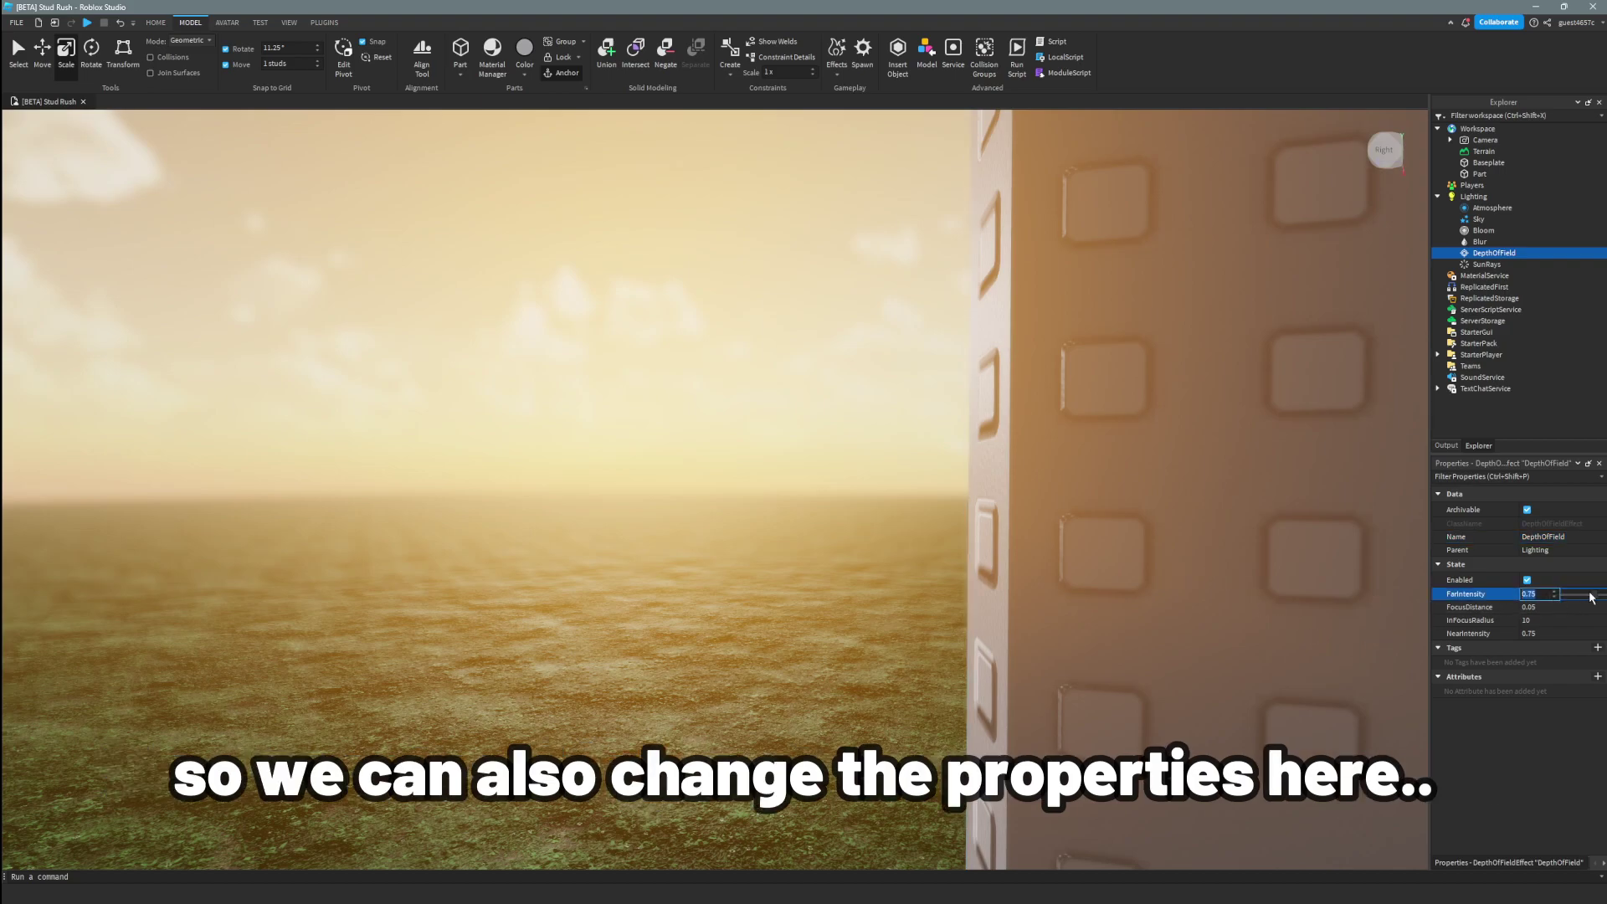
left_click_drag(1594, 597, 1584, 597)
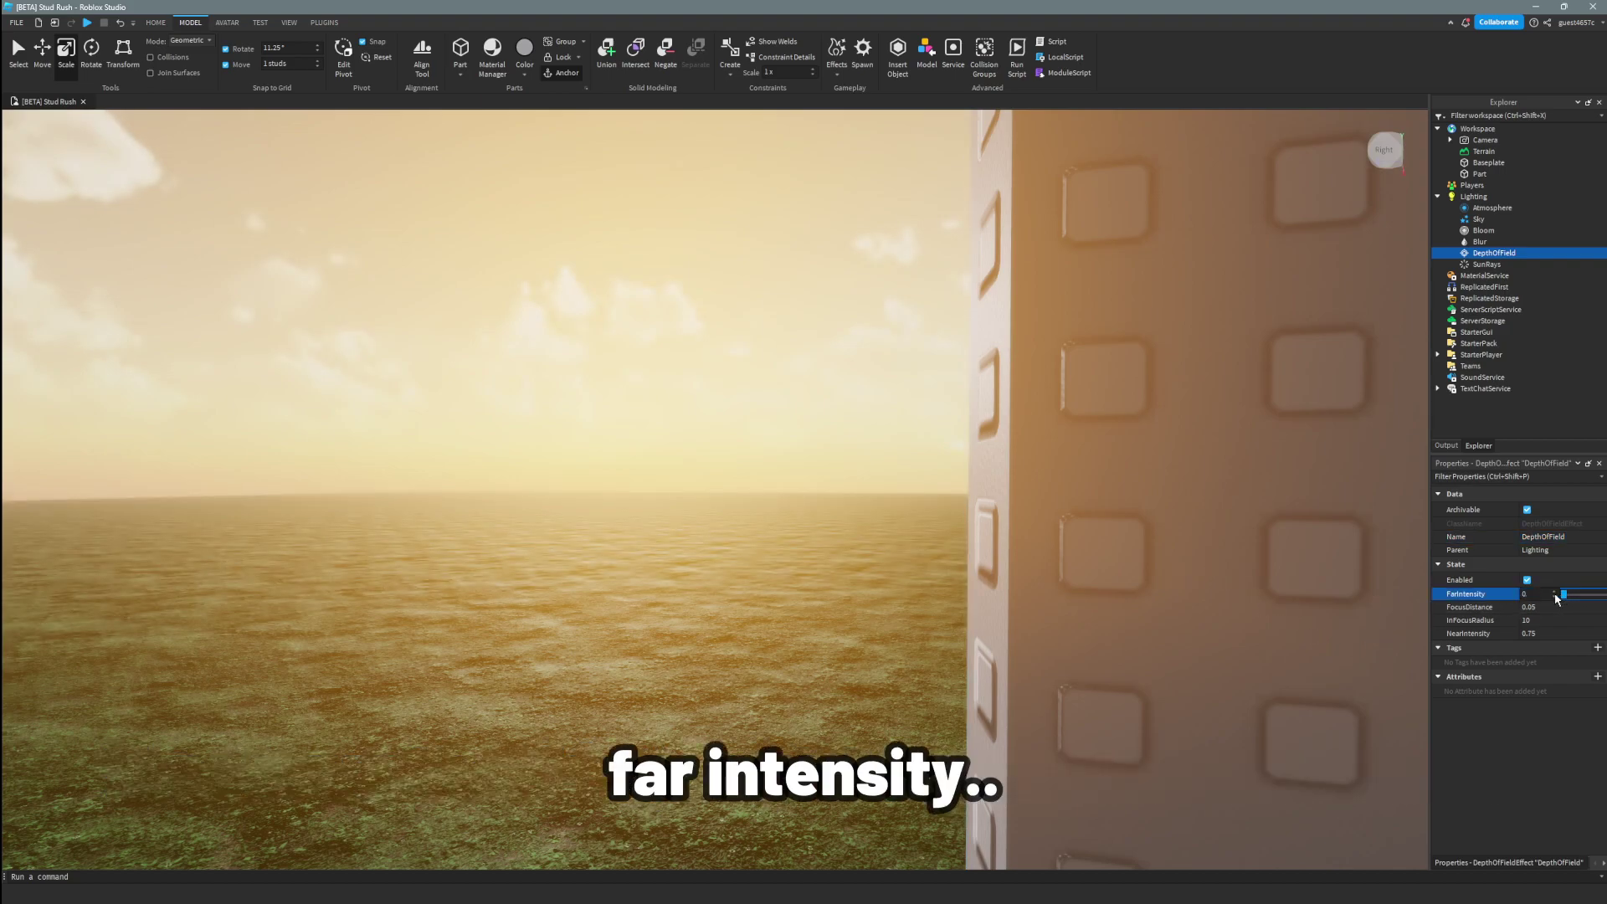
mouse_move(1580, 601)
left_mouse_down()
mouse_move(1599, 612)
mouse_move(1570, 608)
left_mouse_up()
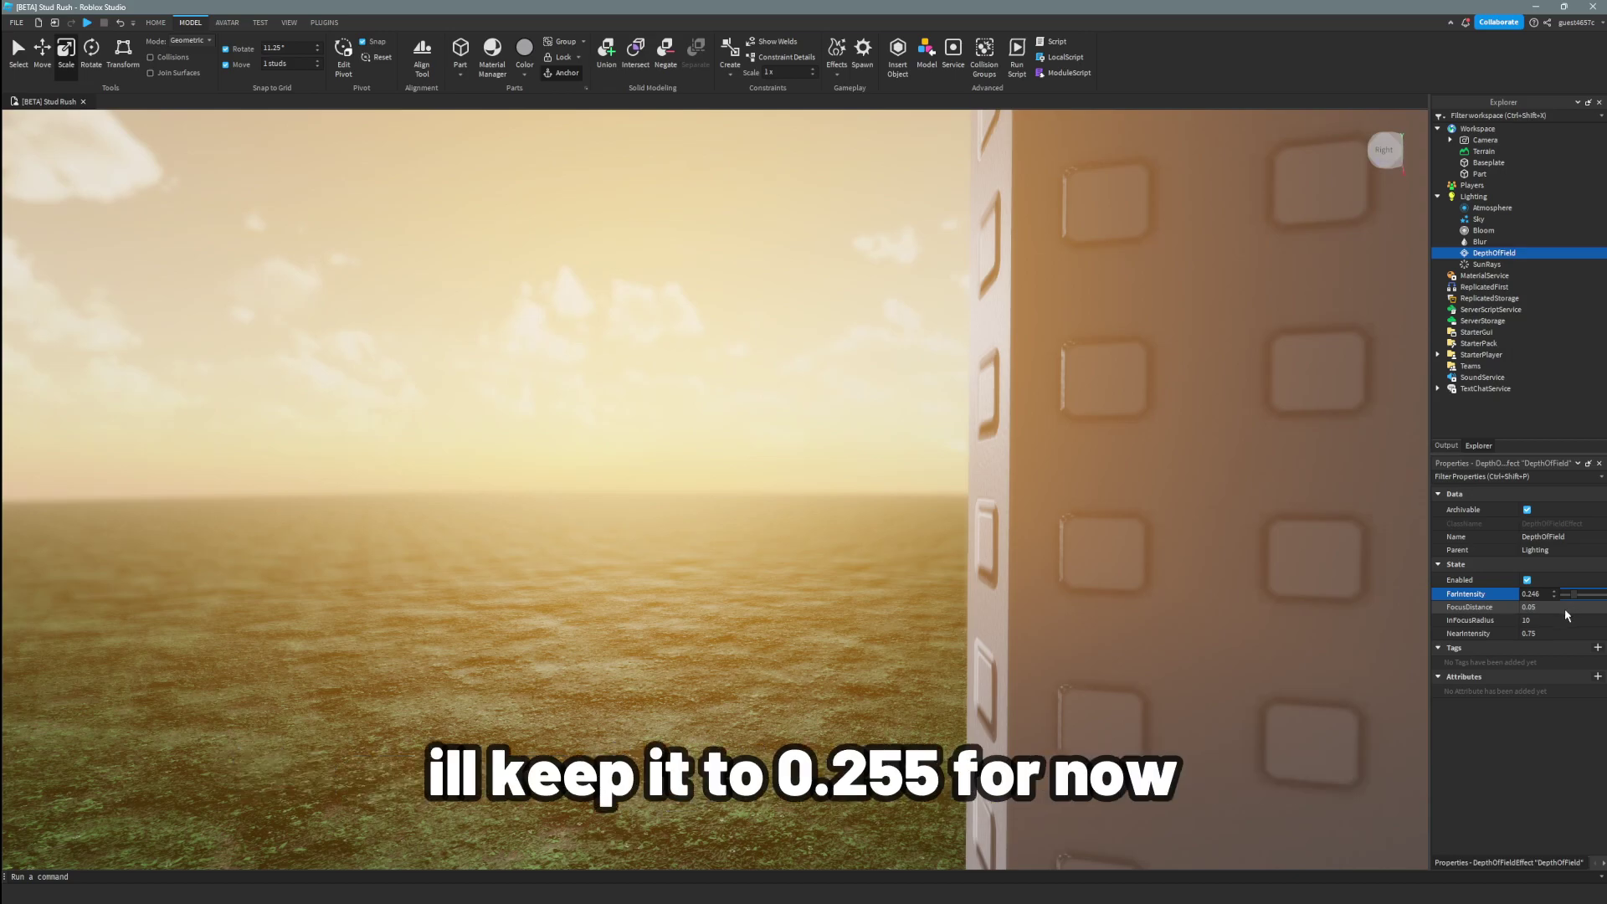
Step: Try a FocusDistance of 200 on the DepthOfField effect and bring it down to 0
left_click(1574, 609)
left_click_drag(1566, 610, 1589, 610)
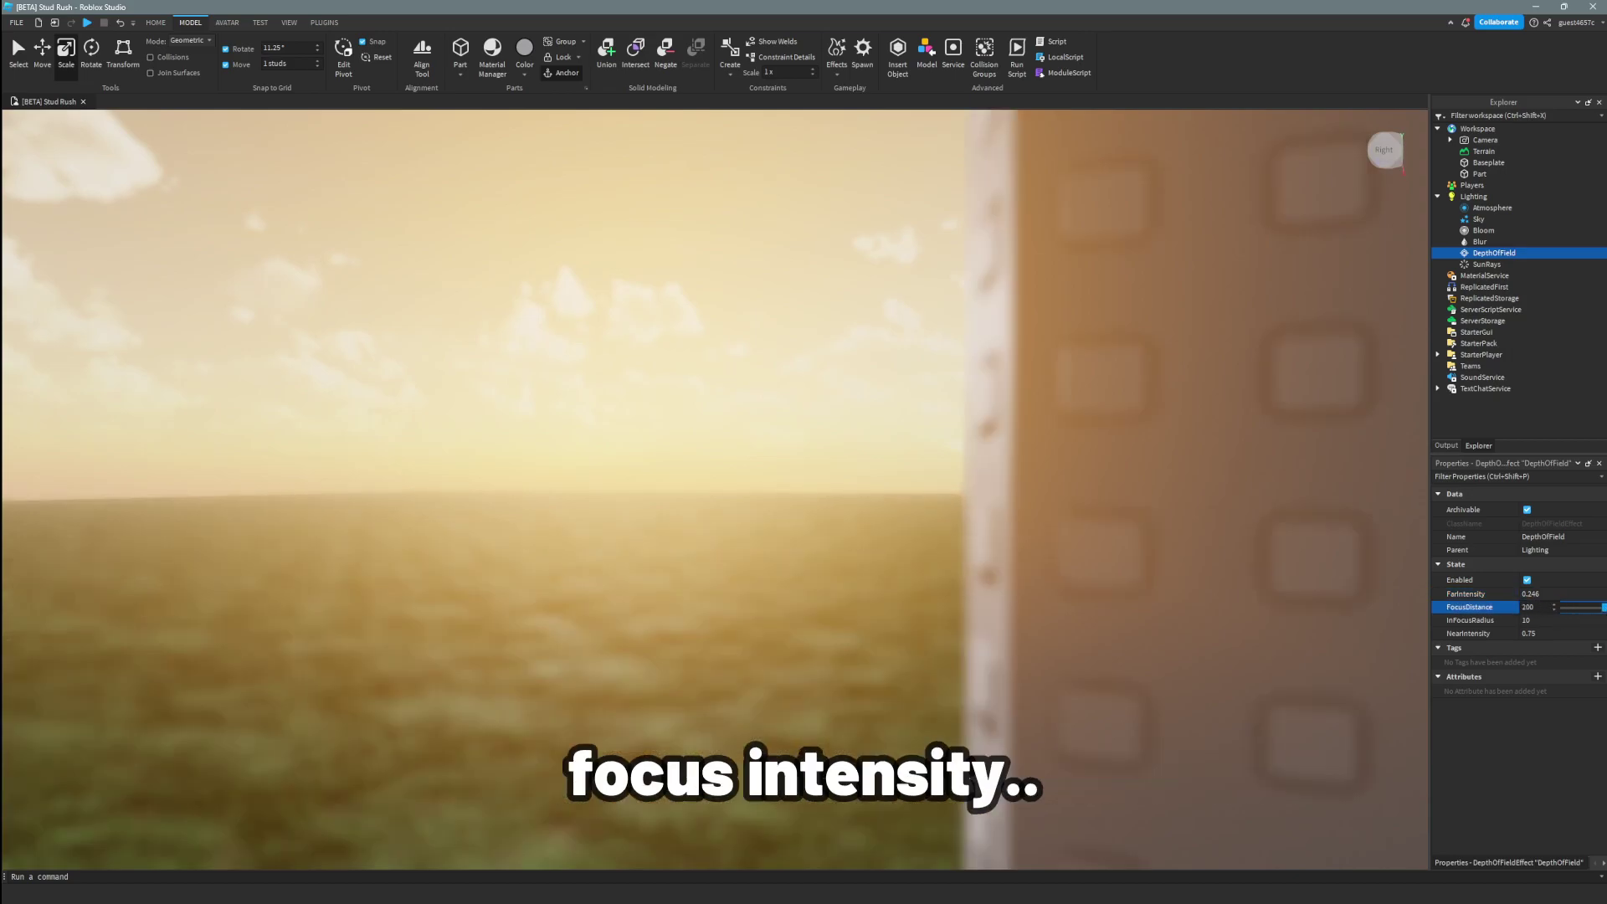
mouse_move(1603, 607)
left_mouse_down()
mouse_move(1568, 611)
mouse_move(1605, 608)
left_mouse_up()
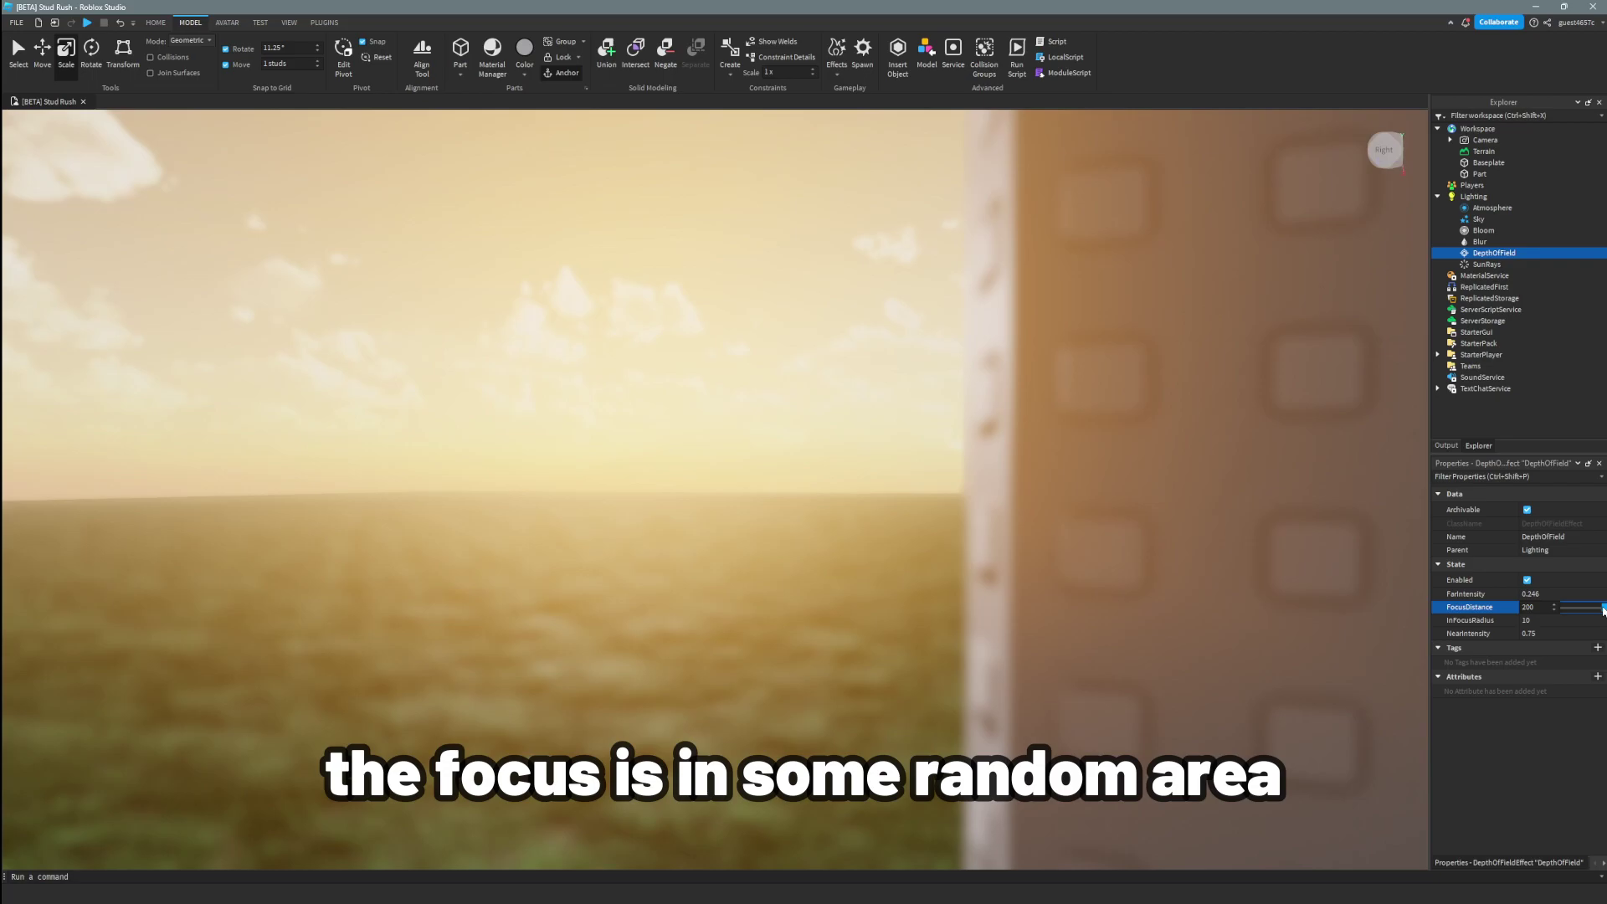
left_click_drag(1573, 612, 1604, 634)
Step: Set the DepthOfField effect's InFocusRadius to about 16.155 and NearIntensity to about 0.446, and view the wall from a distance
left_click(1572, 624)
left_click(1592, 635)
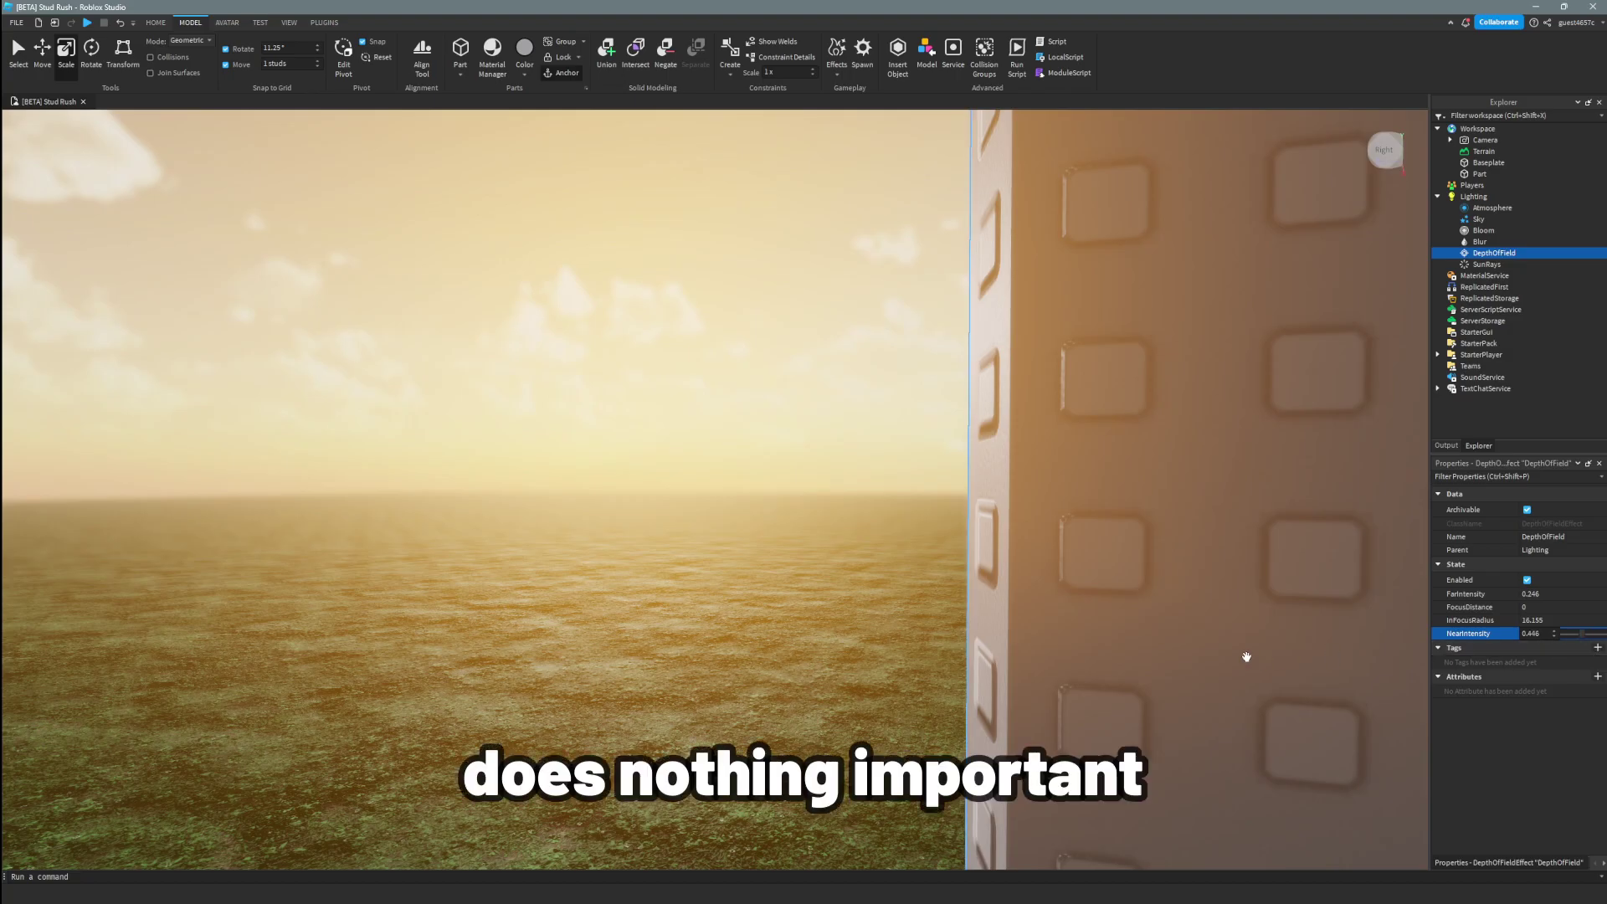
key("s")
right_click_drag(1244, 658, 1362, 429)
key("a")
key("w")
key("s")
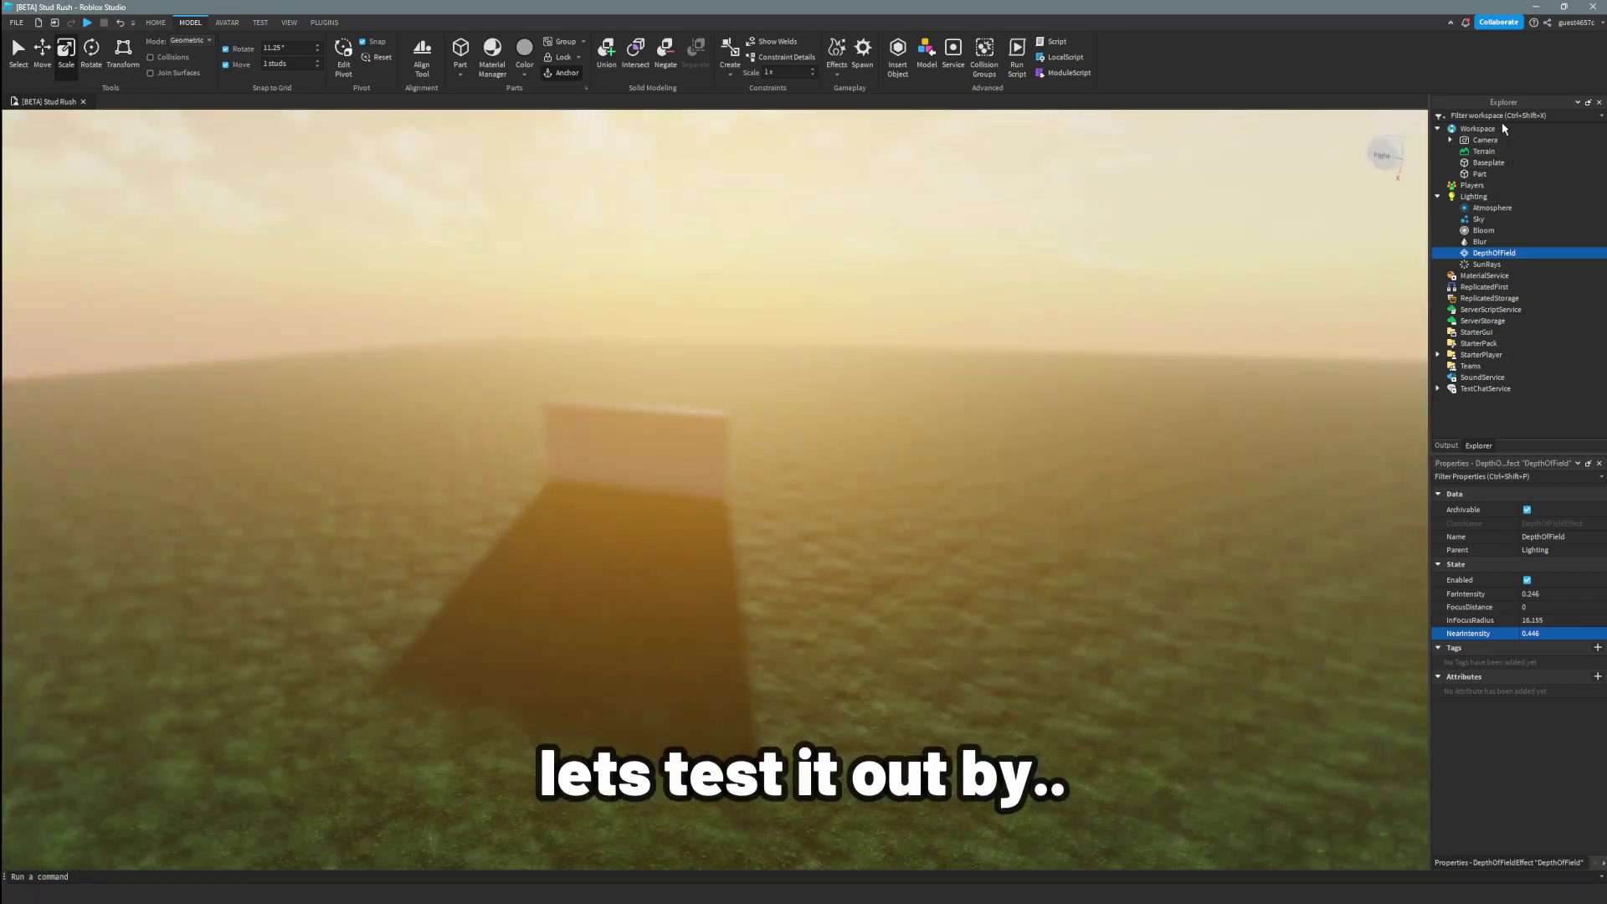
Step: Insert a SpawnLocation into Workspace and place it on the grass near the wall
left_click(1502, 129)
left_click(1477, 246)
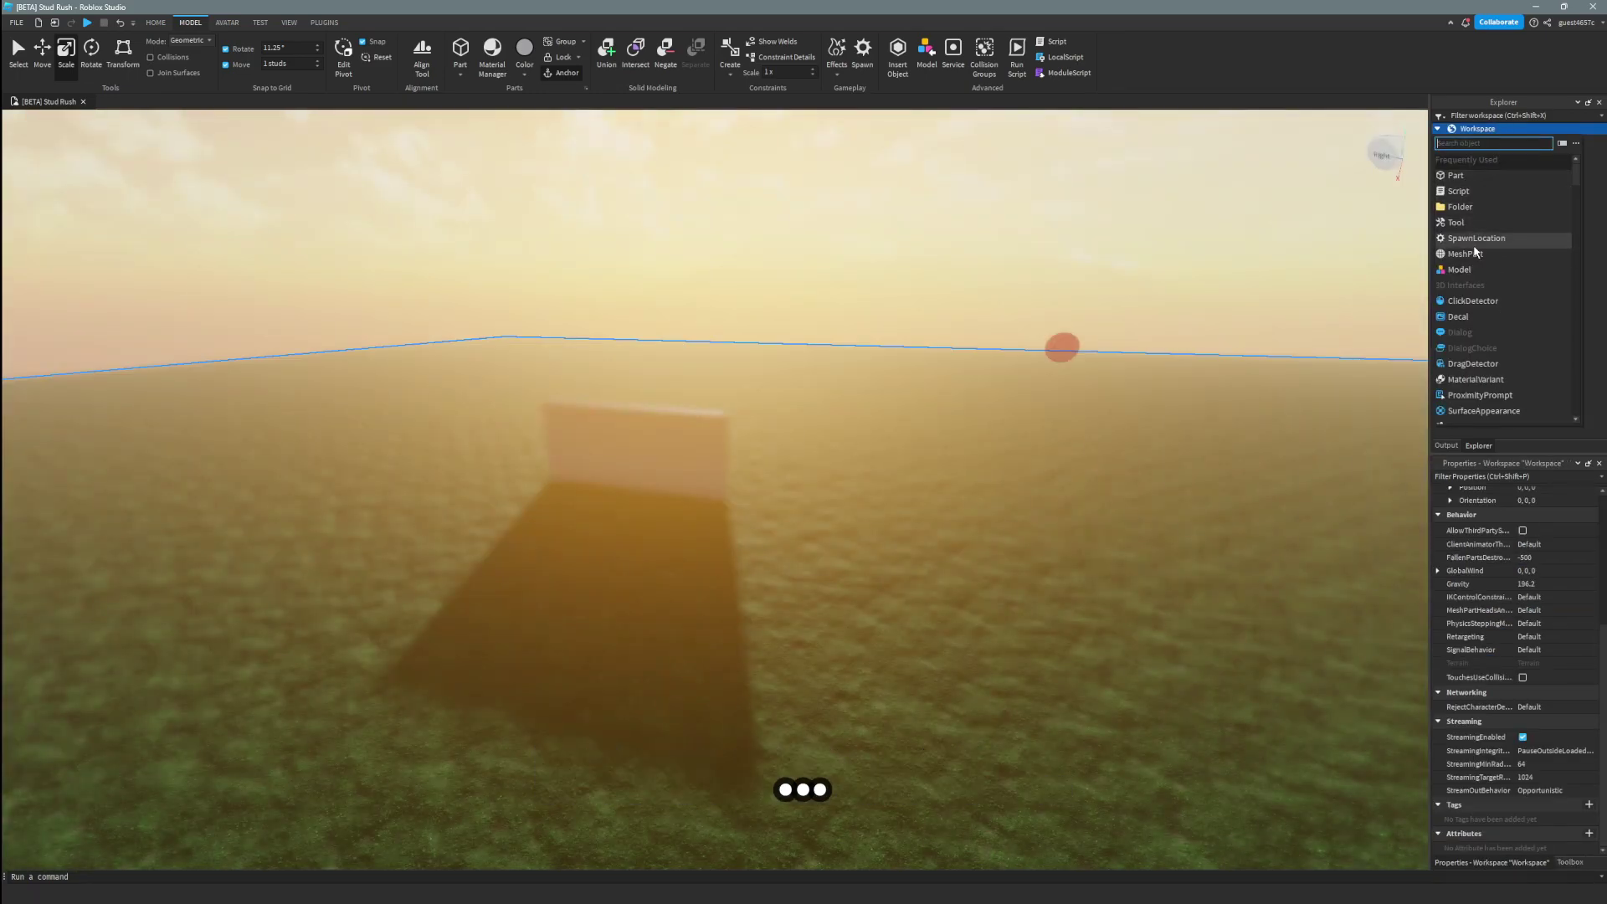
left_click_drag(760, 417, 750, 667)
right_click_drag(751, 662, 743, 680)
Step: Playtest the place with the in-game Graphics Mode on Manual and Graphics Quality at maximum, and resume the game
left_click(640, 228)
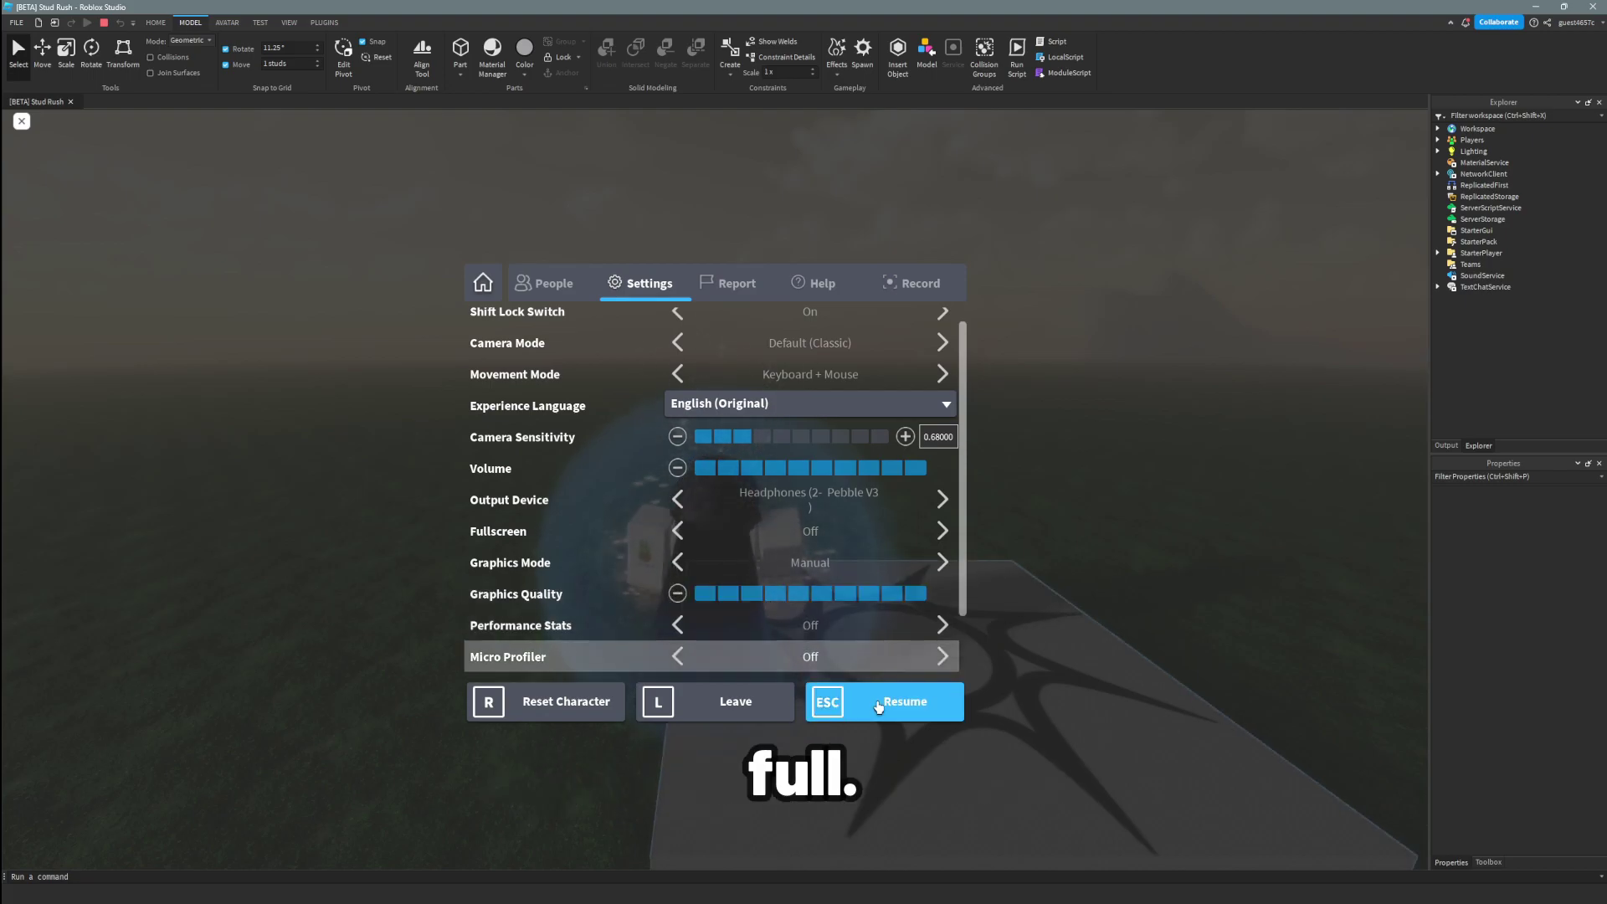
left_click(825, 702)
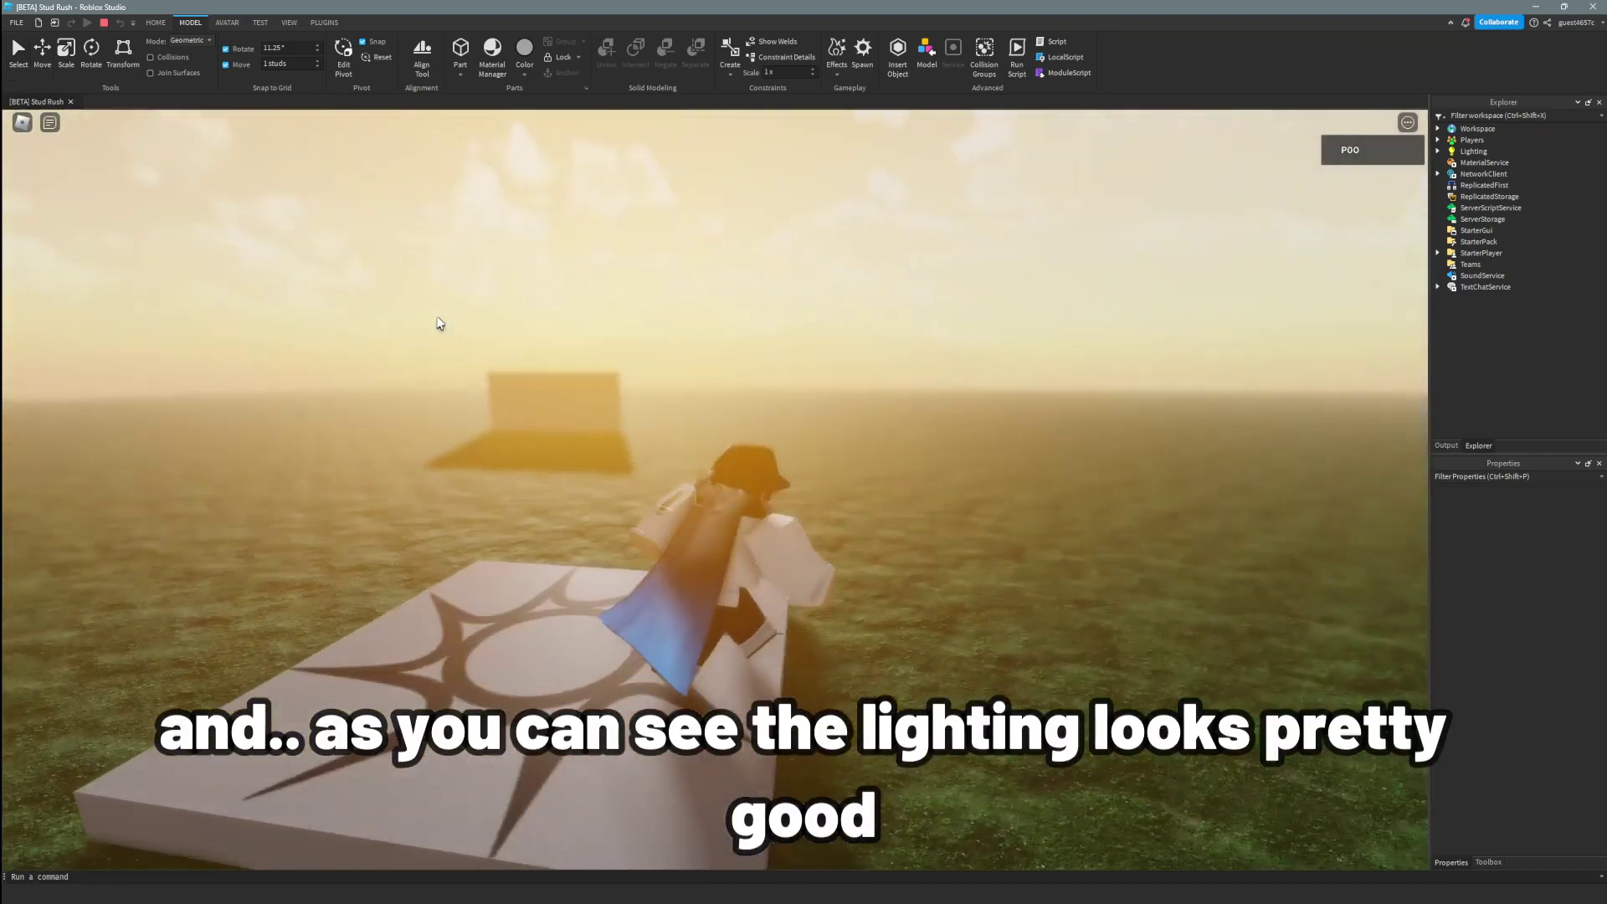
Step: Examine the depth-of-field blur in the playtest by viewing the avatar and wall from near and far
key("w")
scroll(441, 324, "up", 3)
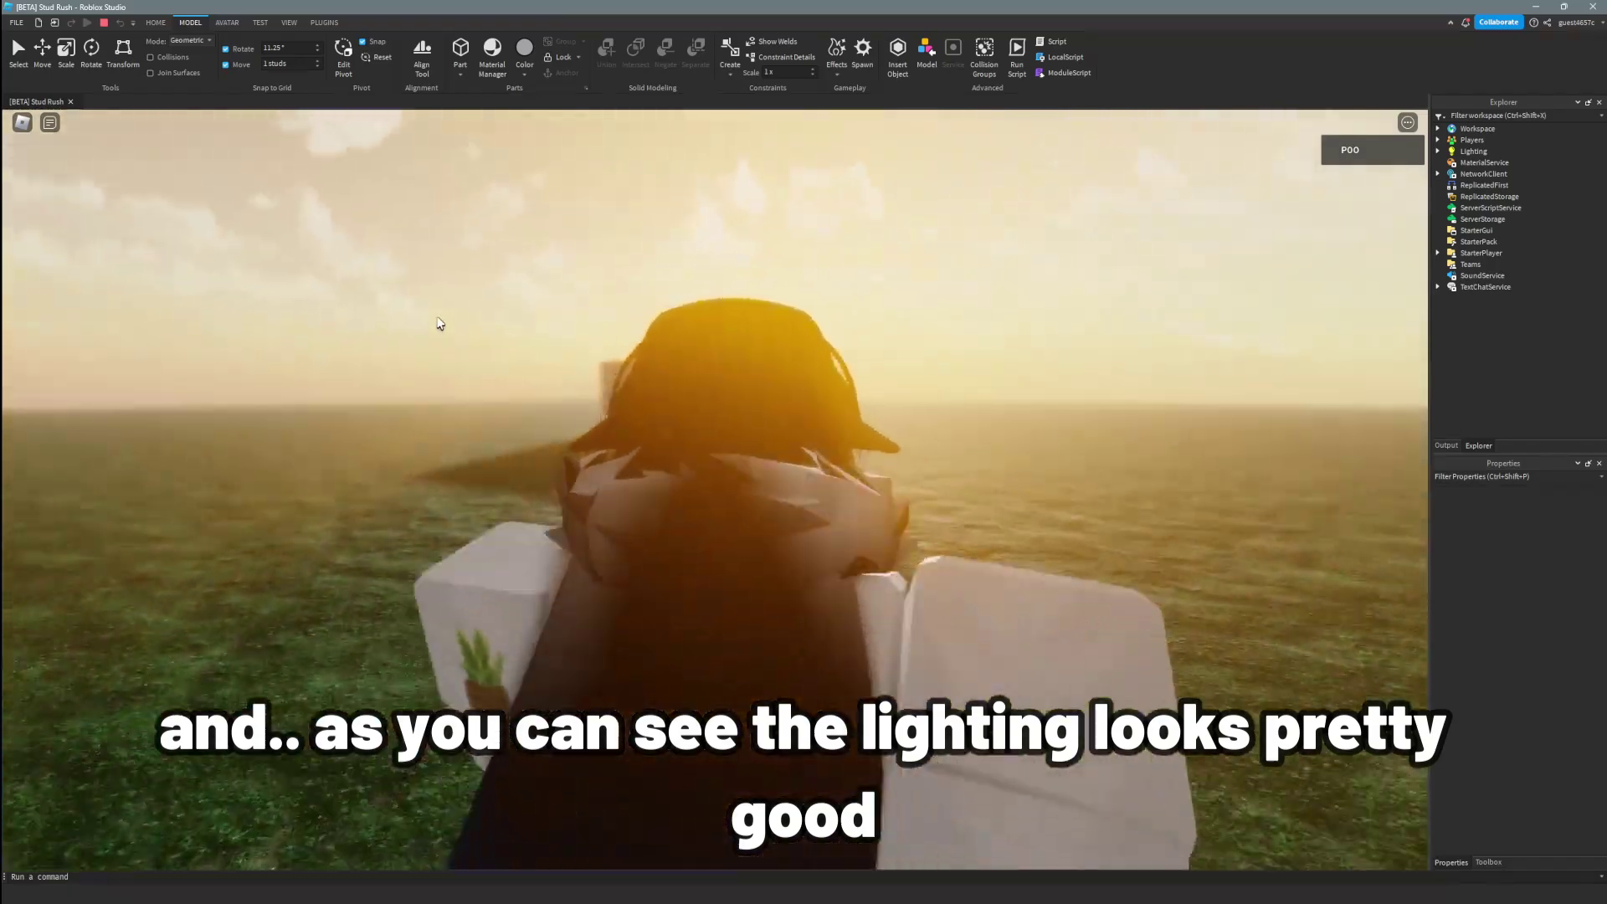
scroll(440, 324, "down", 5)
right_click_drag(440, 324, 441, 324)
scroll(440, 324, "down", 5)
scroll(441, 324, "up", 3)
scroll(440, 324, "down", 3)
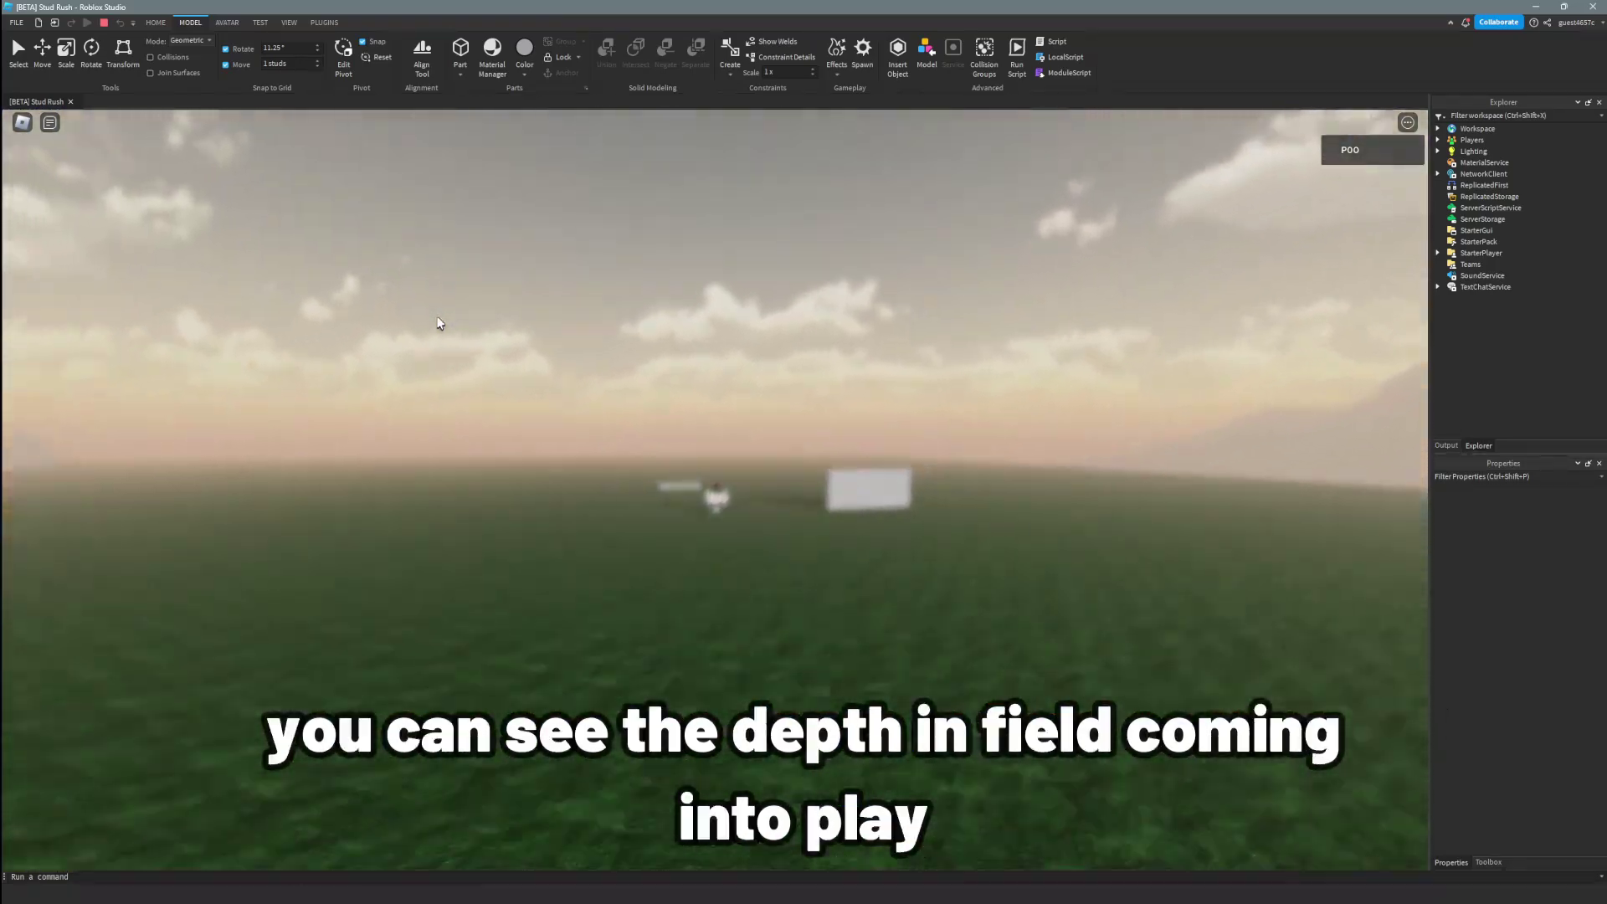
scroll(441, 324, "down", 1)
scroll(441, 324, "up", 2)
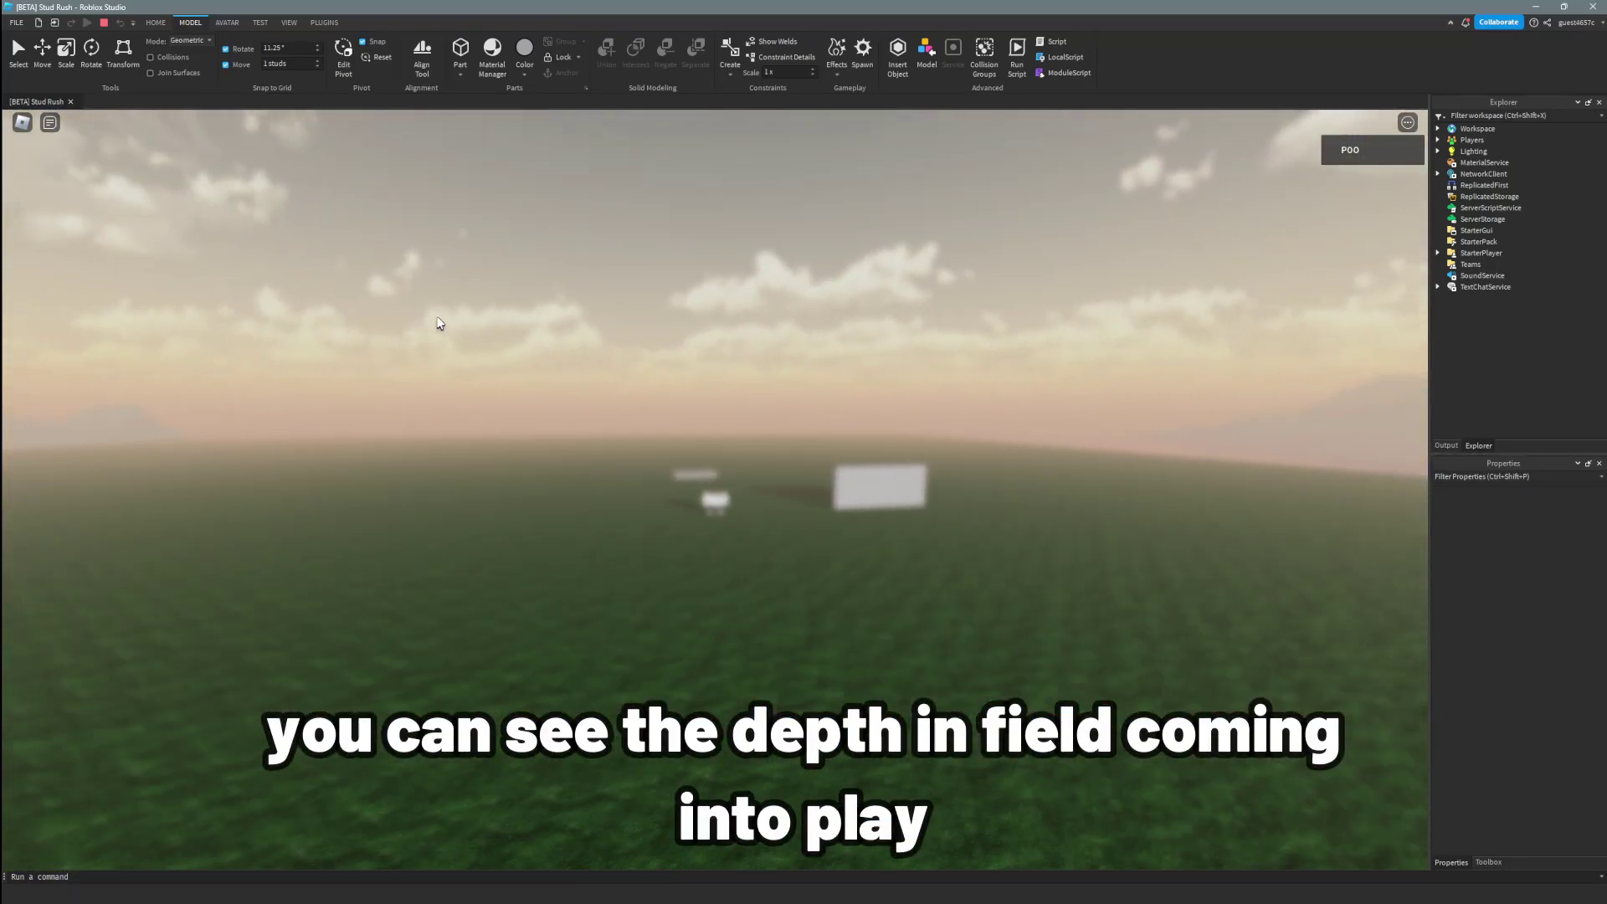
scroll(440, 324, "down", 3)
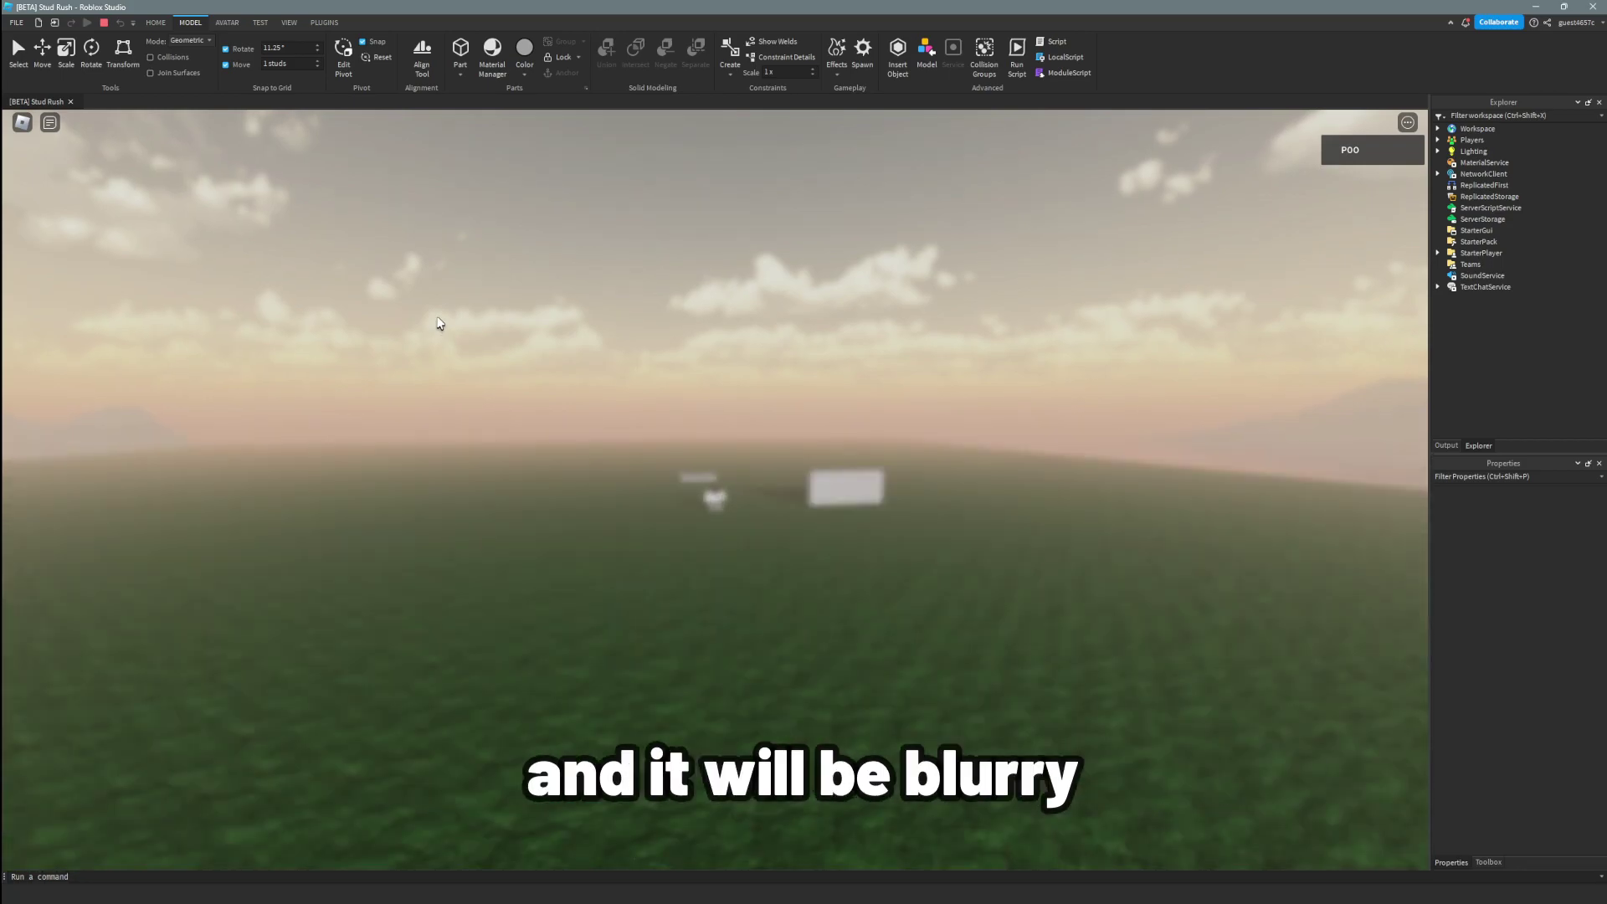
scroll(440, 325, "up", 3)
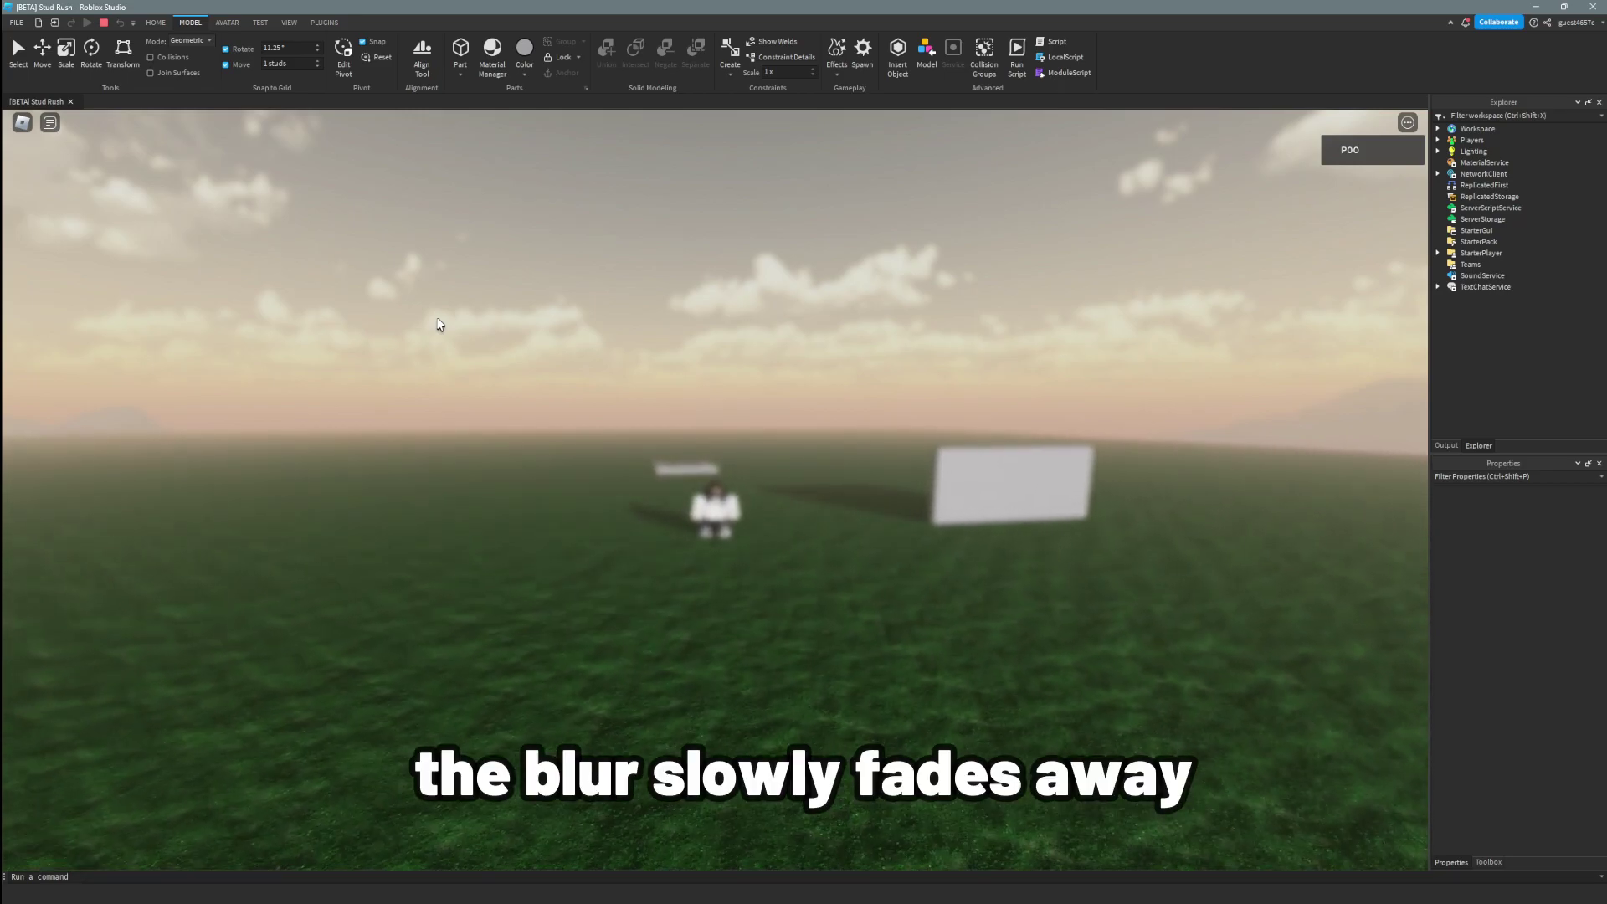
scroll(440, 325, "up", 1)
scroll(439, 325, "up", 5)
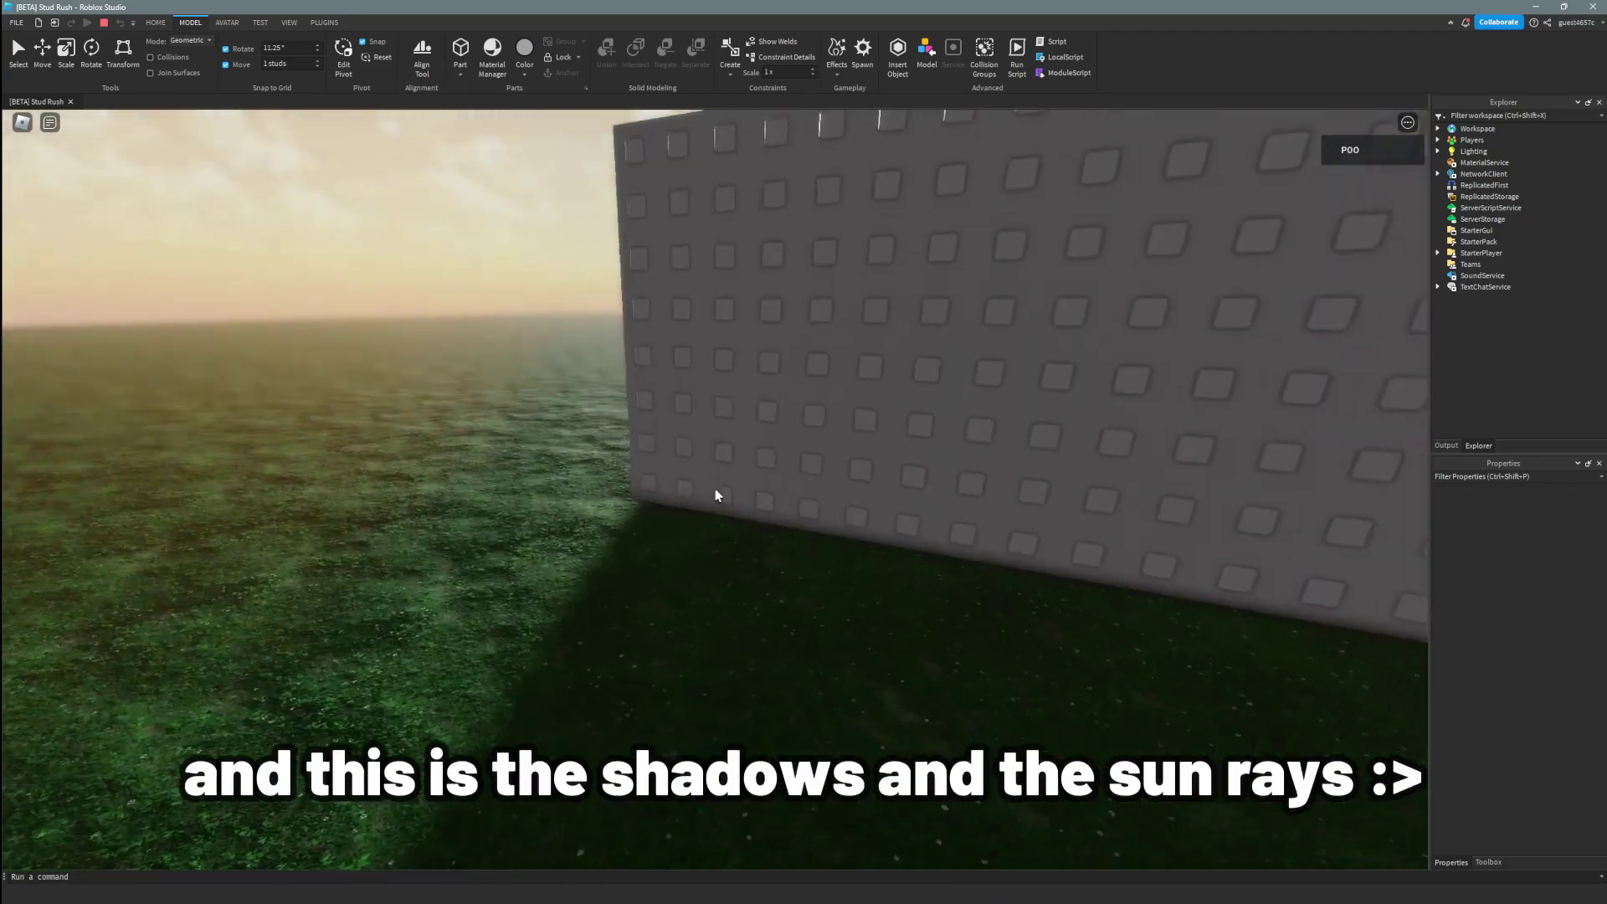
Step: Examine the shadows and sun rays around the wall in the playtest from several directions
right_click_drag(716, 494, 715, 494)
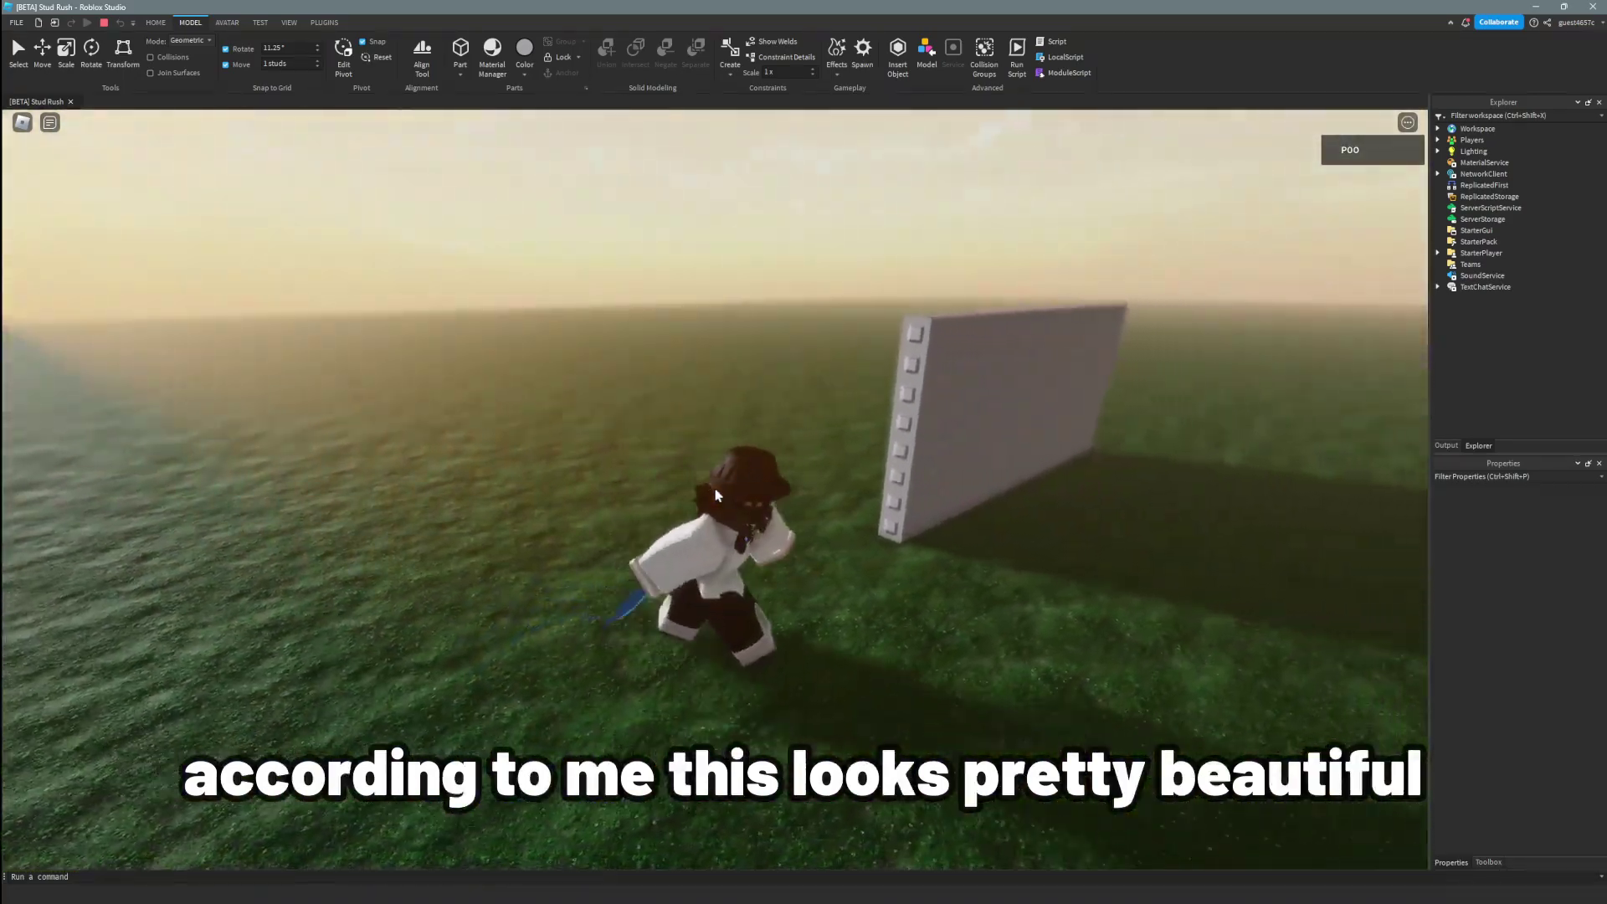
right_click_drag(716, 496, 715, 495)
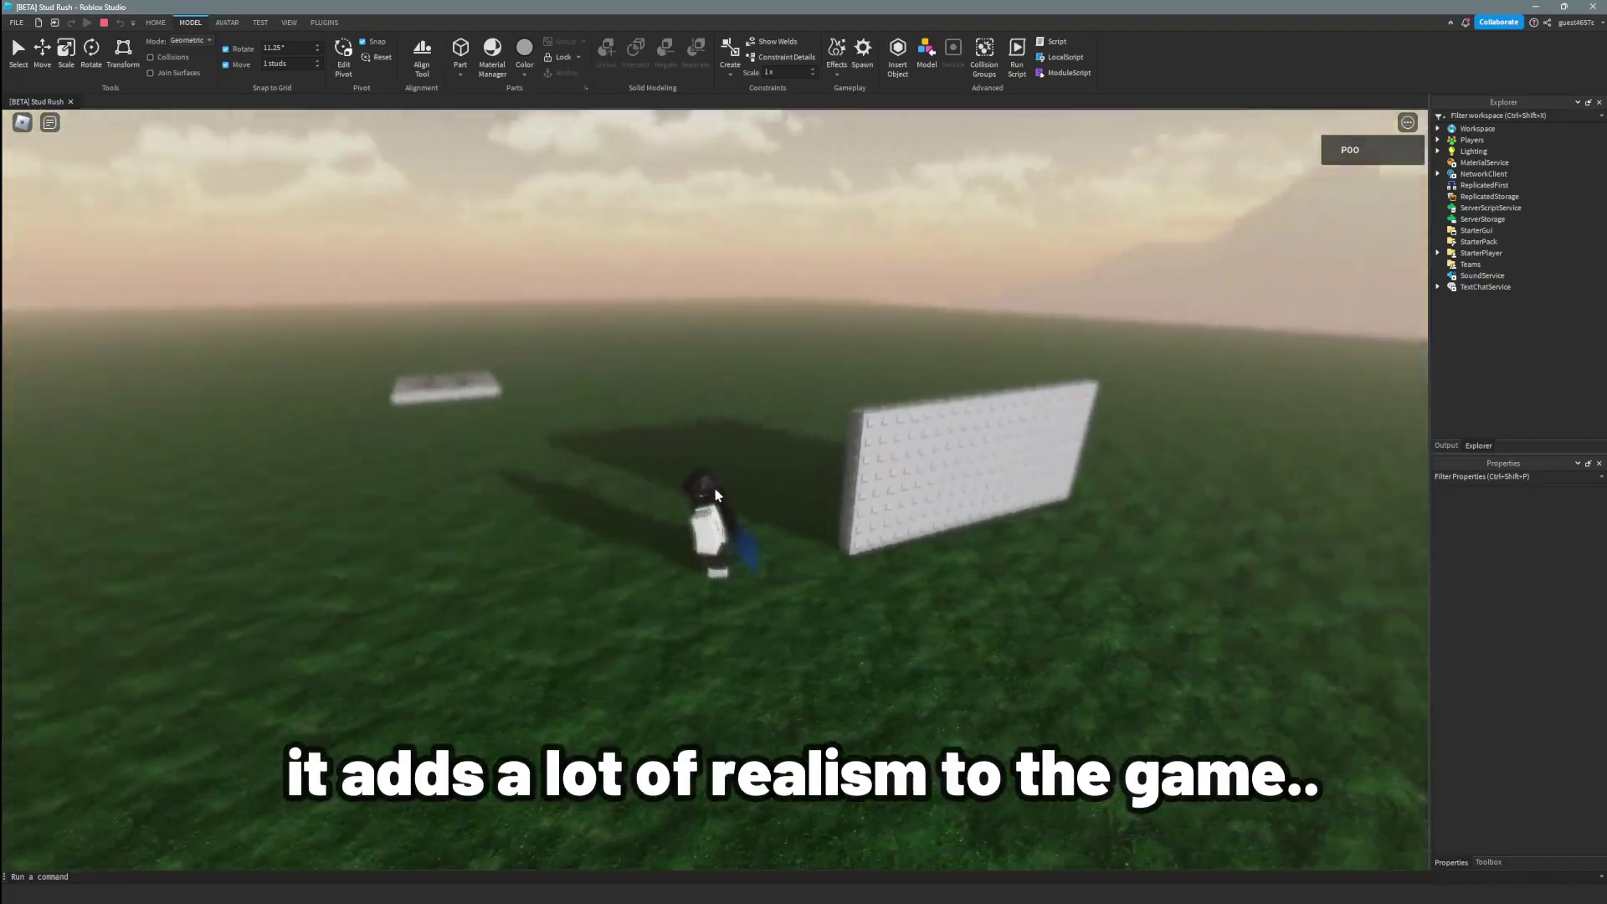
right_click_drag(716, 496, 715, 495)
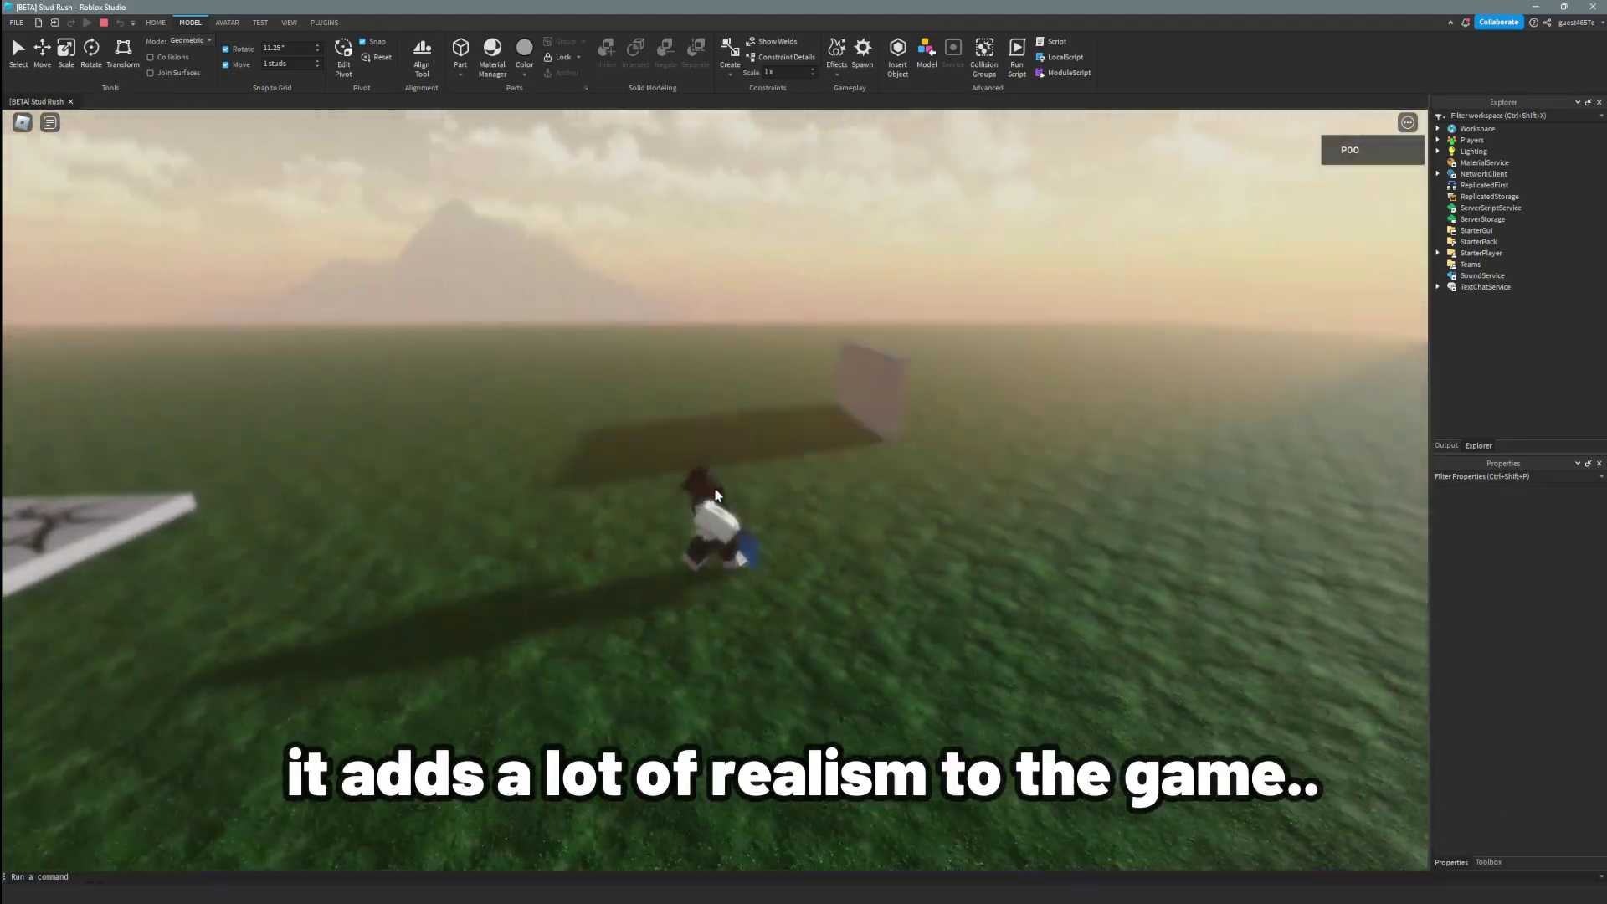